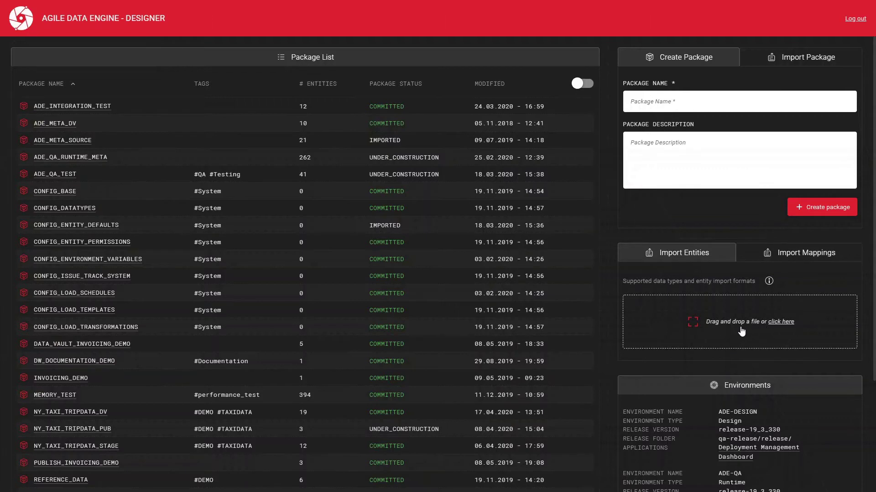
# - Filter the package list by the #DEMO tag
pyautogui.scroll(-3, 743, 335)
pyautogui.click(202, 84)
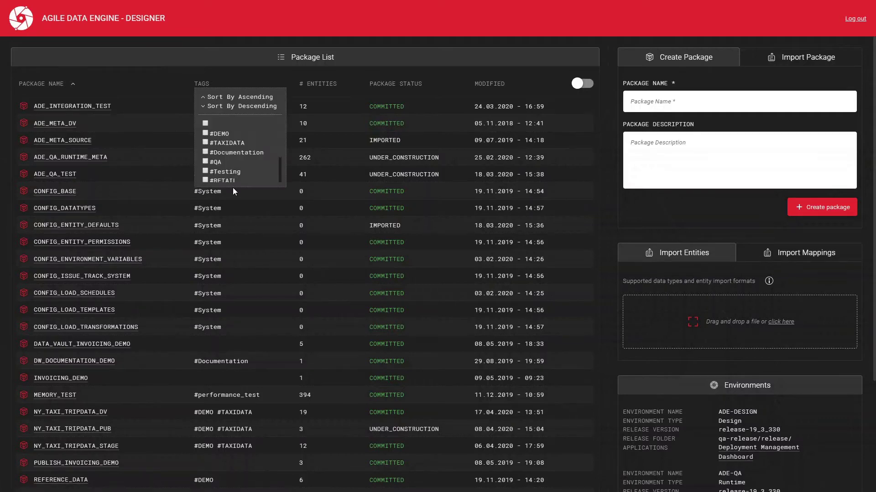
pyautogui.click(205, 134)
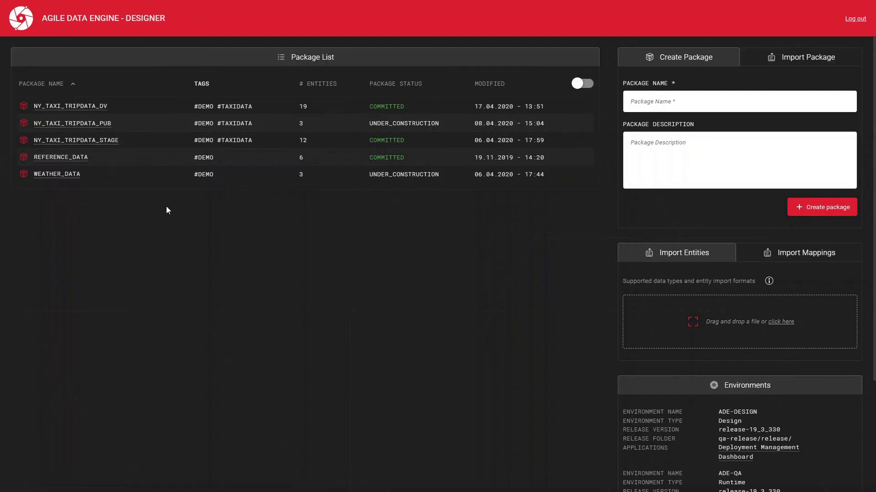
# - Open the NY_TAXI_TRIPDATA_DV package and review its entity list and commit history
pyautogui.click(98, 109)
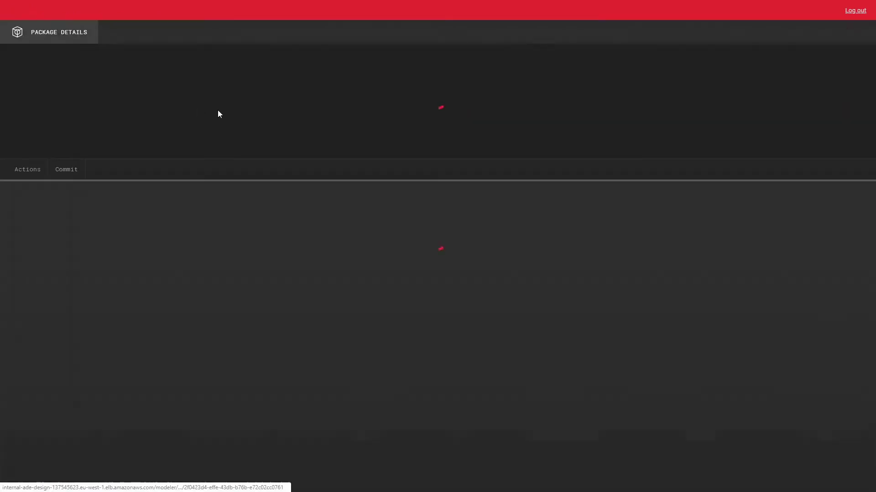
pyautogui.click(135, 34)
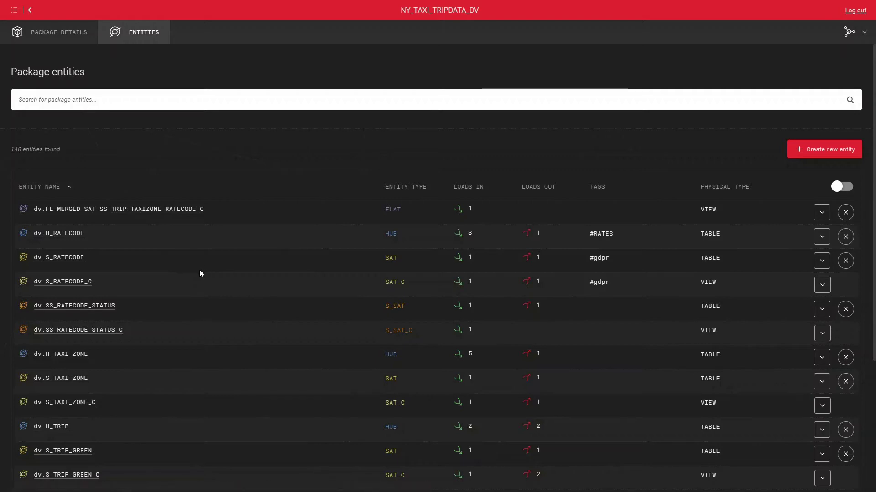
pyautogui.click(49, 38)
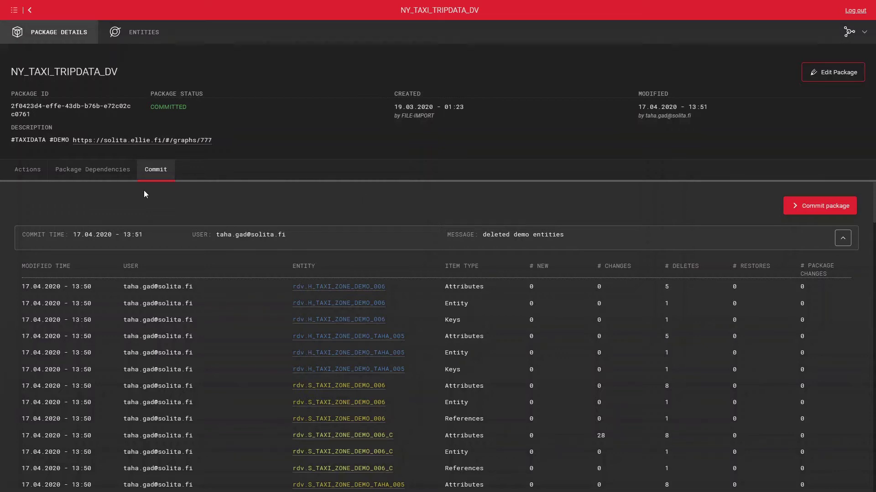
# - Export the NY_TAXI_TRIPDATA_DV package and look through the exported package JSON
pyautogui.click(28, 171)
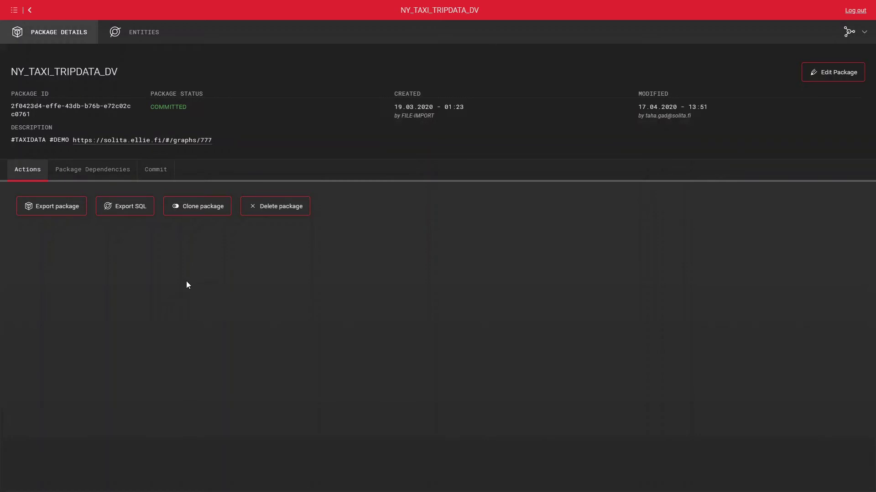
pyautogui.click(42, 206)
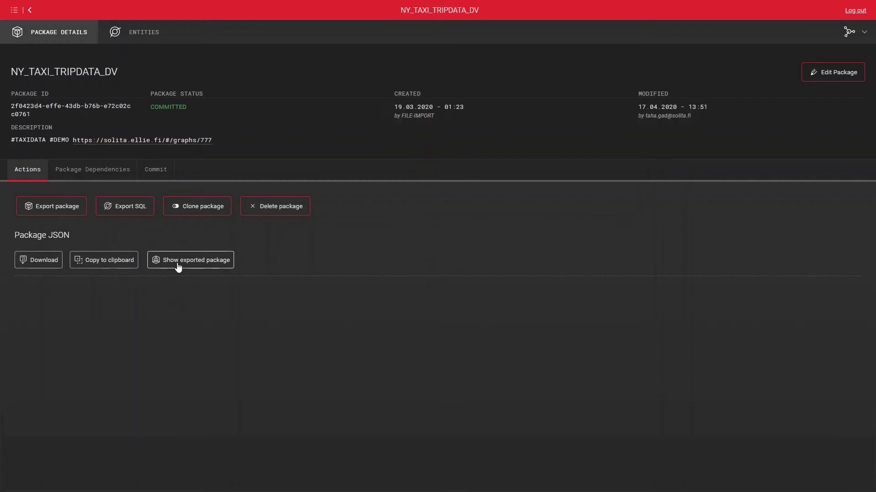
pyautogui.click(180, 264)
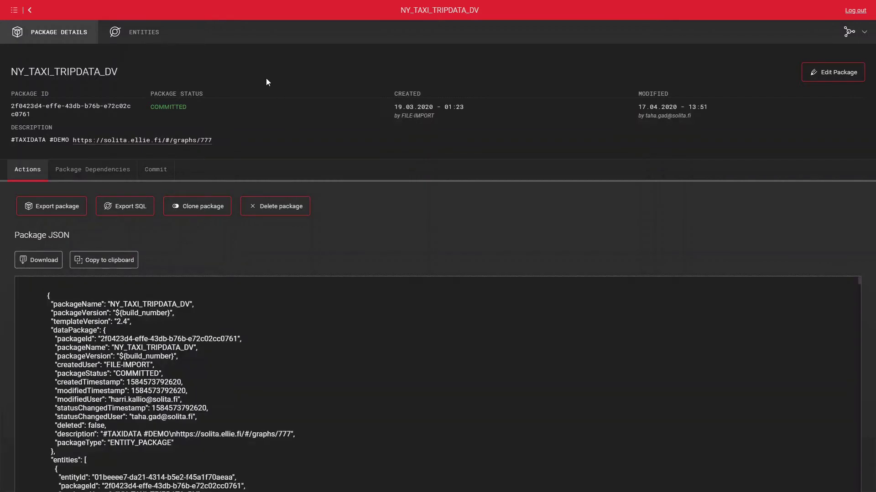
pyautogui.scroll(-1, 373, 351)
pyautogui.scroll(-10, 372, 351)
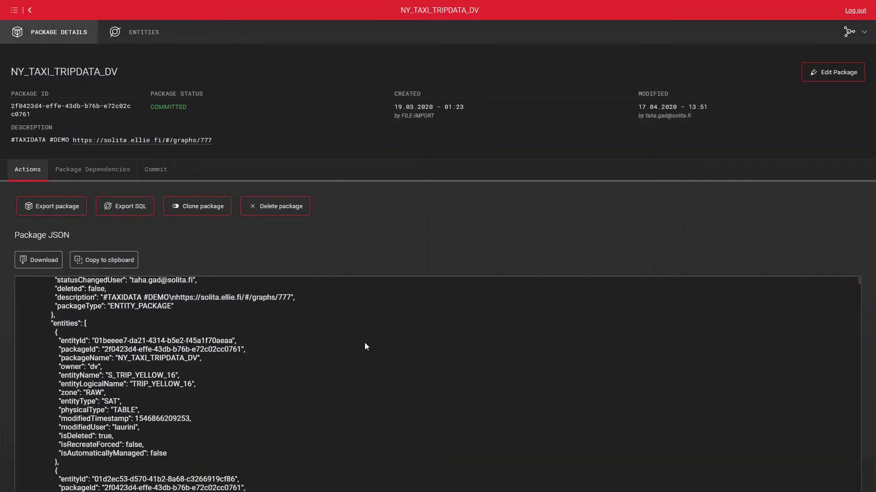
pyautogui.scroll(-10, 364, 337)
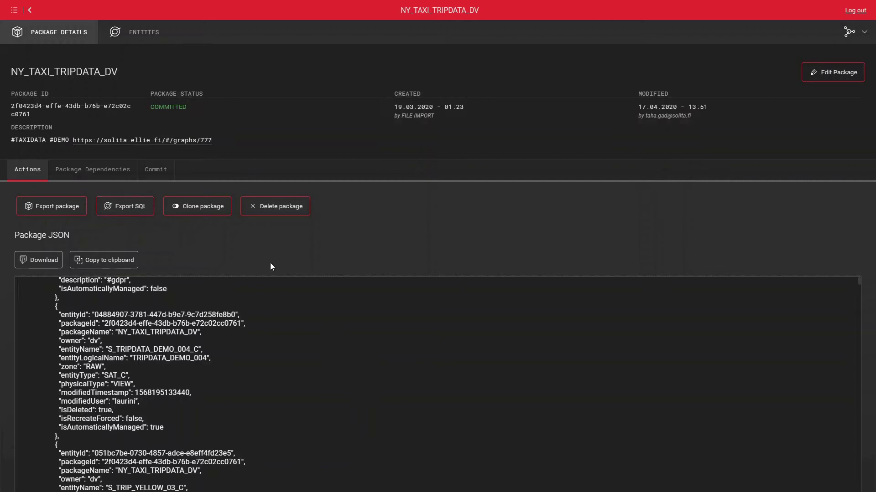
# - Review the package dependencies and examine the summary of the dv.H_RATECODE entity, including its entity type and physical type
pyautogui.click(92, 170)
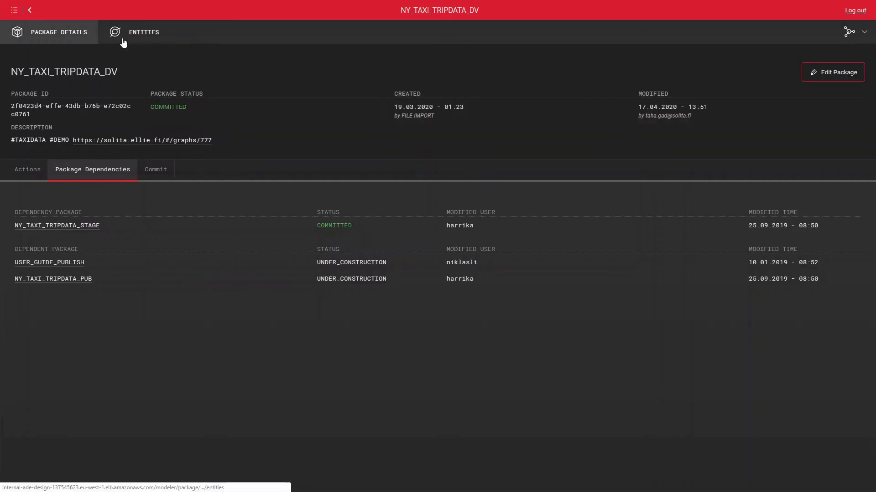
pyautogui.click(123, 43)
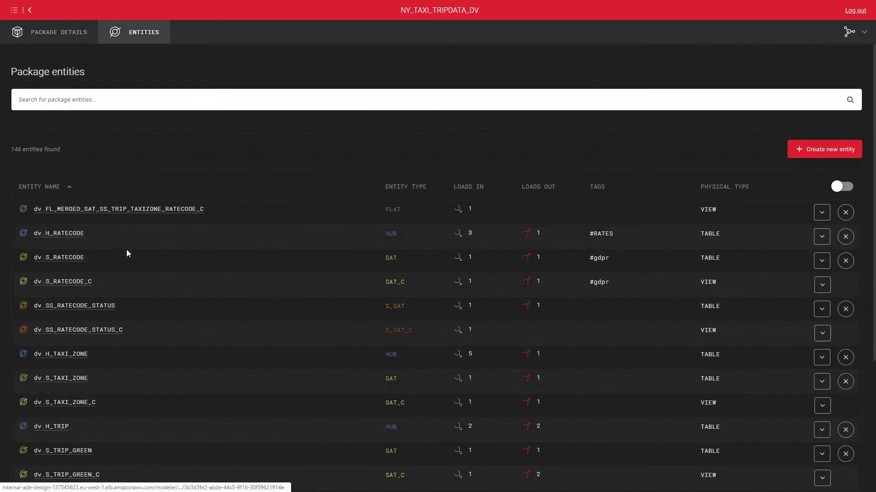
pyautogui.click(64, 236)
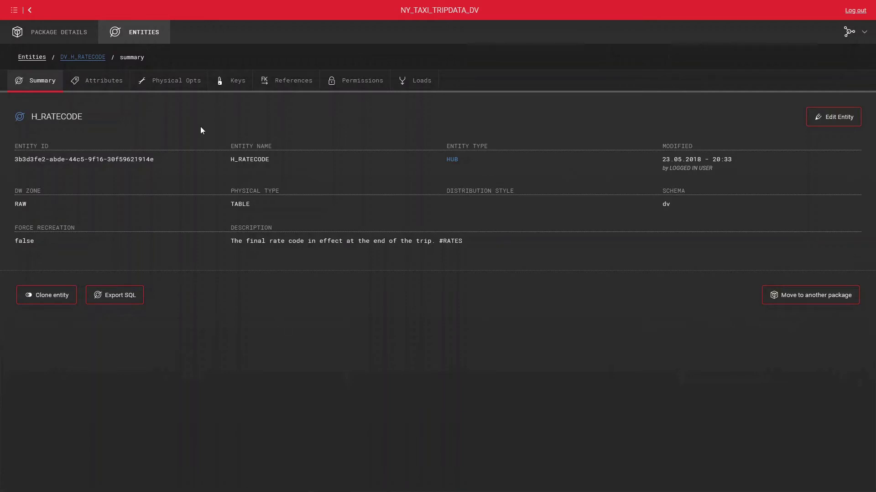
pyautogui.doubleClick(454, 160)
pyautogui.click(286, 222)
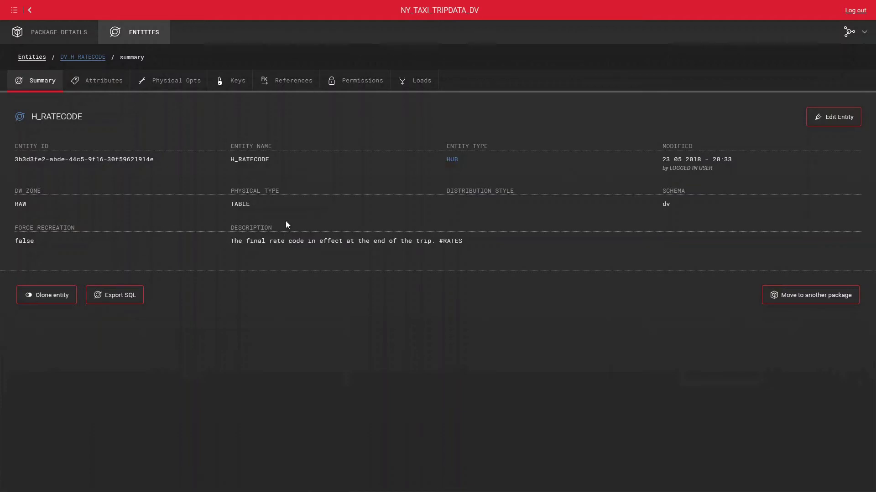
pyautogui.doubleClick(248, 204)
pyautogui.click(639, 225)
# - Review the attributes of H_RATECODE and examine the details of dv_id
pyautogui.click(104, 87)
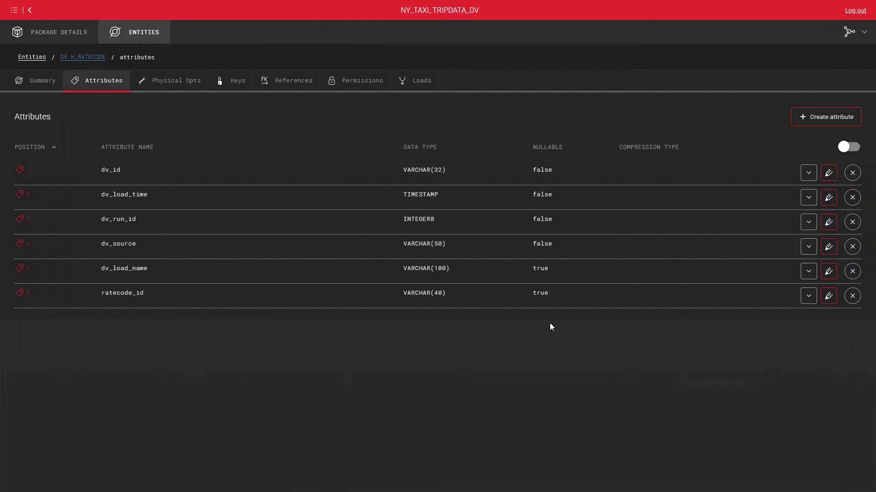
pyautogui.click(807, 173)
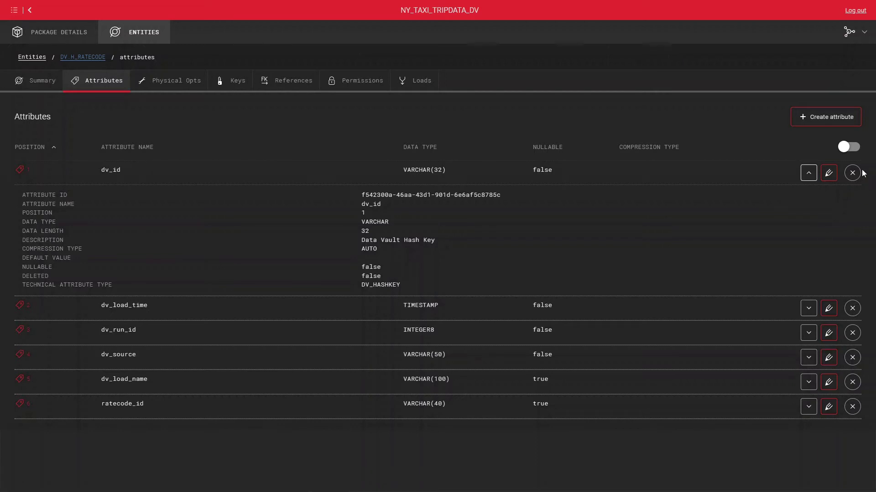
pyautogui.click(808, 173)
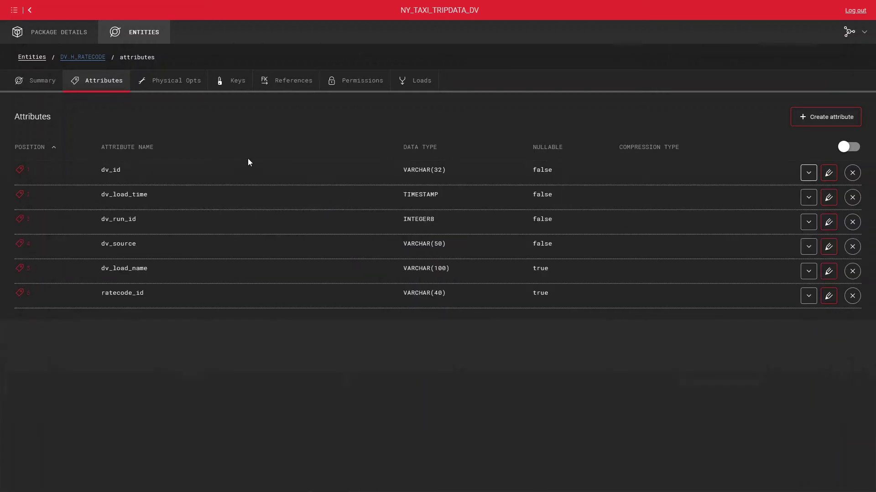
# - Check which keys, references and granted permissions are defined for H_RATECODE
pyautogui.click(237, 83)
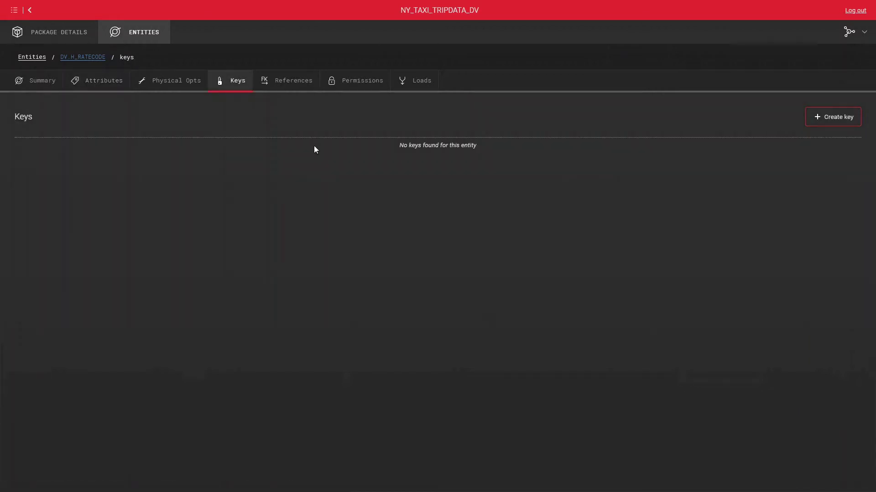
pyautogui.click(278, 80)
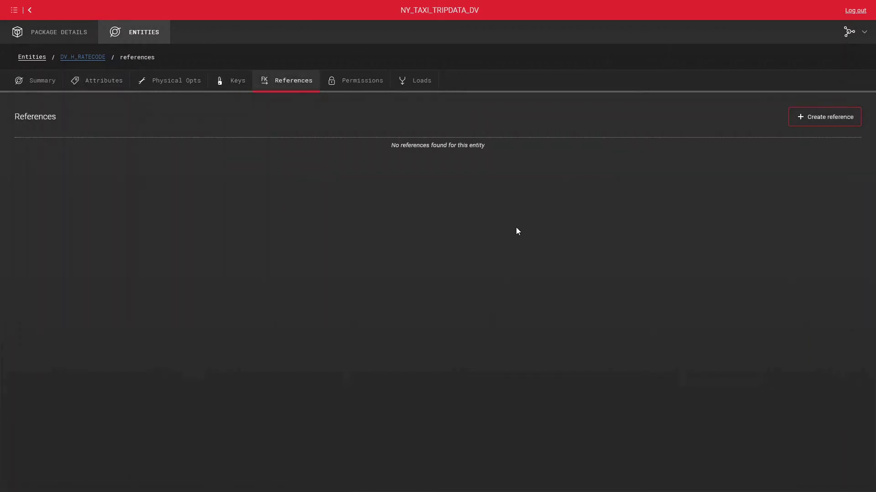
pyautogui.click(357, 86)
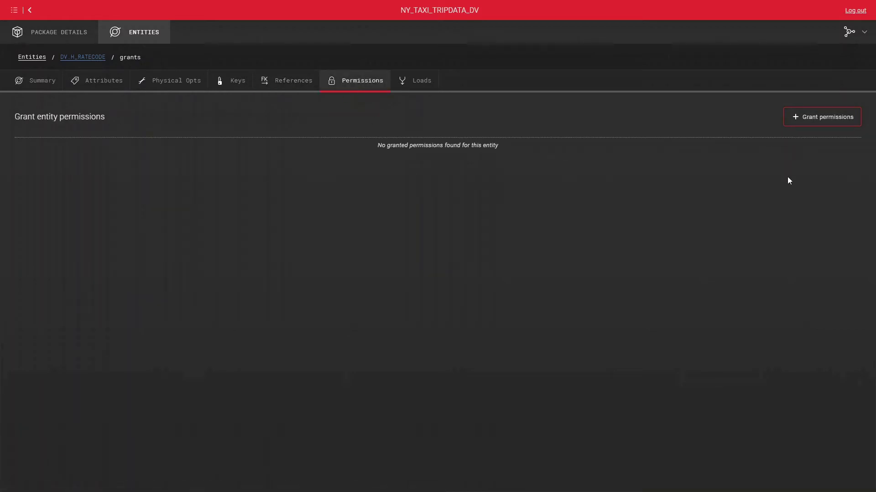
pyautogui.click(841, 119)
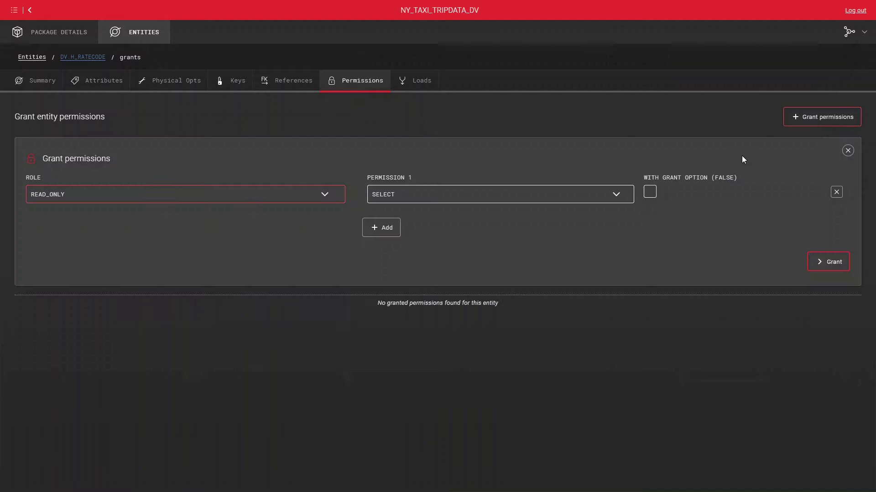
pyautogui.click(240, 192)
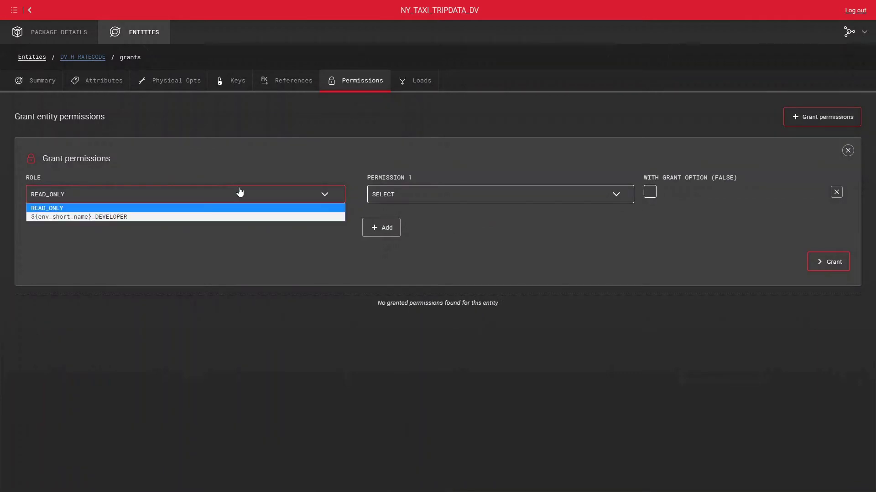
pyautogui.click(169, 208)
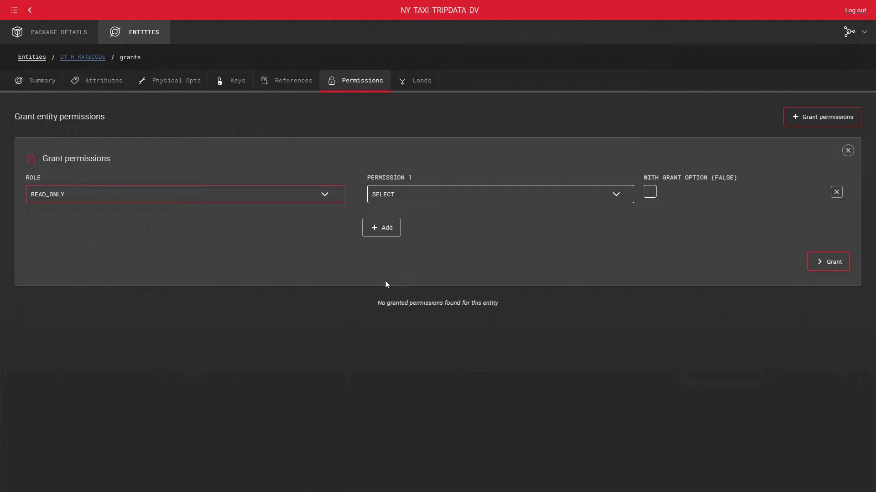
pyautogui.click(847, 150)
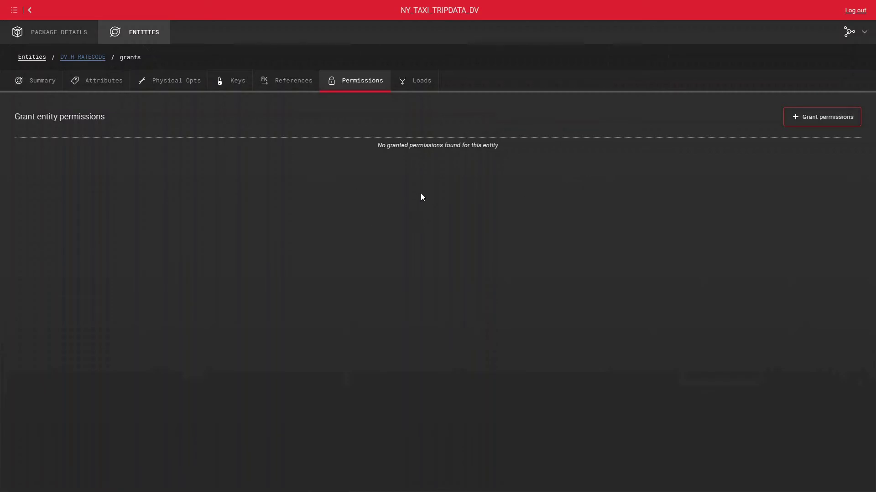
# - View the incoming and outgoing loads of H_RATECODE and return to the package list
pyautogui.click(417, 82)
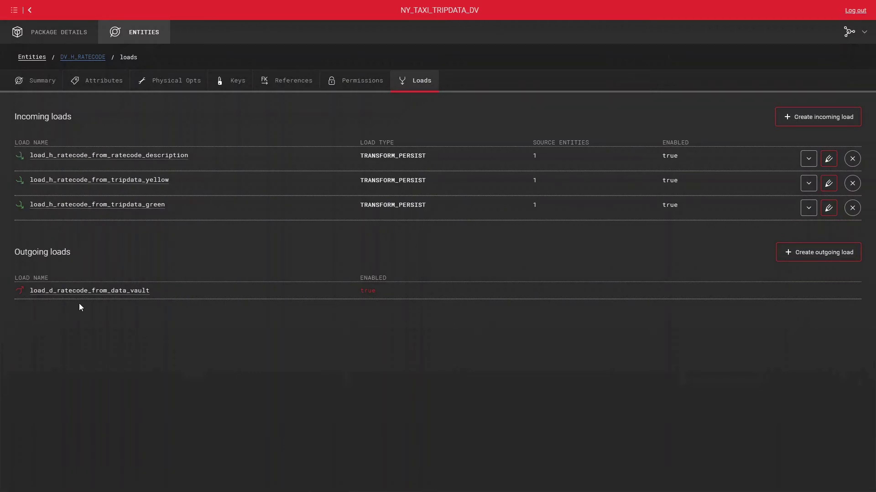
pyautogui.click(14, 10)
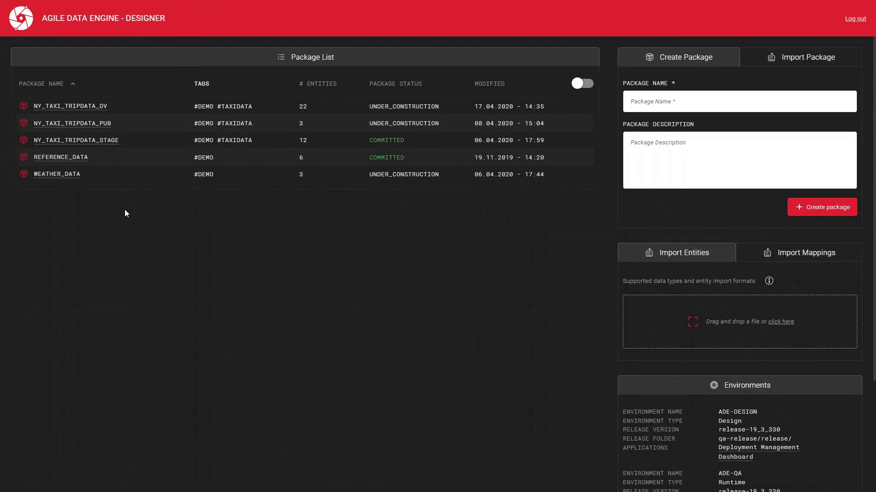
# - Reopen the NY_TAXI_TRIPDATA_DV package and inspect its data model graph around the connected hubs
pyautogui.click(97, 108)
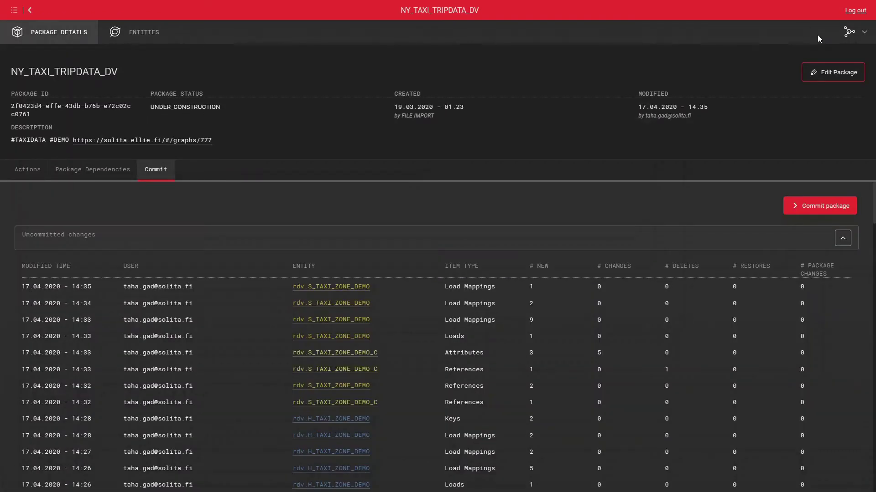
pyautogui.click(848, 33)
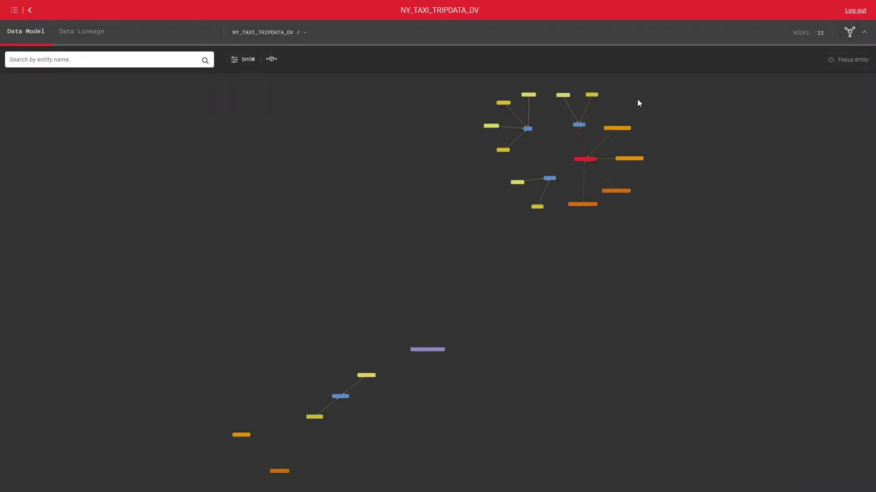
pyautogui.moveTo(639, 103); pyautogui.dragTo(408, 223)
pyautogui.scroll(5, 409, 224)
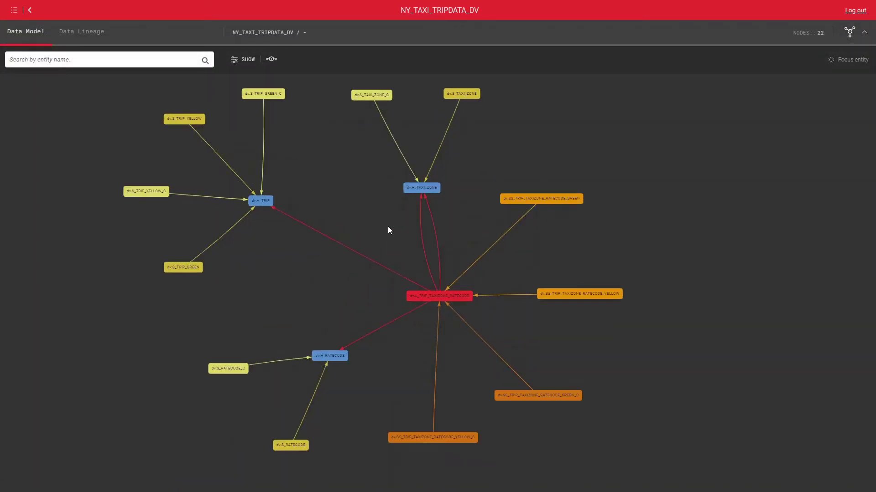
pyautogui.scroll(1, 373, 233)
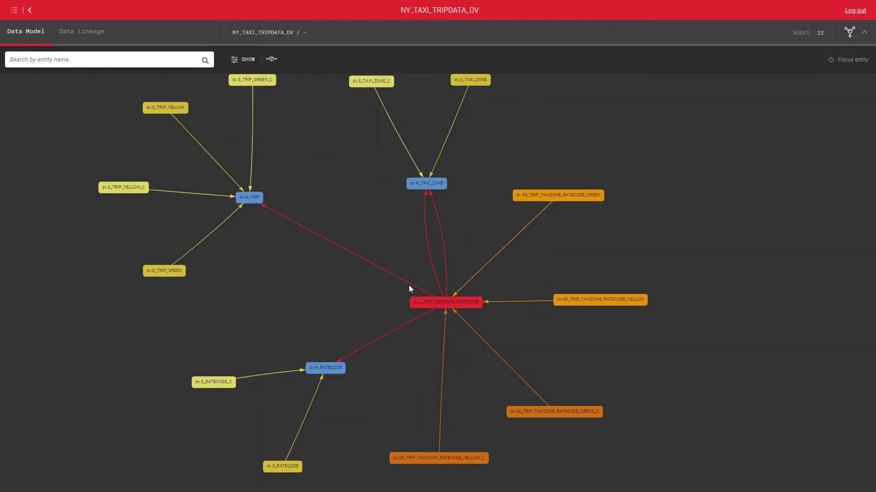
# - Move the dv.L_TRIP_TAXIZONE_RATECODE node slightly upward and closer to dv.H_TRIP in the data model graph
pyautogui.moveTo(457, 304); pyautogui.dragTo(406, 283)
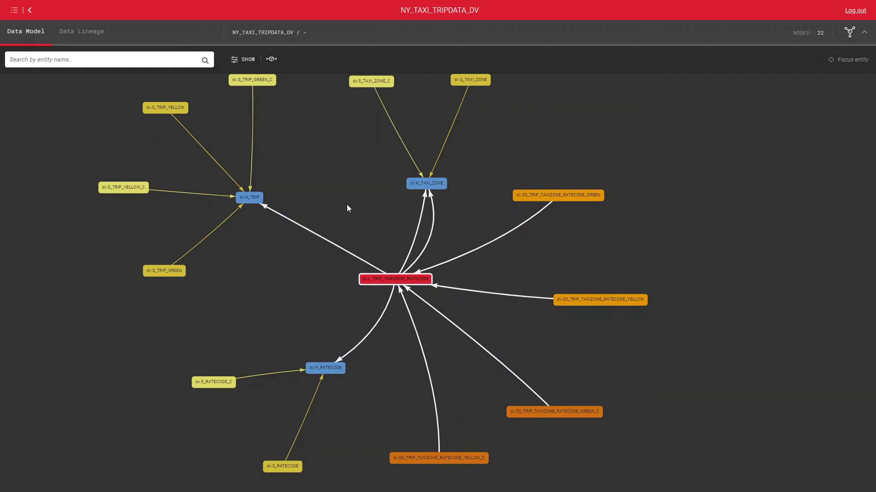
pyautogui.moveTo(343, 182); pyautogui.dragTo(390, 204)
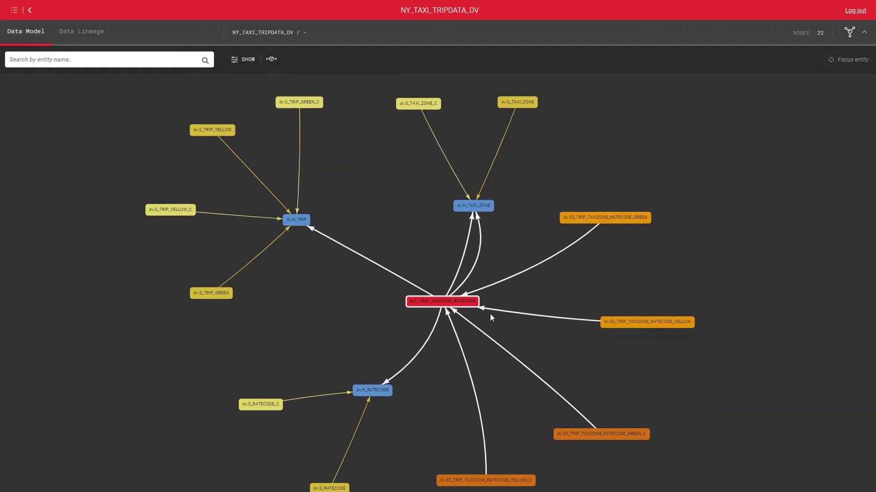
pyautogui.moveTo(336, 309); pyautogui.dragTo(376, 310)
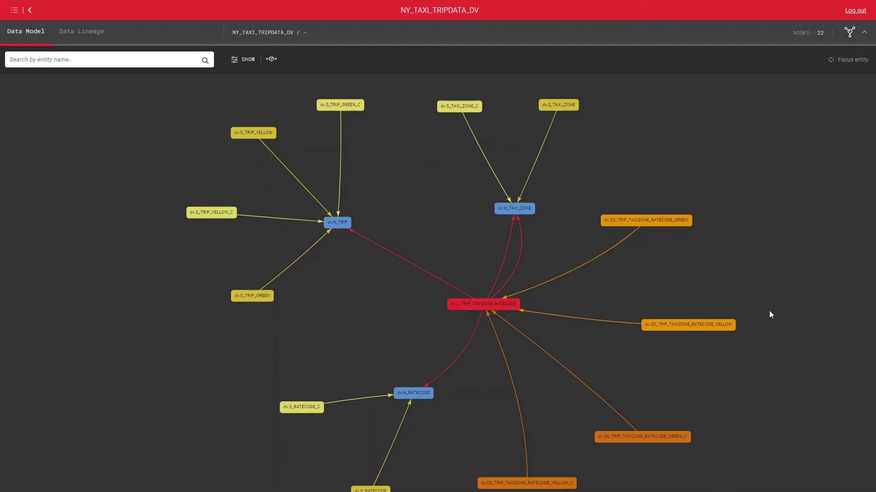
pyautogui.moveTo(769, 315); pyautogui.dragTo(655, 229)
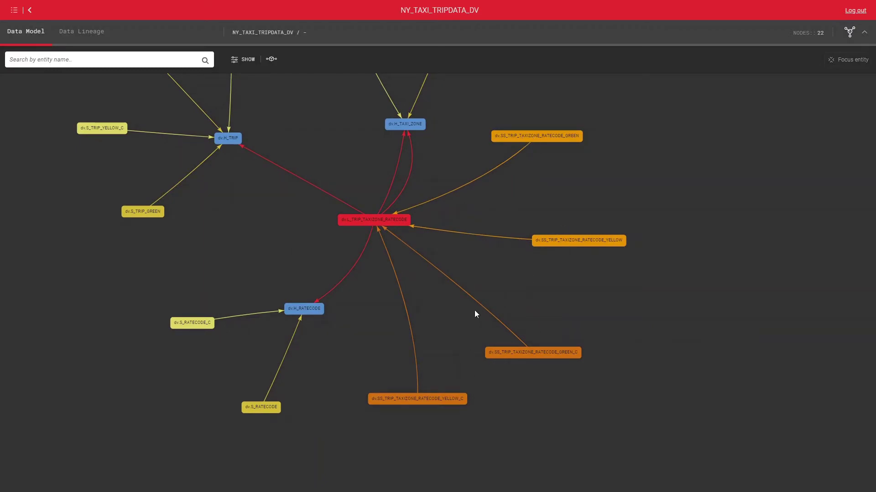
pyautogui.moveTo(505, 270); pyautogui.dragTo(604, 368)
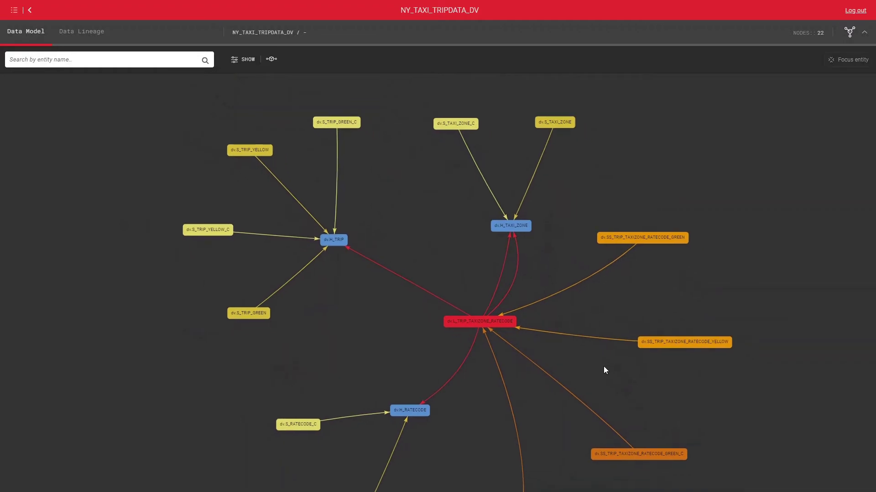
# - List the attributes, keys, references and loads of the dv.L_TRIP_TAXIZONE_RATECODE link in the data model graph
pyautogui.moveTo(344, 365); pyautogui.dragTo(291, 327)
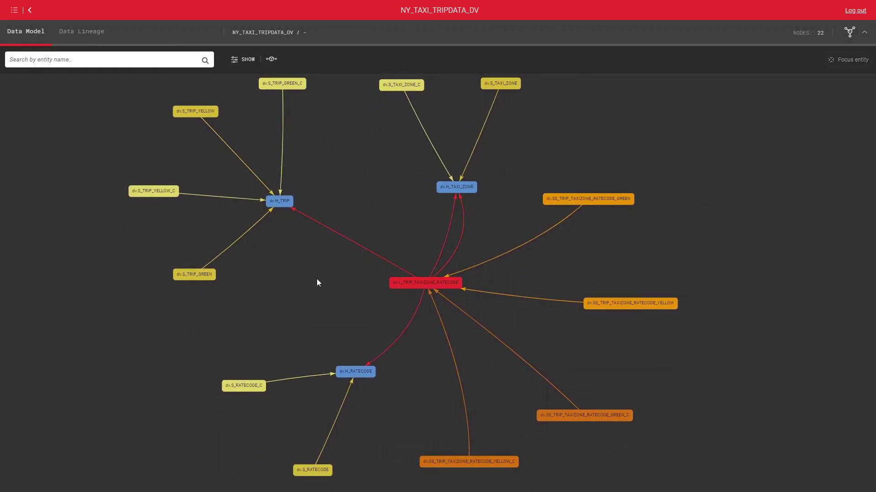
pyautogui.moveTo(316, 280); pyautogui.dragTo(320, 285)
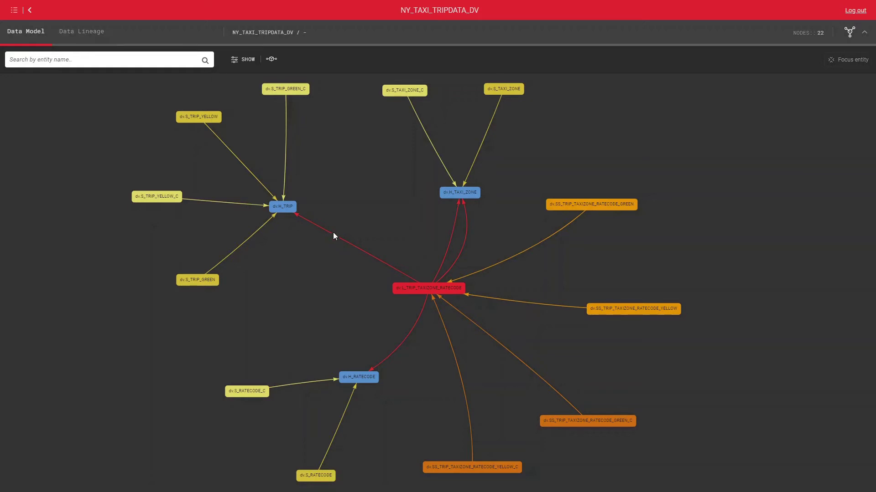
pyautogui.click(422, 288)
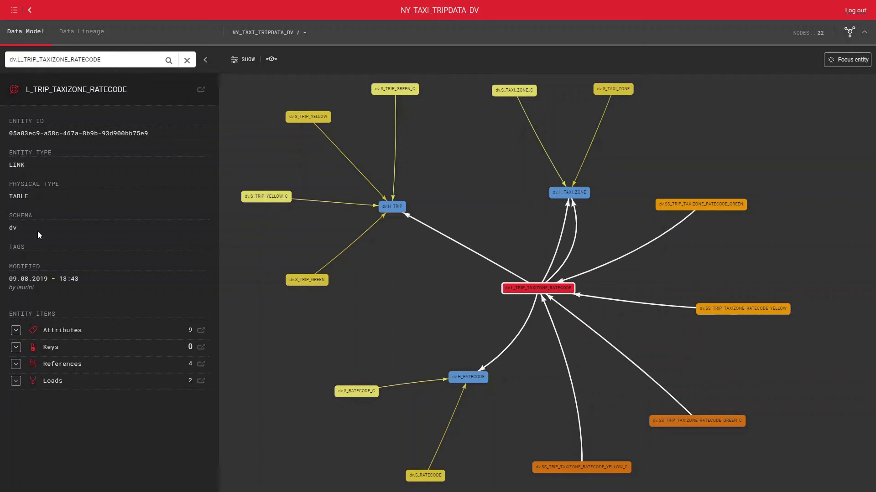
pyautogui.click(16, 332)
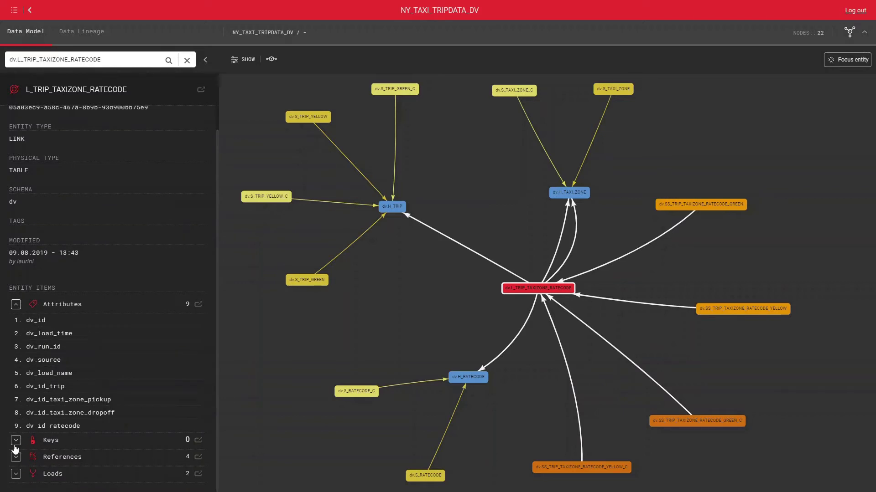
pyautogui.click(16, 440)
pyautogui.click(16, 460)
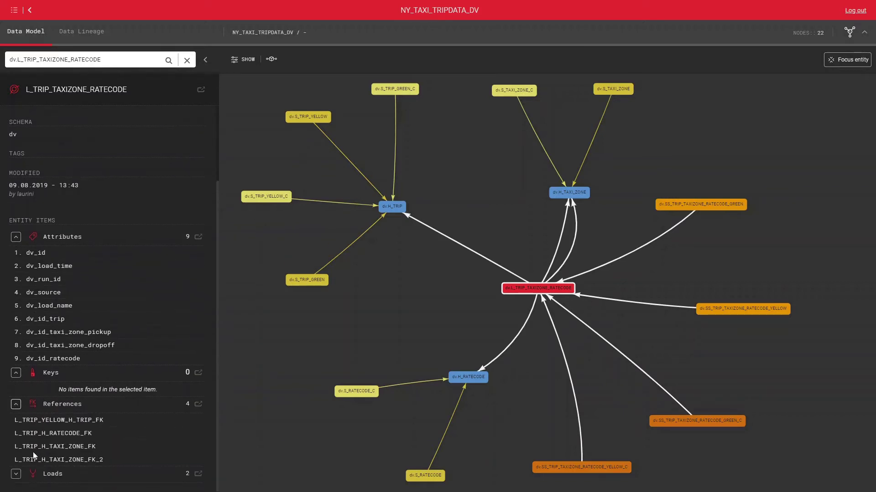
pyautogui.click(16, 474)
# - Open the full entity summary of L_TRIP_TAXIZONE_RATECODE and return to the data model graph
pyautogui.scroll(3, 105, 464)
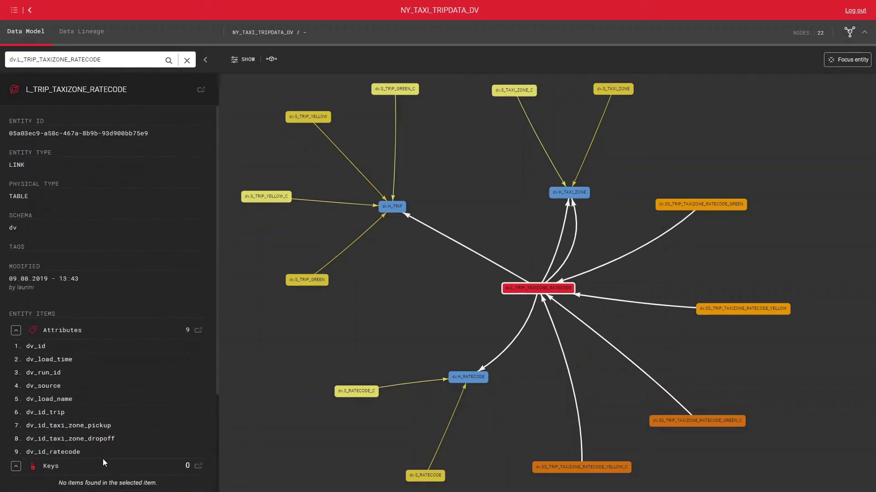
pyautogui.click(201, 90)
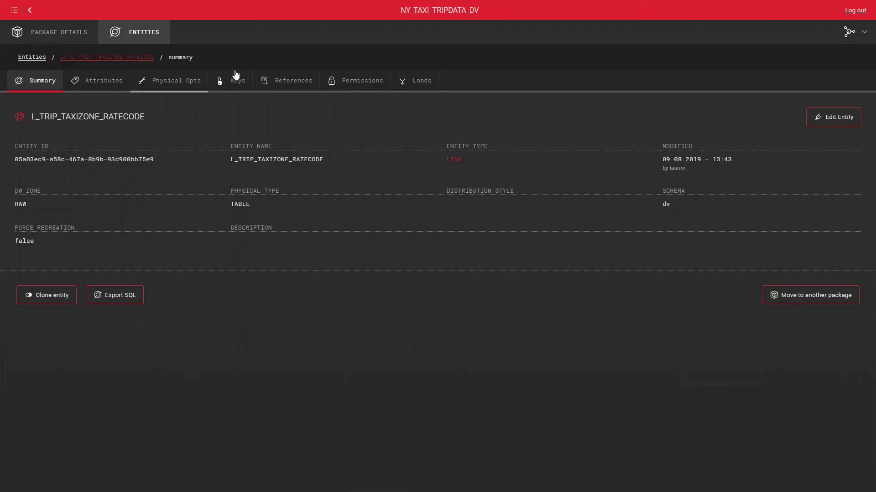
pyautogui.click(849, 37)
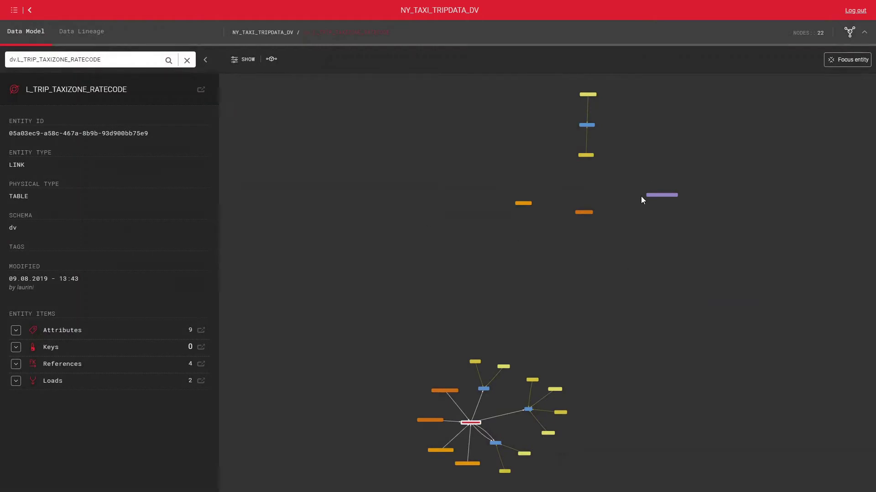
# - Focus the data model graph on the dv.H_TRIP hub and inspect its connected satellites and link
pyautogui.scroll(5, 515, 442)
pyautogui.click(604, 327)
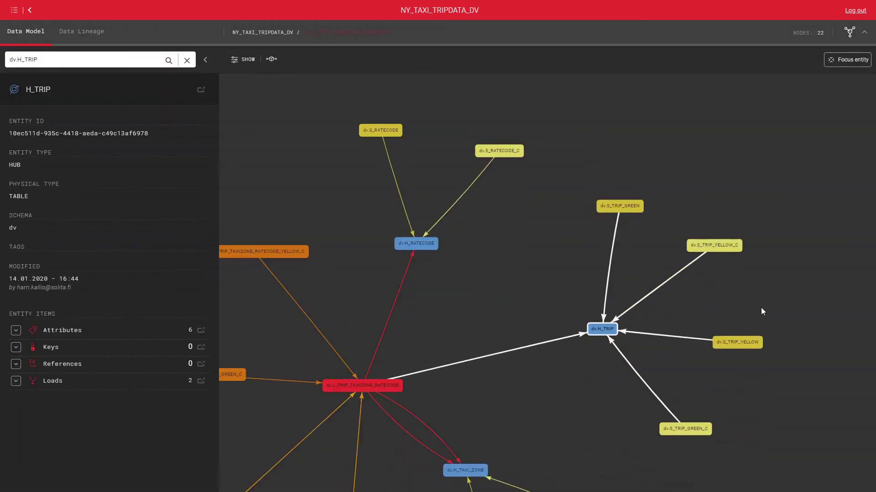
pyautogui.click(851, 61)
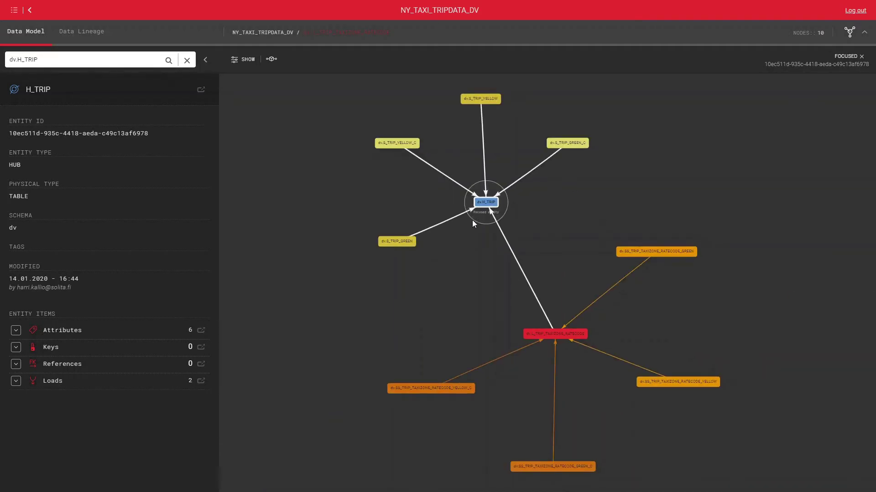
pyautogui.scroll(1, 493, 185)
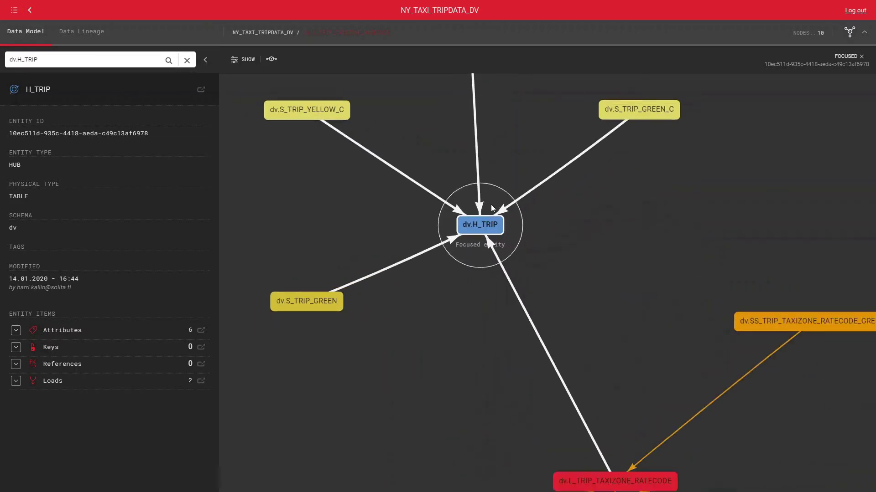
pyautogui.scroll(-1, 491, 205)
pyautogui.moveTo(562, 271); pyautogui.dragTo(526, 228)
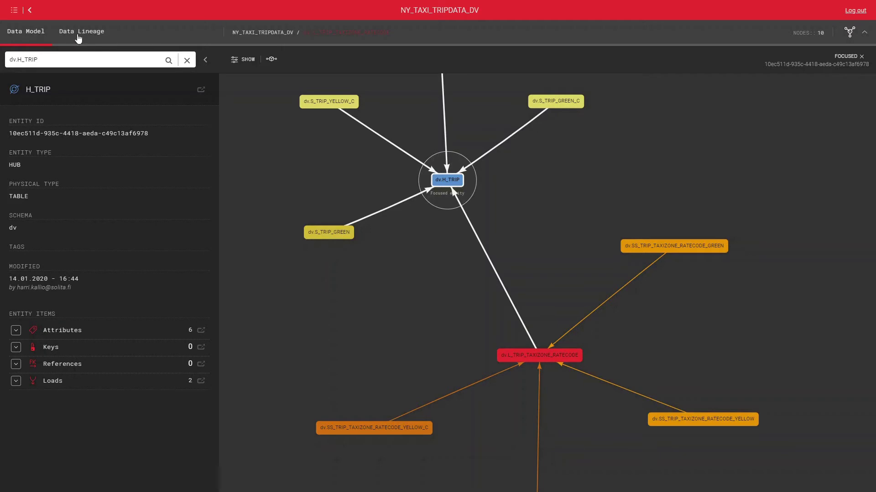
# - Show the package's data lineage graph and examine the loads leading to the F_TRIP and S_TAXI_ZONE_C entities
pyautogui.click(78, 37)
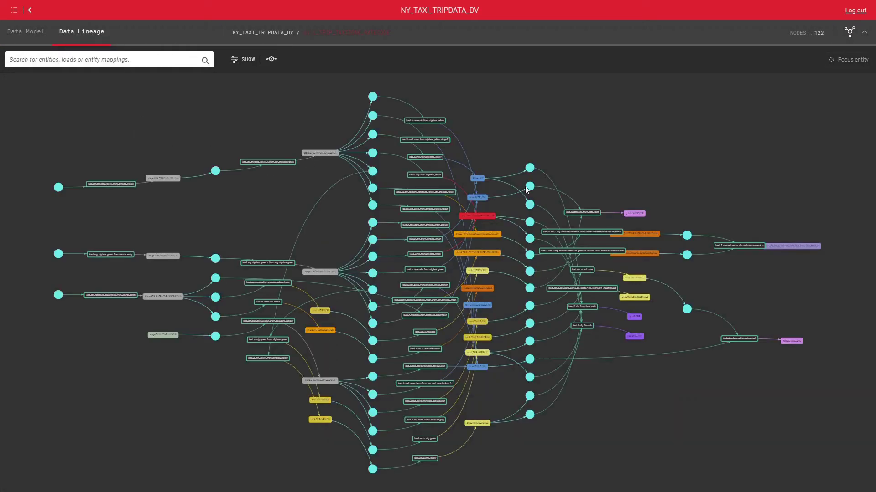
pyautogui.moveTo(642, 167); pyautogui.dragTo(488, 173)
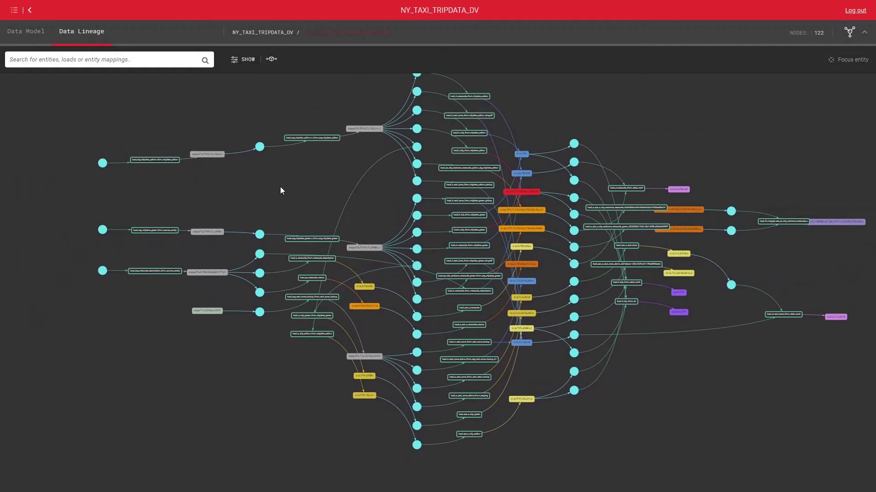
pyautogui.scroll(5, 782, 284)
pyautogui.scroll(2, 548, 283)
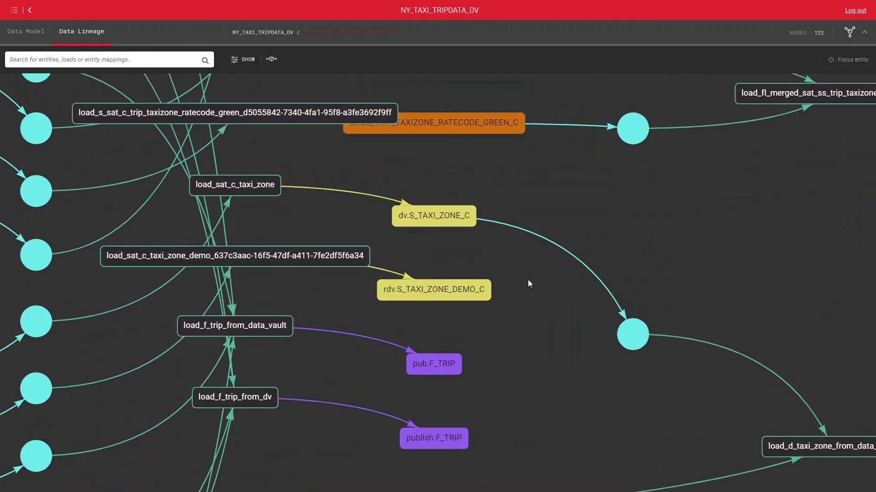
pyautogui.moveTo(528, 284); pyautogui.dragTo(560, 294)
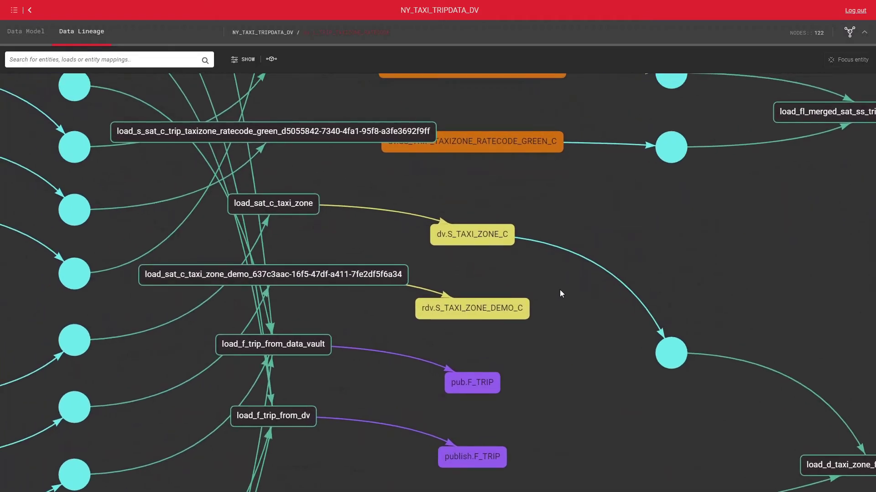
pyautogui.scroll(-3, 565, 364)
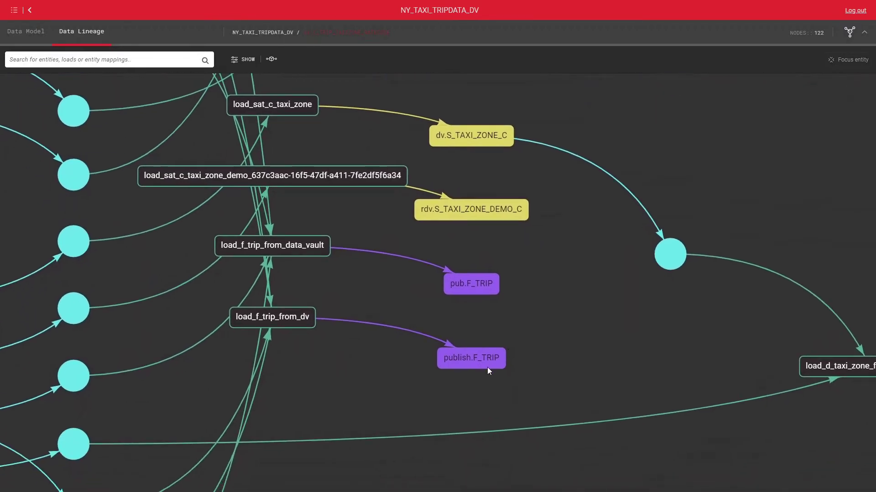
# - Focus the data lineage graph on the pub.F_TRIP fact entity and bring its node into view
pyautogui.click(474, 284)
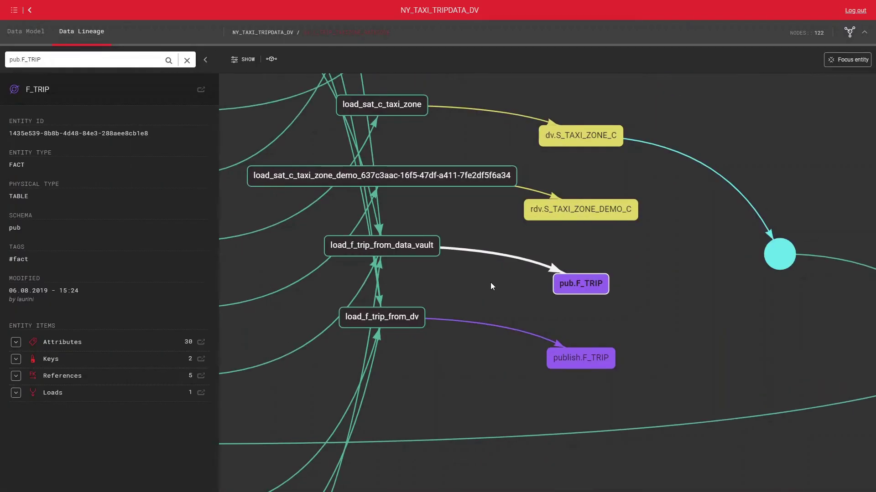
pyautogui.click(850, 62)
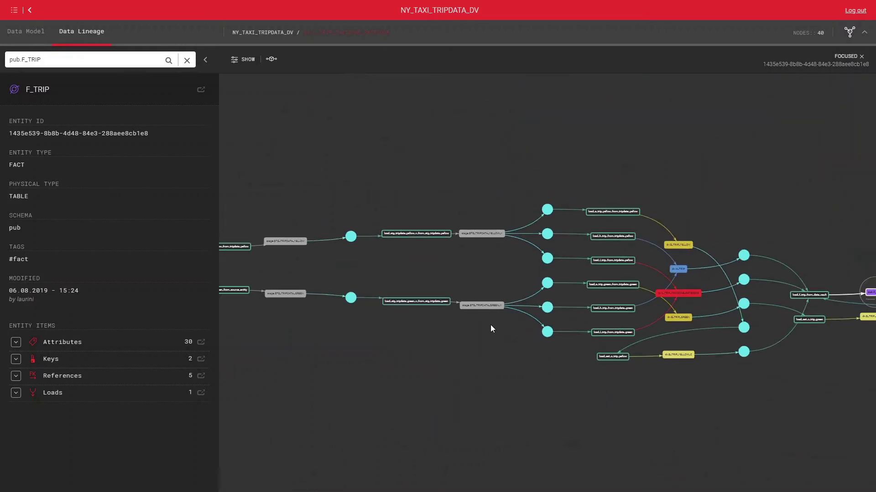
pyautogui.moveTo(694, 171); pyautogui.dragTo(491, 169)
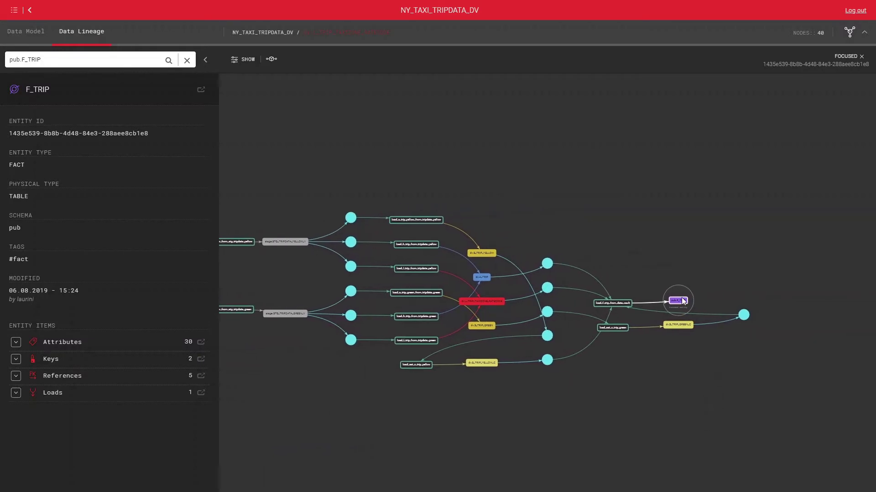
# - Move the pub.F_TRIP and load_f_trip_from_data_vault nodes higher in the lineage graph, clear of the neighbouring nodes
pyautogui.moveTo(682, 301); pyautogui.dragTo(693, 168)
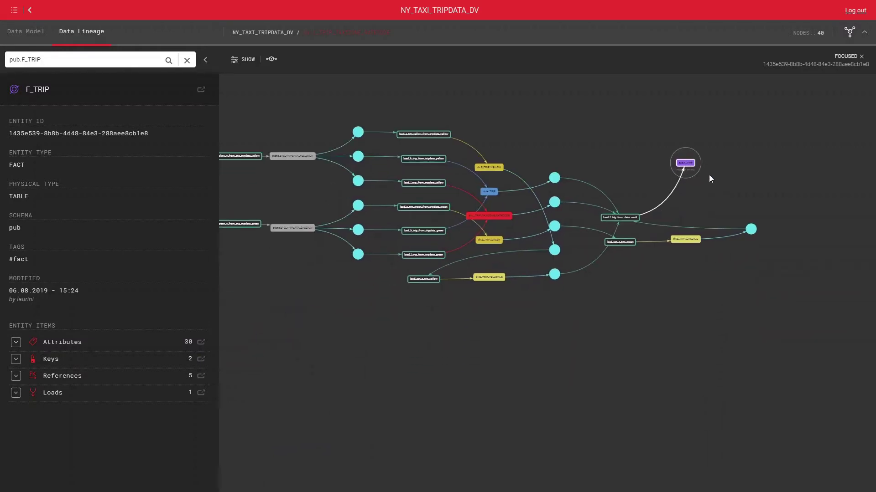
pyautogui.scroll(5, 708, 179)
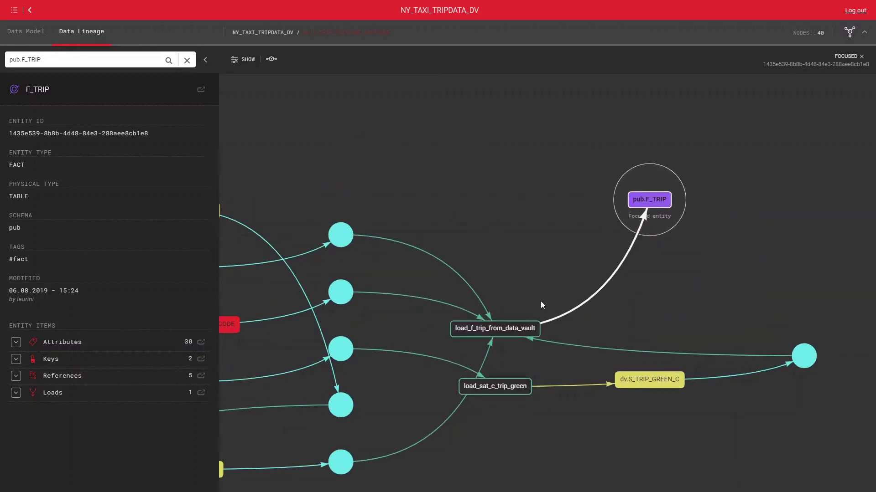
pyautogui.moveTo(499, 330); pyautogui.dragTo(502, 279)
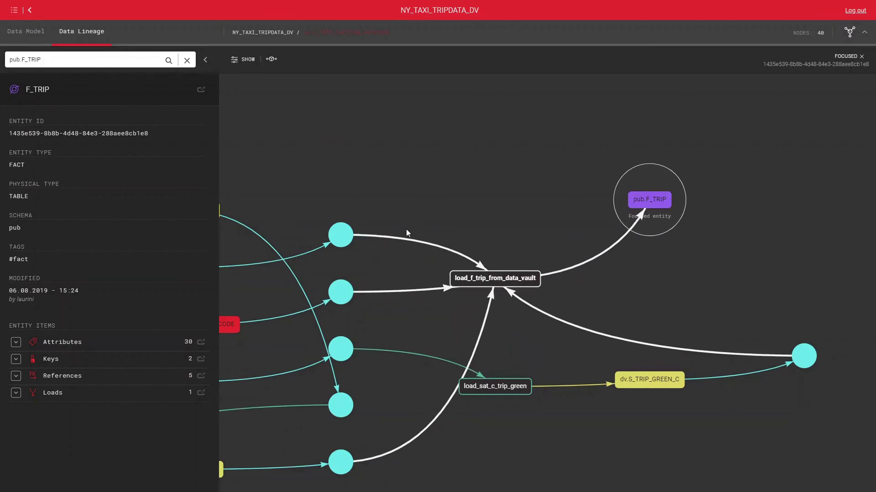
# - Trace the pub.F_TRIP lineage back through the data vault and staging entities to its sources and forward again
pyautogui.moveTo(407, 233); pyautogui.dragTo(552, 198)
pyautogui.scroll(-5, 369, 242)
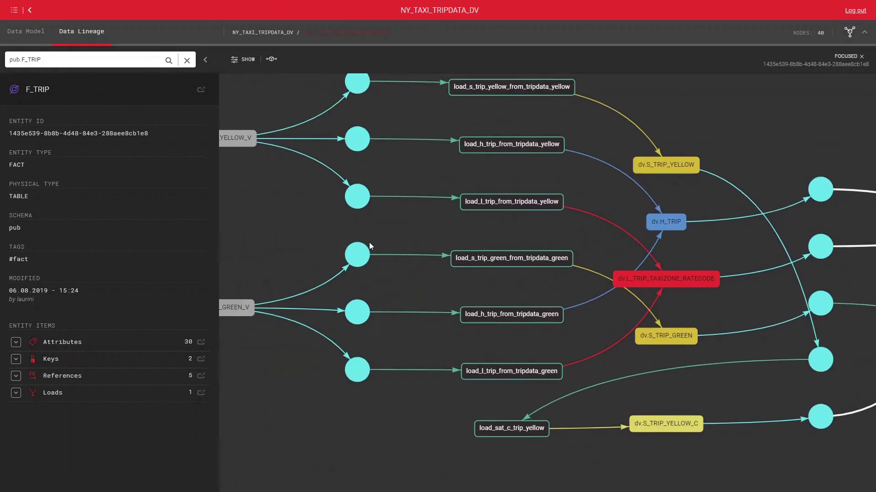
pyautogui.moveTo(307, 248); pyautogui.dragTo(656, 232)
pyautogui.scroll(3, 702, 240)
pyautogui.scroll(-1, 702, 240)
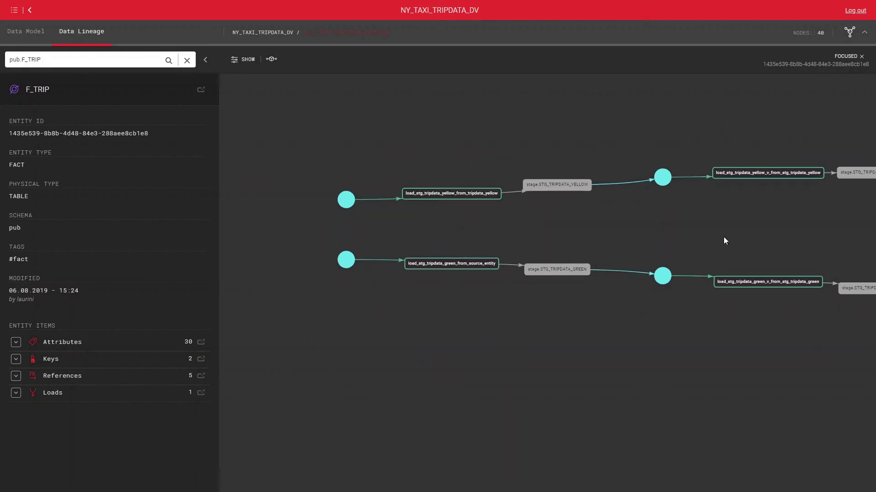
pyautogui.moveTo(725, 240); pyautogui.dragTo(338, 251)
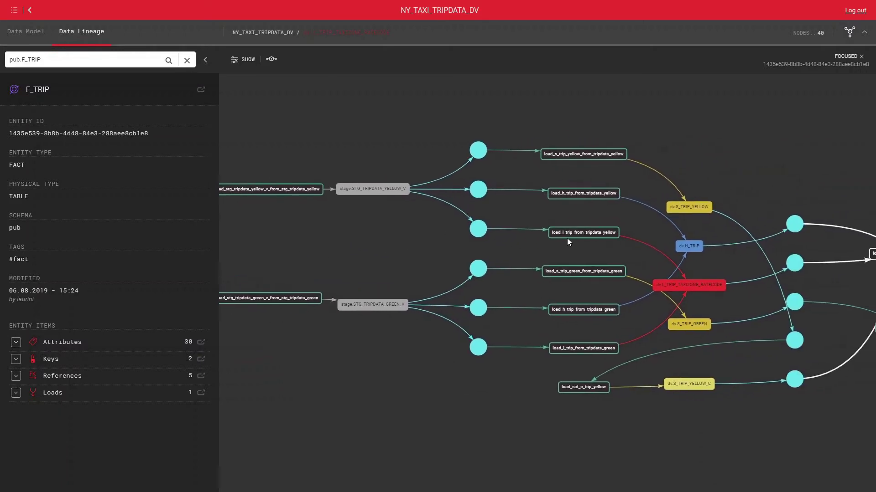
pyautogui.moveTo(669, 230); pyautogui.dragTo(477, 193)
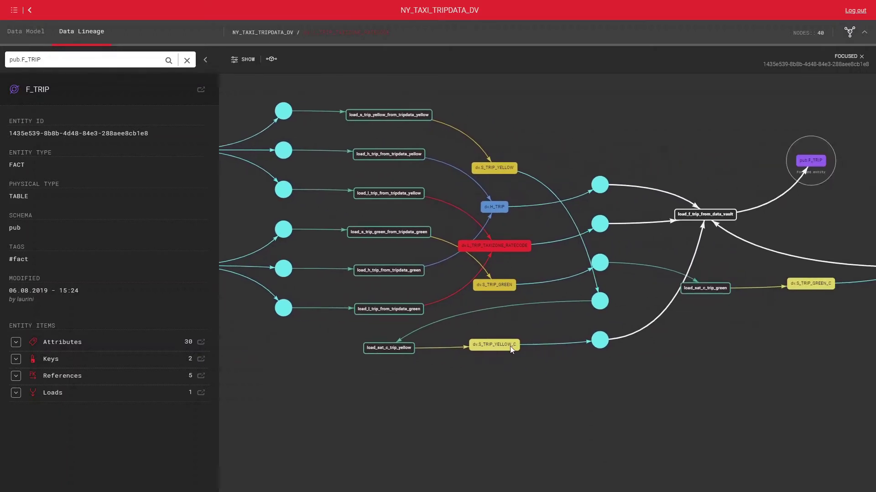
pyautogui.moveTo(815, 254); pyautogui.dragTo(527, 310)
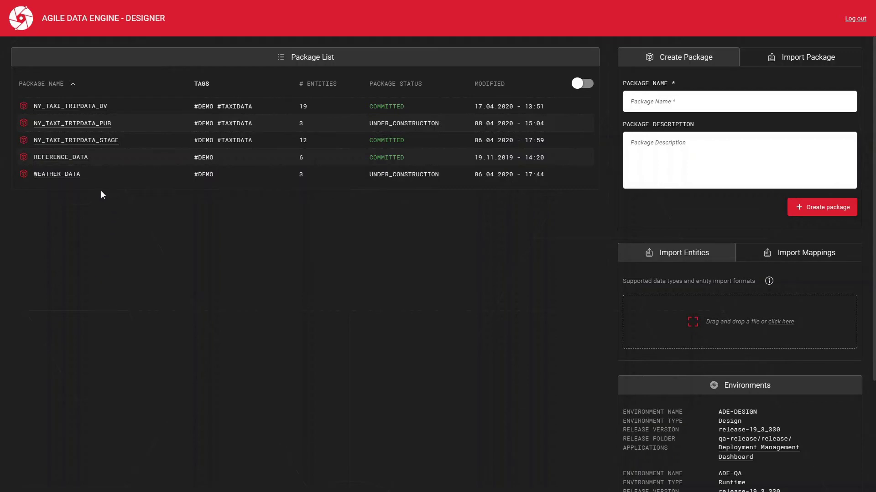
# - Search the NY_TAXI_TRIPDATA_STAGE package's entities for "taxi" and open stage.STG_TAXI_ZONE_LOOKUP
pyautogui.click(106, 141)
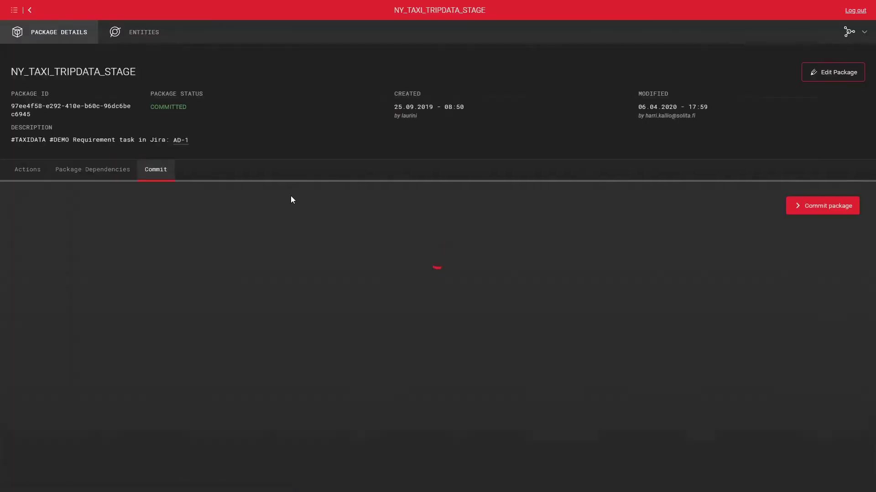
pyautogui.click(132, 40)
pyautogui.click(117, 105)
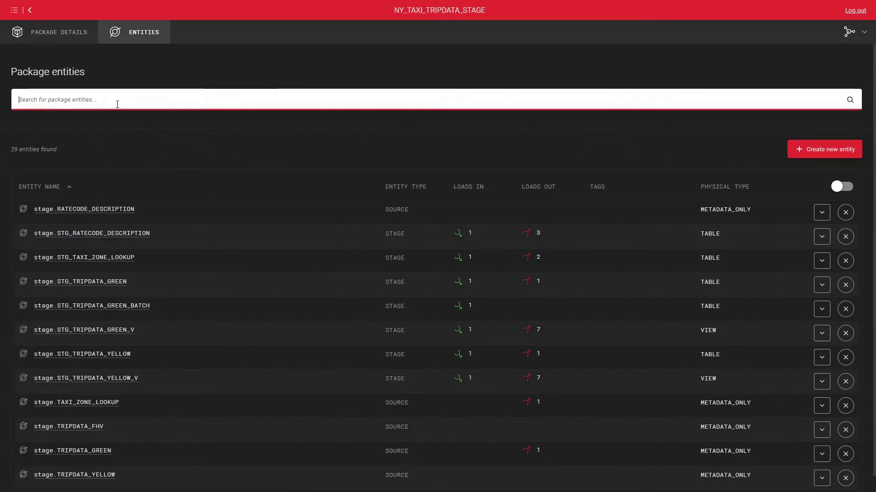
pyautogui.write('taxi')
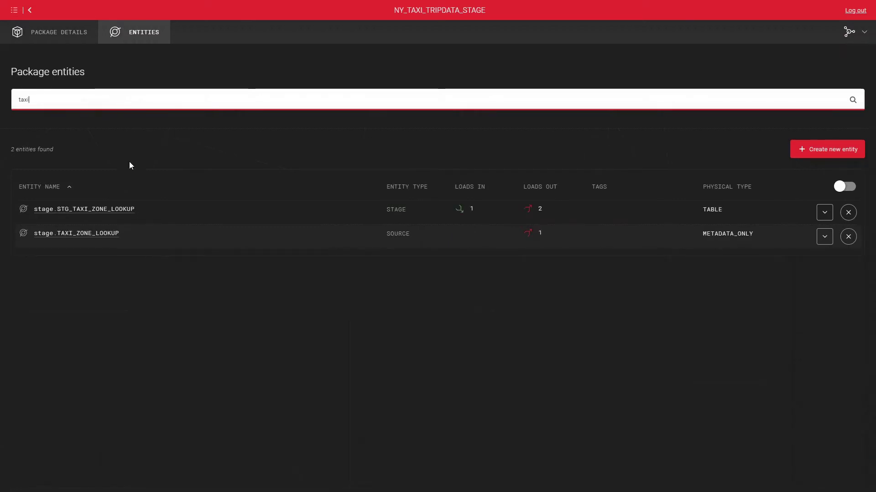
pyautogui.click(97, 211)
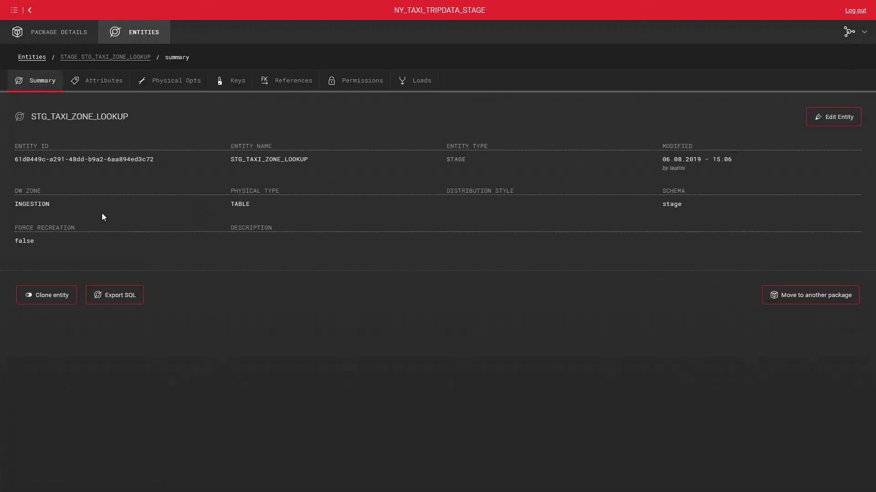
# - Review the locationid, borough, zone and service_zone attributes of STG_TAXI_ZONE_LOOKUP
pyautogui.click(93, 83)
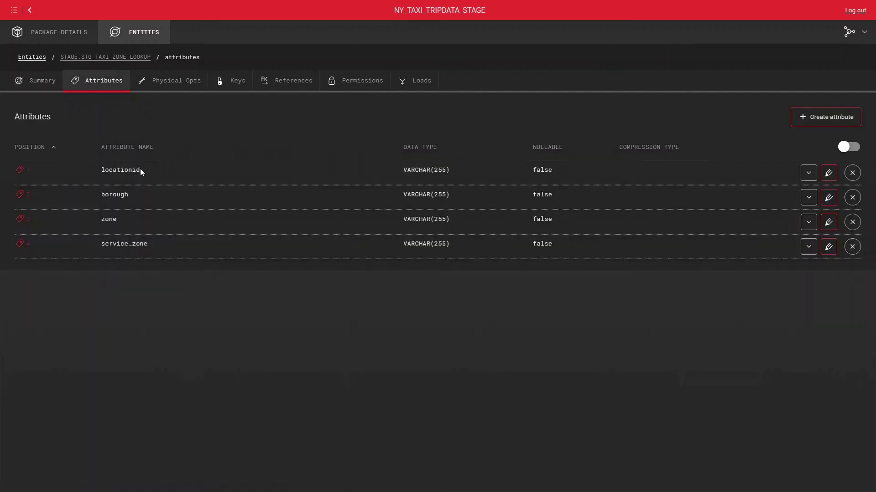
pyautogui.doubleClick(114, 171)
pyautogui.click(139, 285)
pyautogui.doubleClick(133, 170)
pyautogui.doubleClick(118, 195)
pyautogui.doubleClick(111, 220)
pyautogui.doubleClick(115, 244)
pyautogui.click(179, 223)
# - Return to the package list and open the NY_TAXI_TRIPDATA_DV package
pyautogui.click(14, 10)
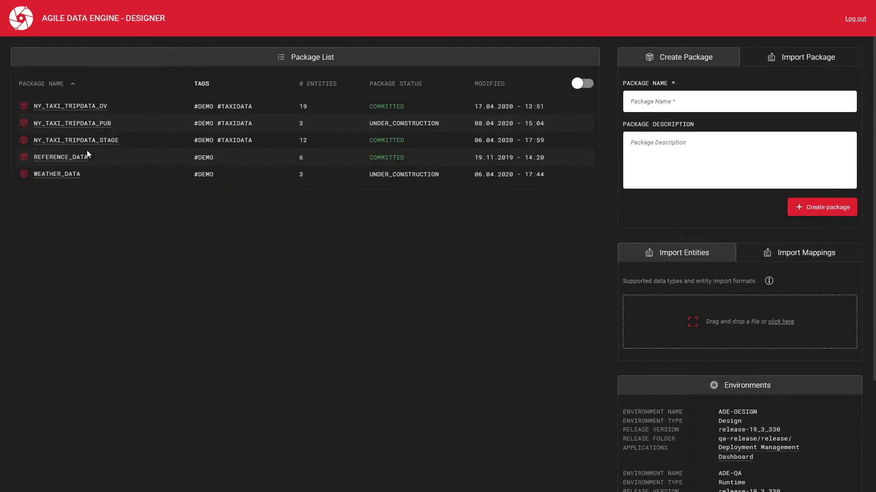
pyautogui.click(89, 108)
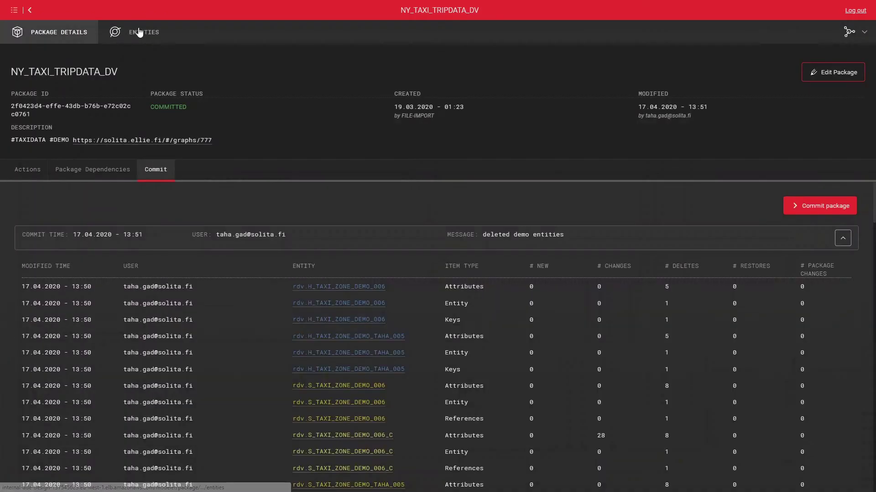
# - Start a new entity in the NY_TAXI_TRIPDATA_DV package with the logical name taxi_zone_demo
pyautogui.click(137, 32)
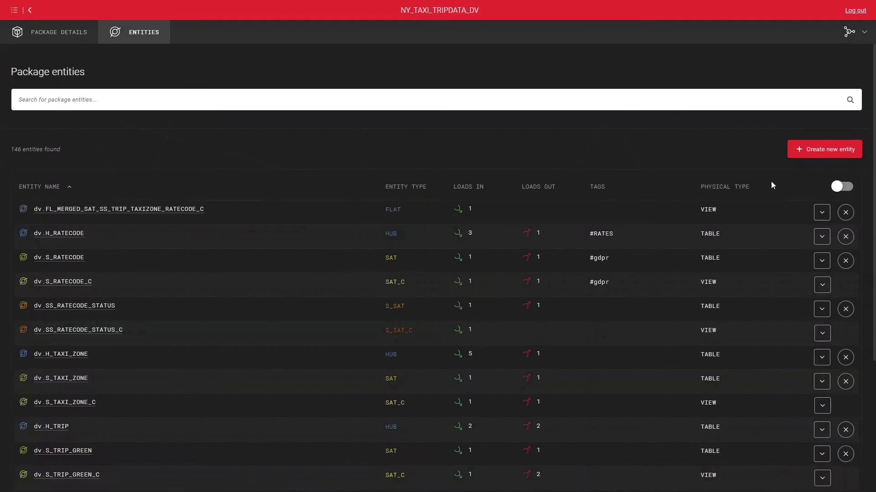
pyautogui.click(825, 149)
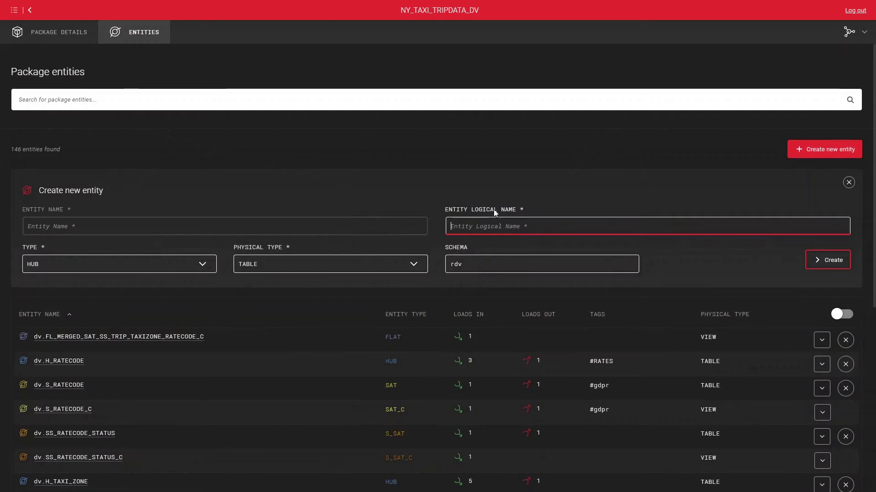
pyautogui.click(501, 225)
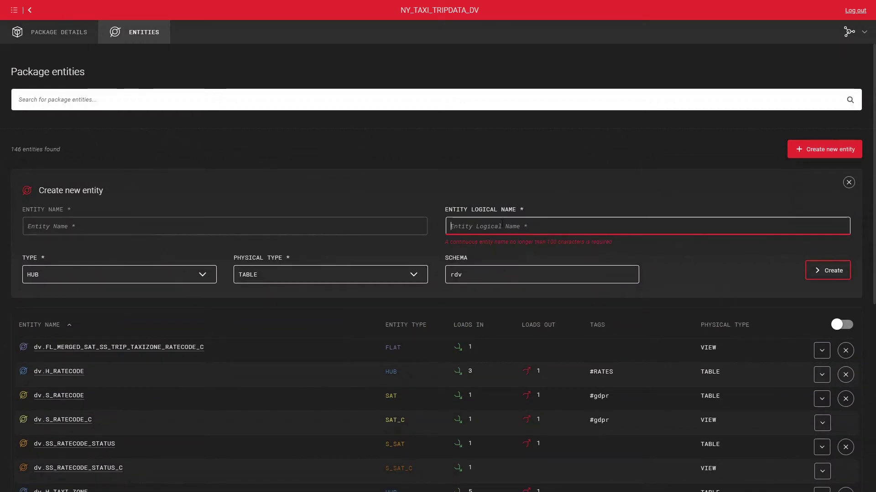
pyautogui.write('taxi_zone')
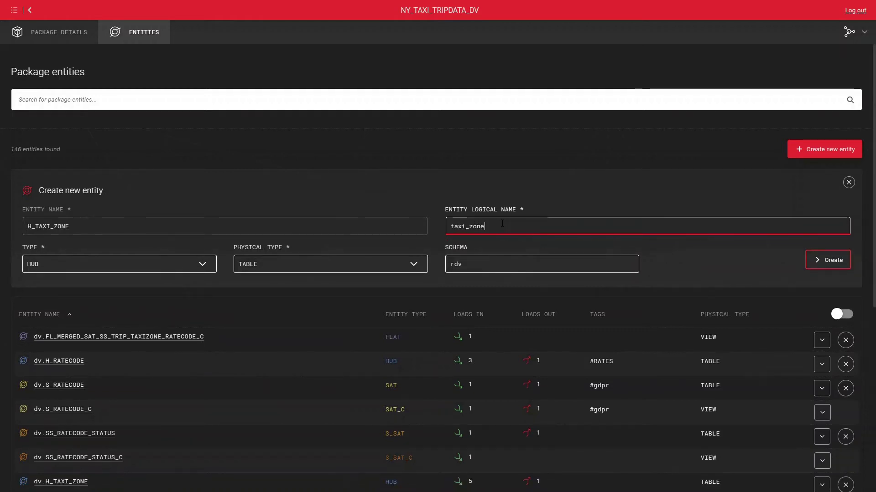
pyautogui.write('_demo')
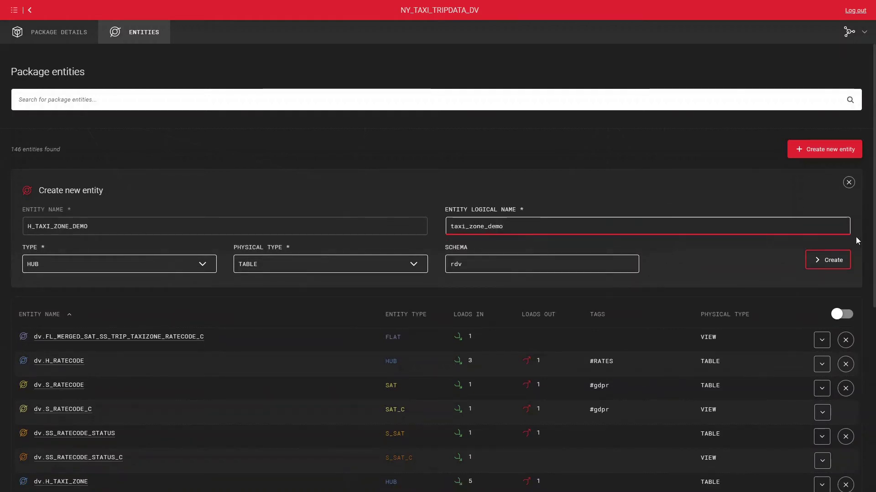
# - Review the available entity types and create the entity as a HUB with physical type TABLE in the rdv schema
pyautogui.click(55, 266)
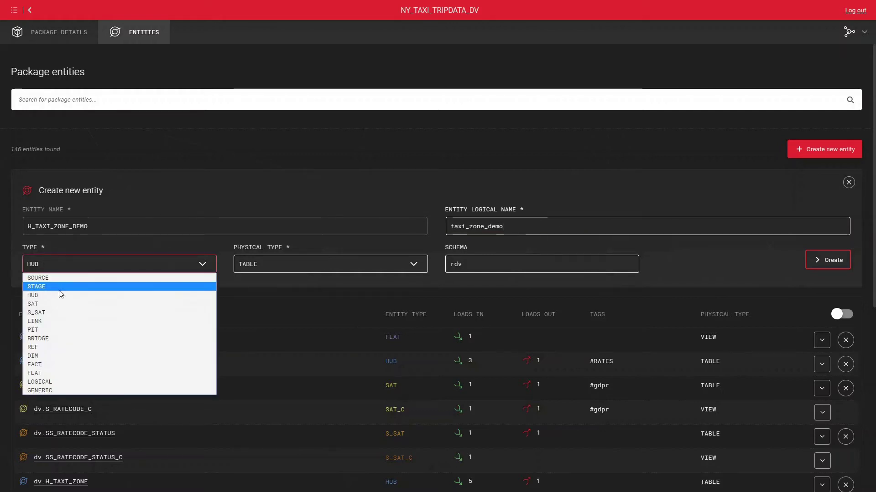
pyautogui.click(74, 265)
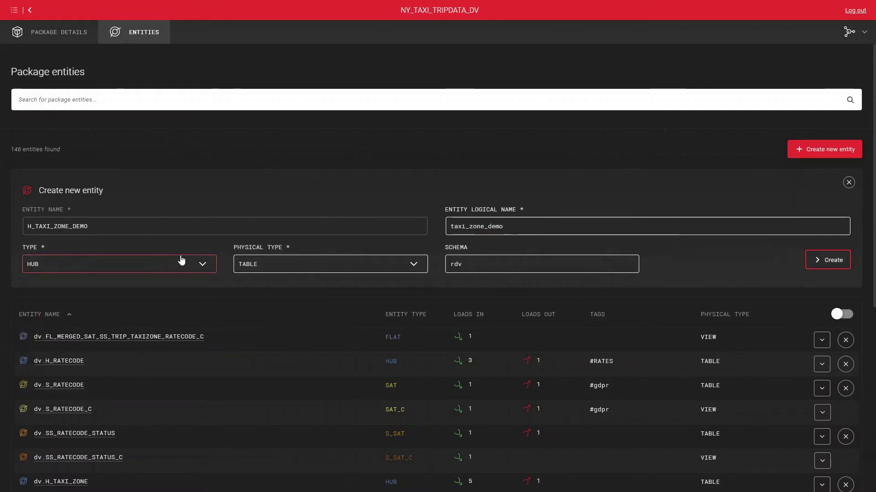
pyautogui.click(286, 264)
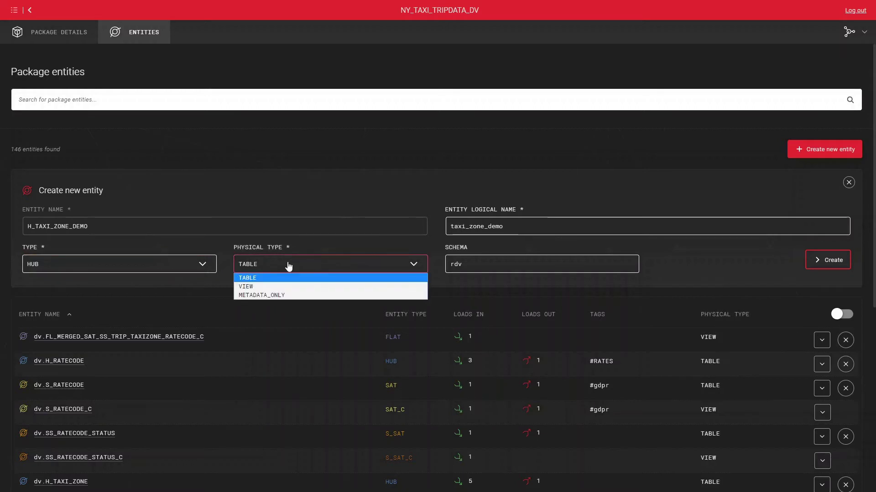
pyautogui.click(297, 276)
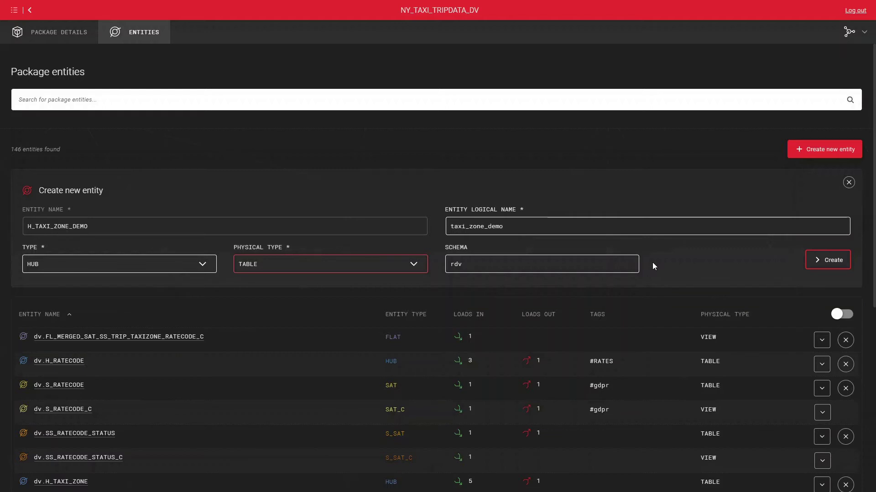
pyautogui.click(135, 269)
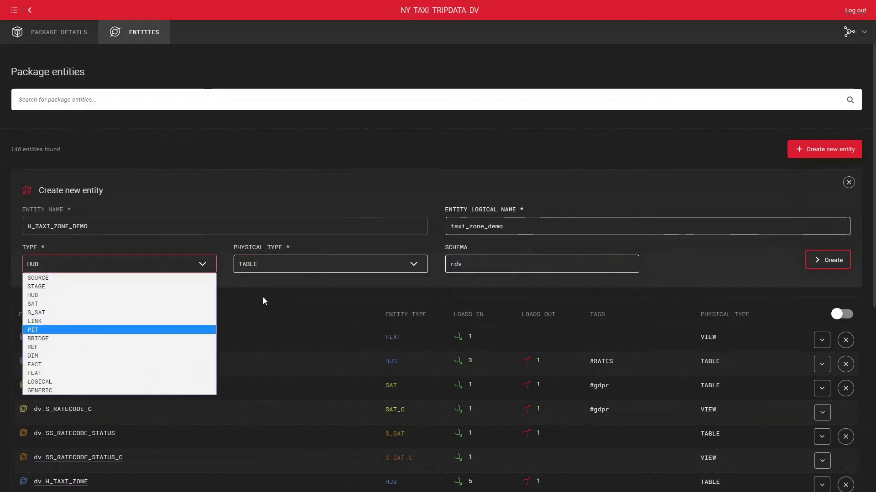
pyautogui.click(213, 250)
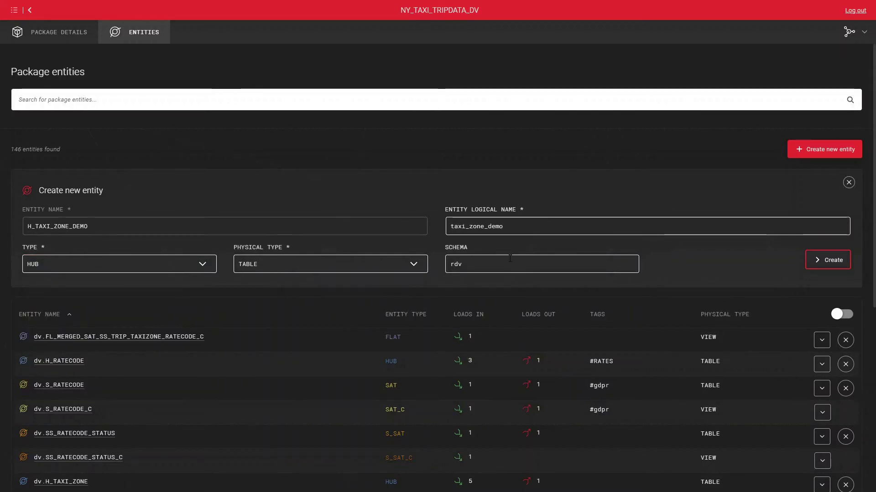
pyautogui.click(827, 264)
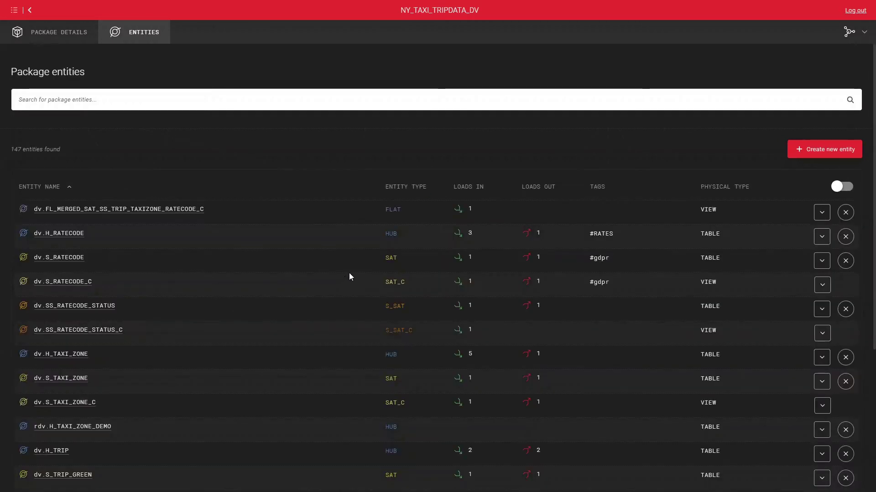
# - Create a second entity with the logical name taxi_zone_demo as type SAT, physical type TABLE, in the rdv schema
pyautogui.click(815, 151)
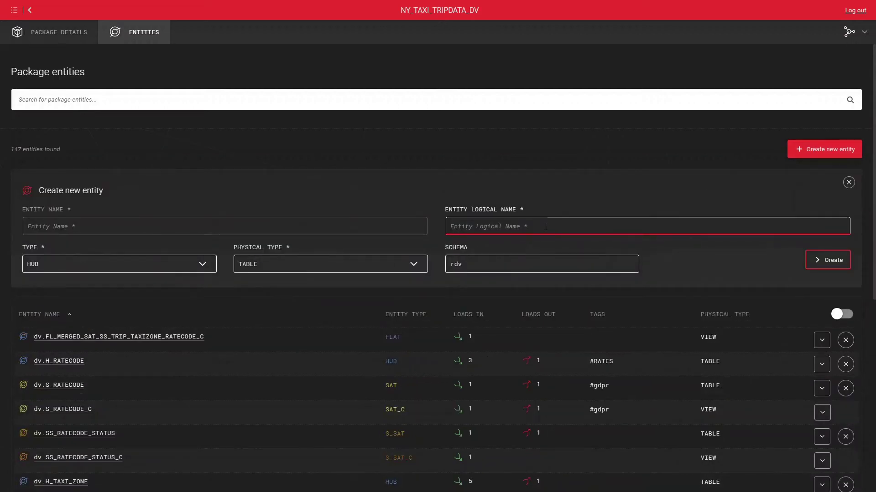
pyautogui.write('taxi_zone_demo')
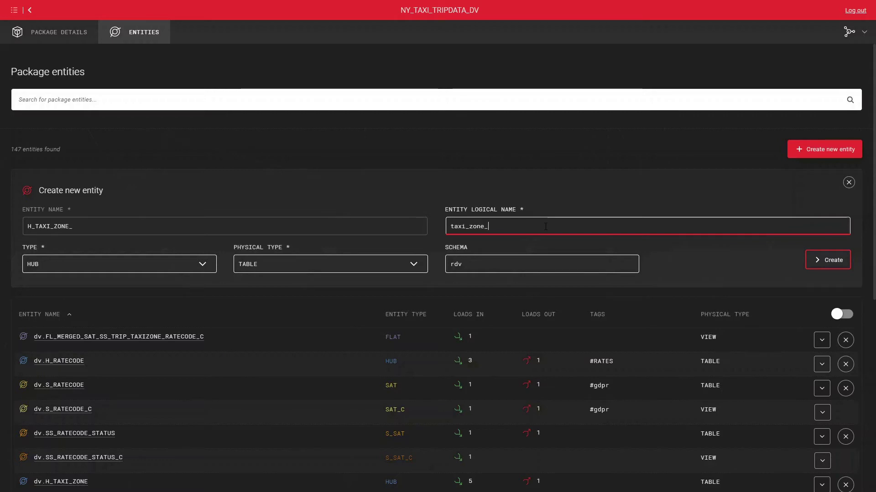
pyautogui.click(79, 268)
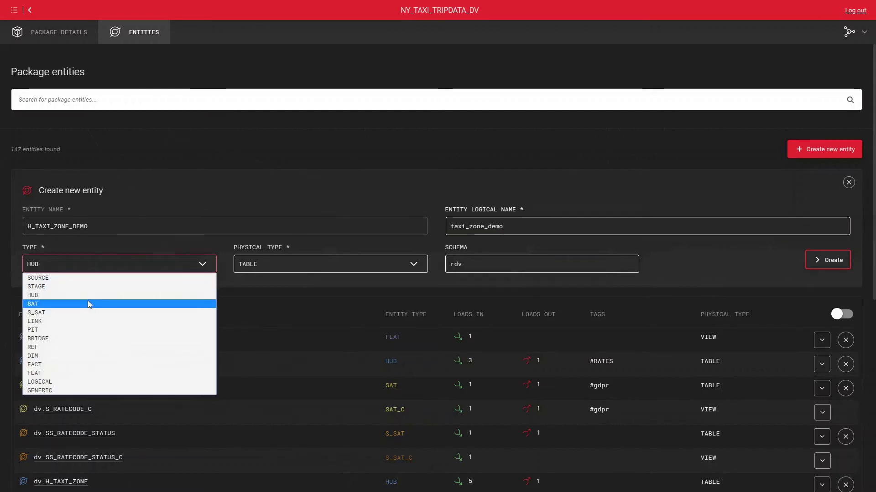
pyautogui.click(67, 304)
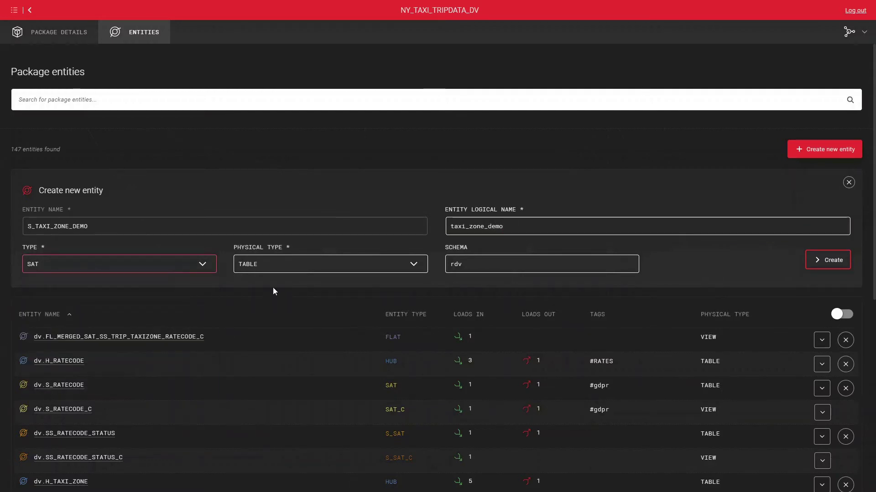
pyautogui.click(834, 263)
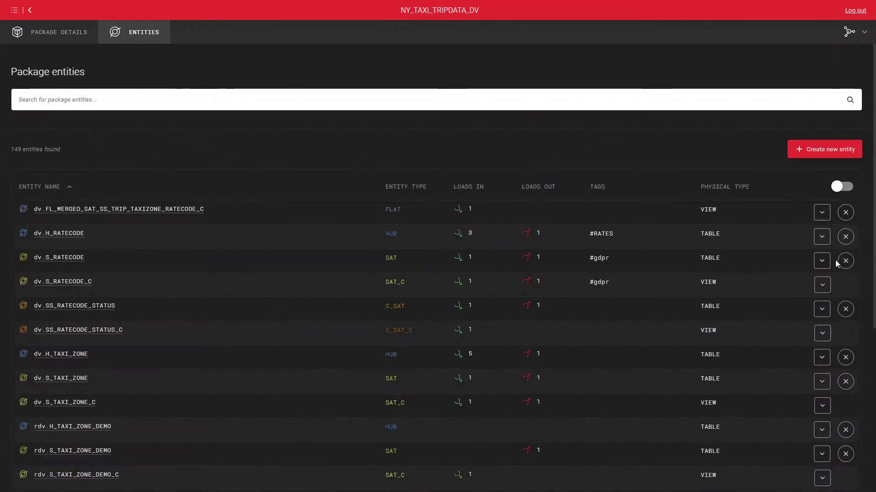
# - Search the package entities for "demo", open rdv.H_TAXI_ZONE_DEMO and view its attributes
pyautogui.click(291, 95)
pyautogui.write('demo')
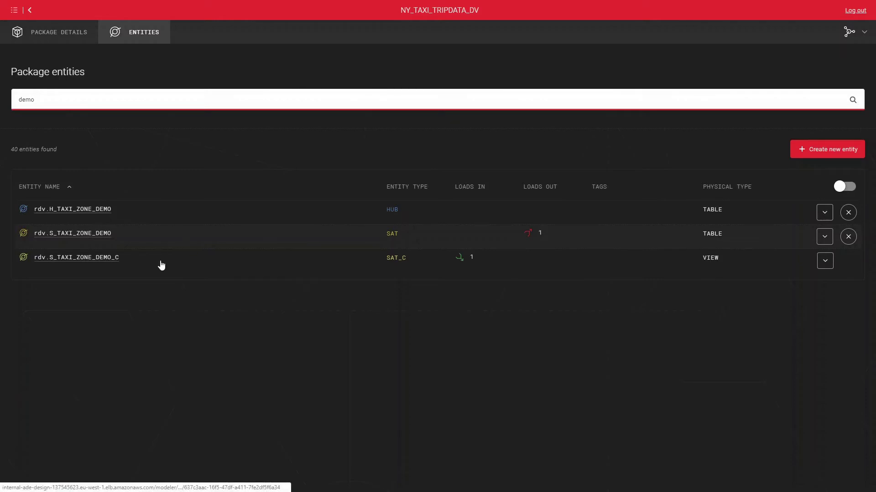
pyautogui.click(87, 209)
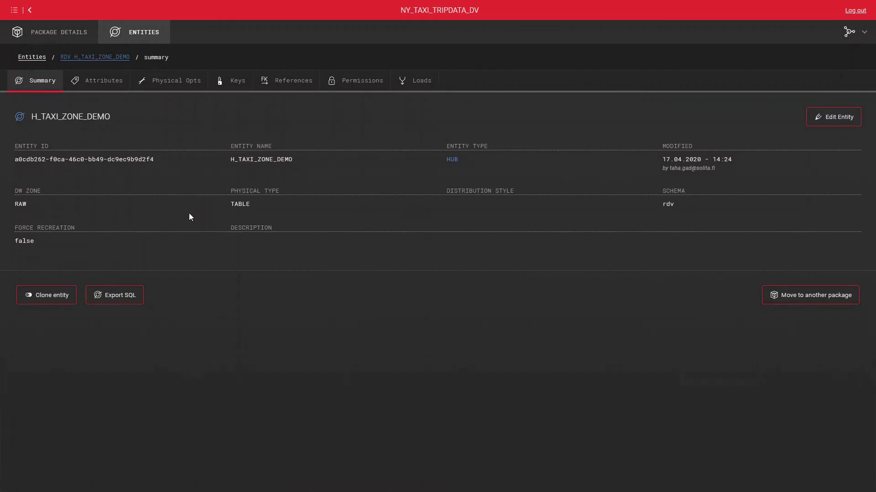
pyautogui.click(97, 82)
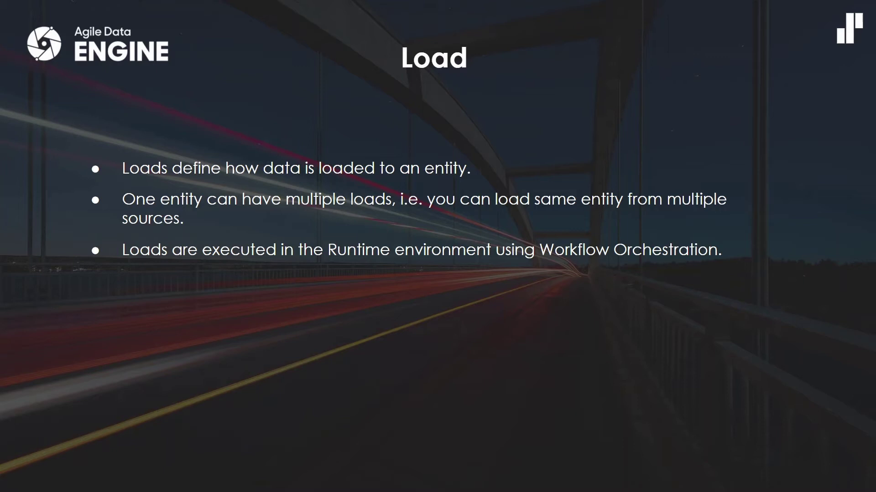
pyautogui.press('Right')
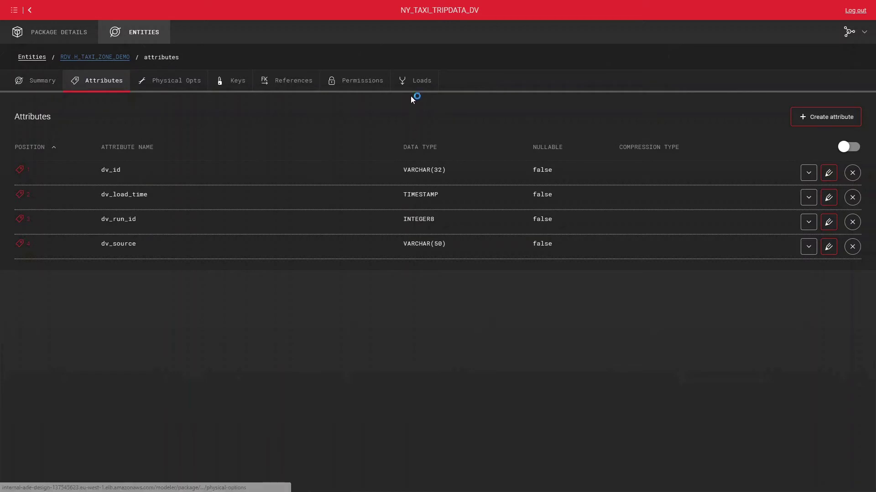
# - Check the incoming and outgoing loads of H_TAXI_ZONE_DEMO and return to the package list
pyautogui.click(415, 82)
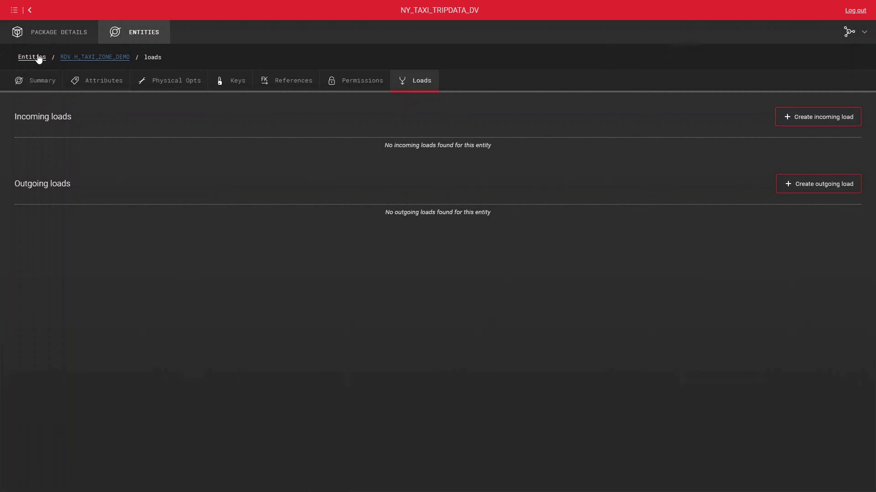
pyautogui.click(37, 32)
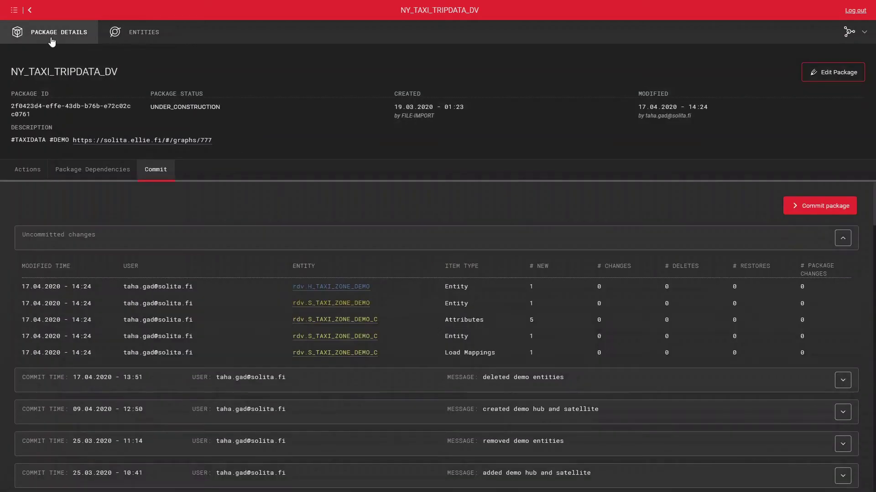
pyautogui.click(14, 10)
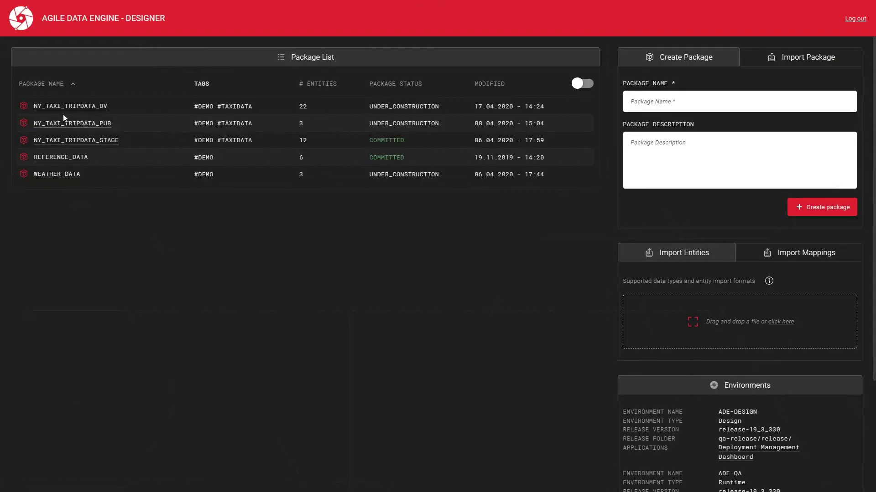
# - In the NY_TAXI_TRIPDATA_STAGE package, search the entities for "taxi" and open the loads of stage.STG_TAXI_ZONE_LOOKUP
pyautogui.click(76, 140)
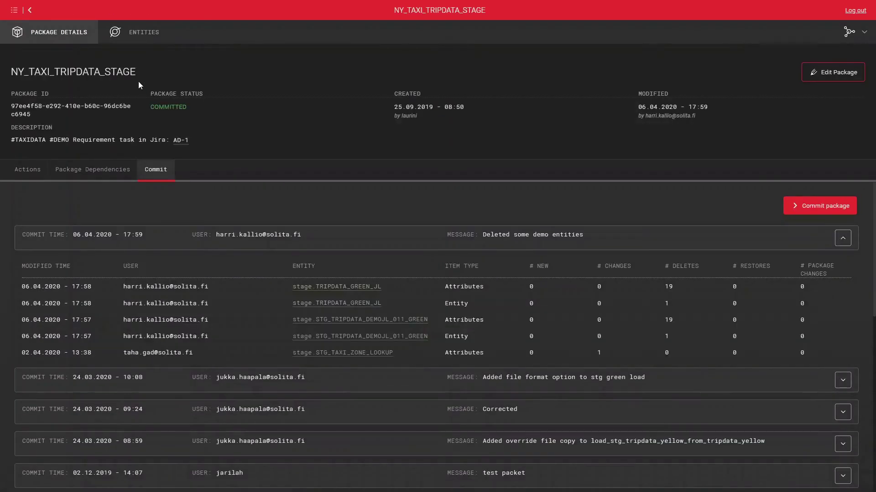
pyautogui.click(138, 37)
pyautogui.click(160, 96)
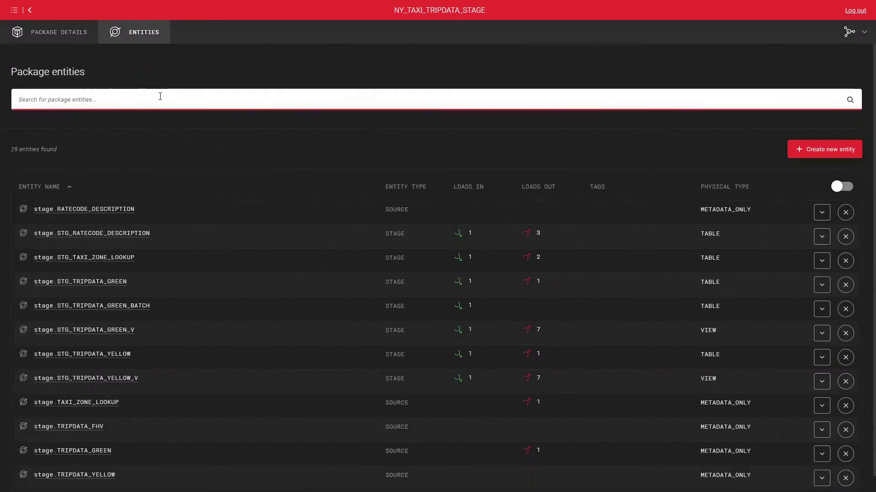
pyautogui.write('taxi')
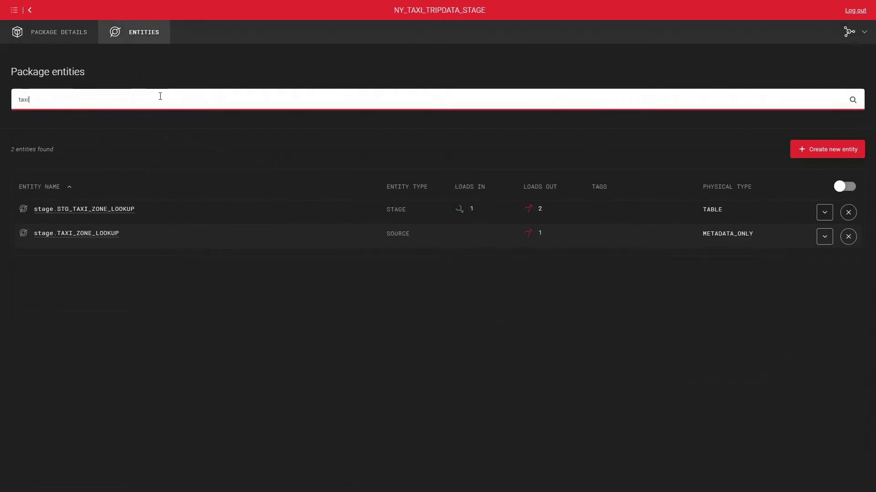
pyautogui.click(121, 209)
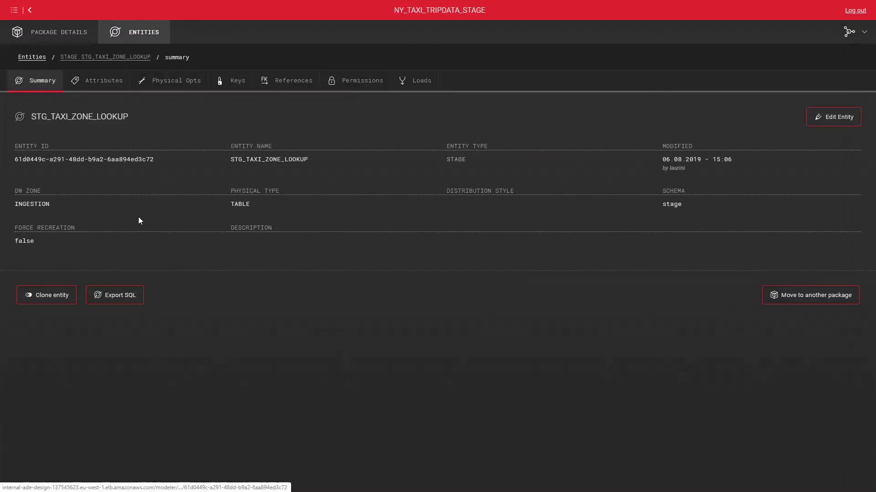
pyautogui.click(430, 84)
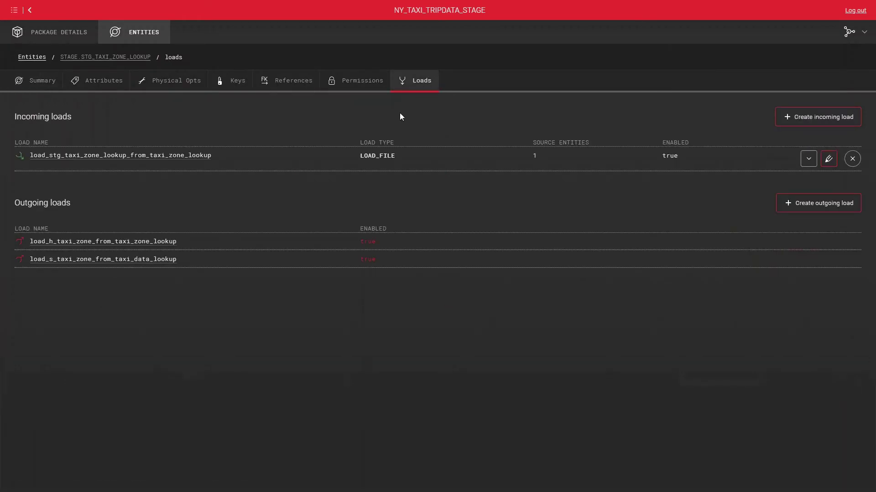
# - Create an outgoing load from STG_TAXI_ZONE_LOOKUP to rdv.H_TAXI_ZONE_DEMO, keeping the suggested load name
pyautogui.click(815, 209)
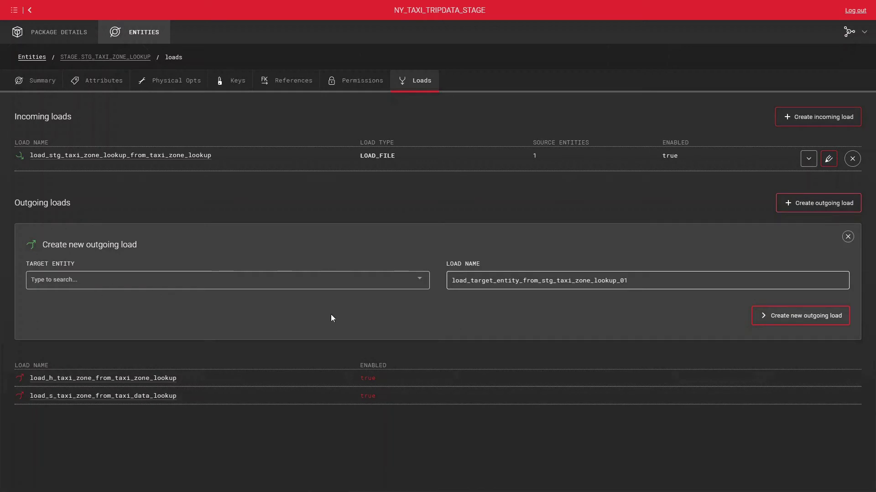
pyautogui.click(338, 282)
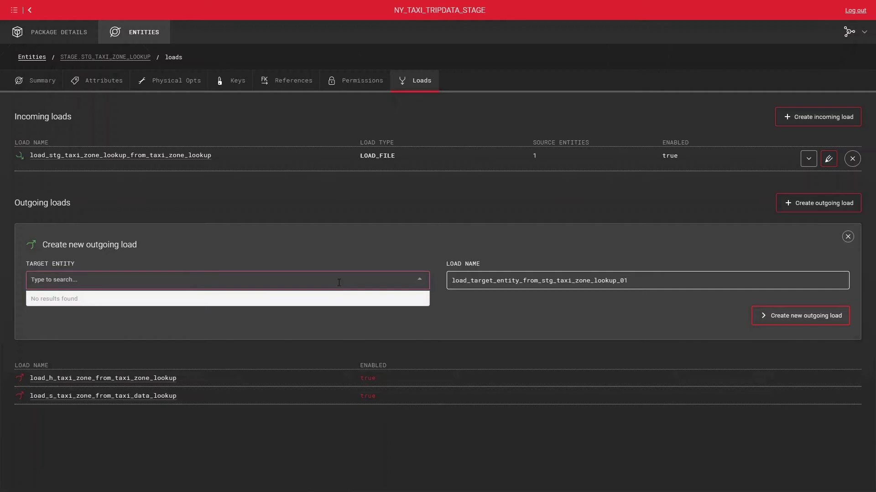
pyautogui.write('demo')
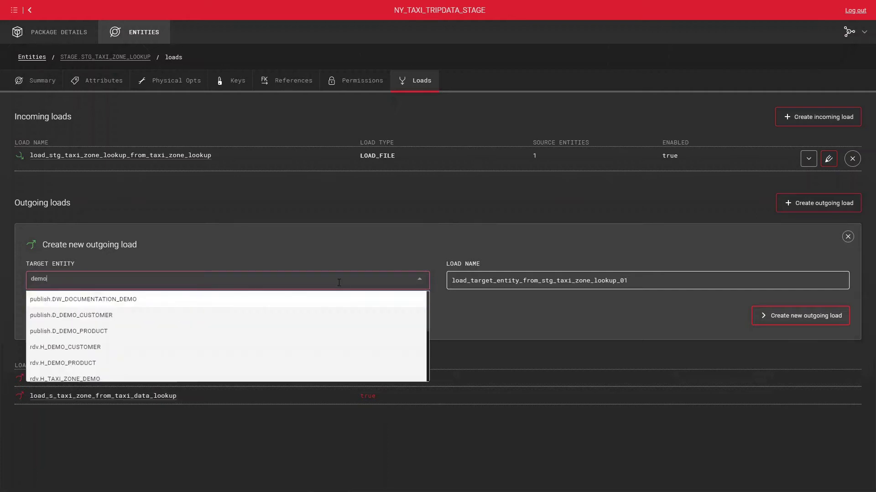
pyautogui.press('BackSpace')
pyautogui.press('BackSpace')
pyautogui.press('BackSpace')
pyautogui.press('BackSpace')
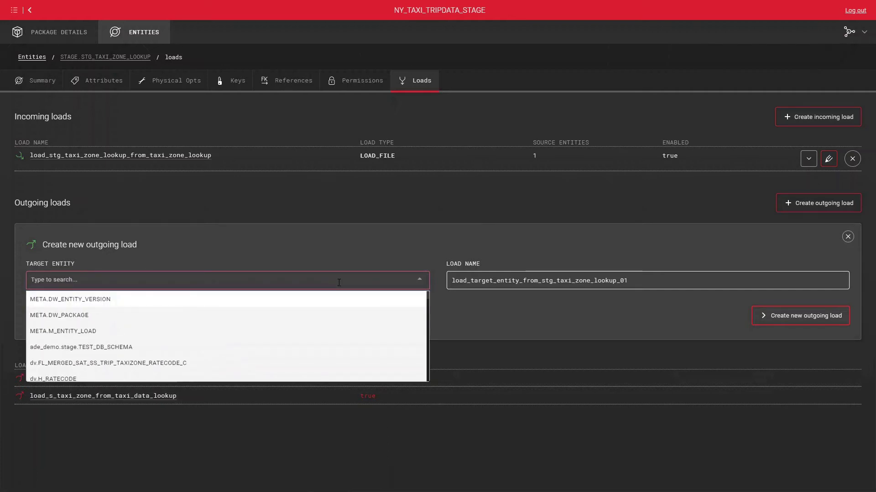
pyautogui.write('h_taxi')
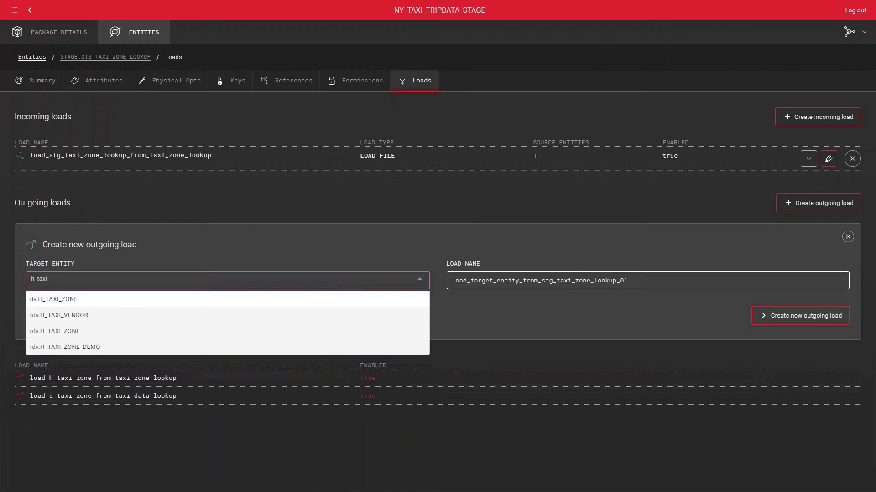
pyautogui.click(166, 348)
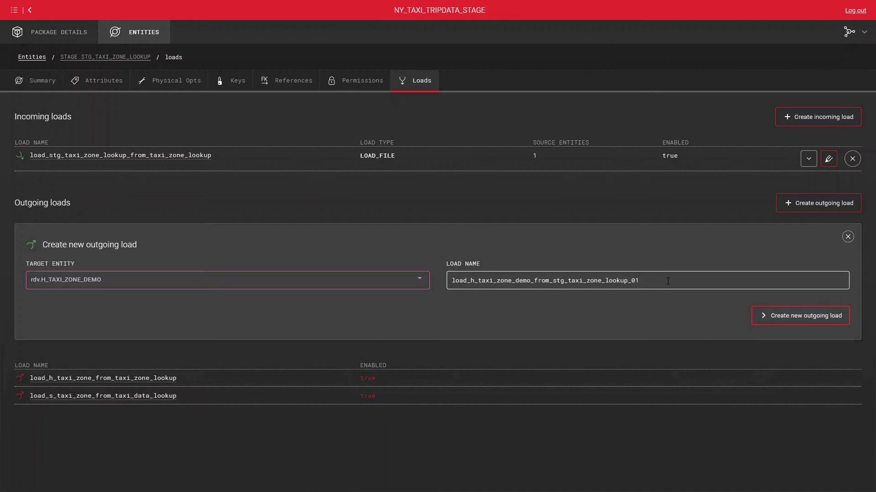
pyautogui.click(803, 324)
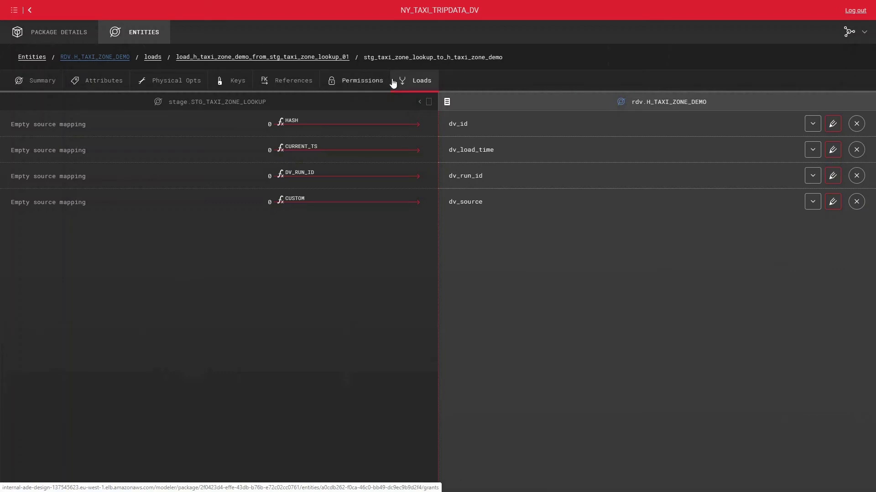
# - Examine the new incoming load of H_TAXI_ZONE_DEMO and its entity mapping from both the source and target sides
pyautogui.click(420, 84)
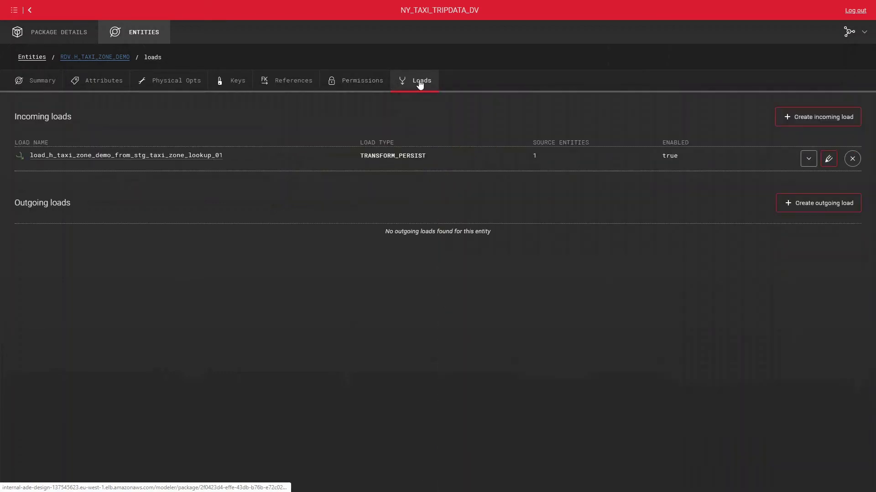
pyautogui.click(133, 157)
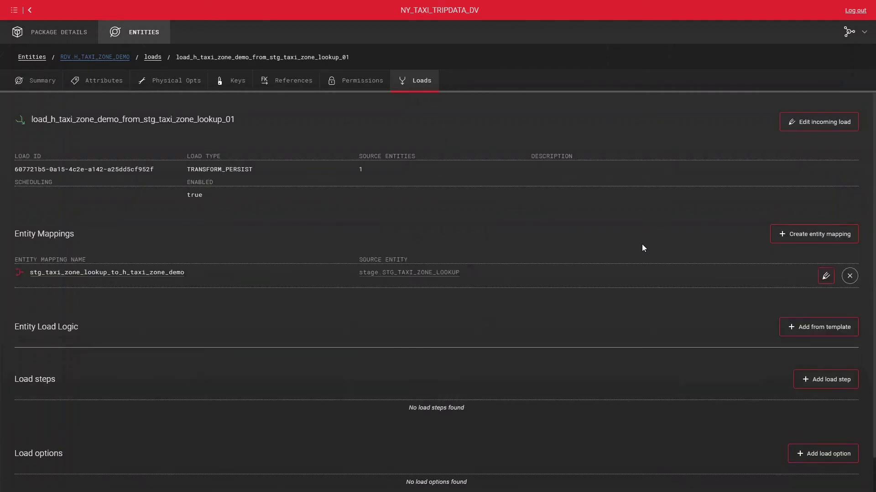
pyautogui.click(110, 273)
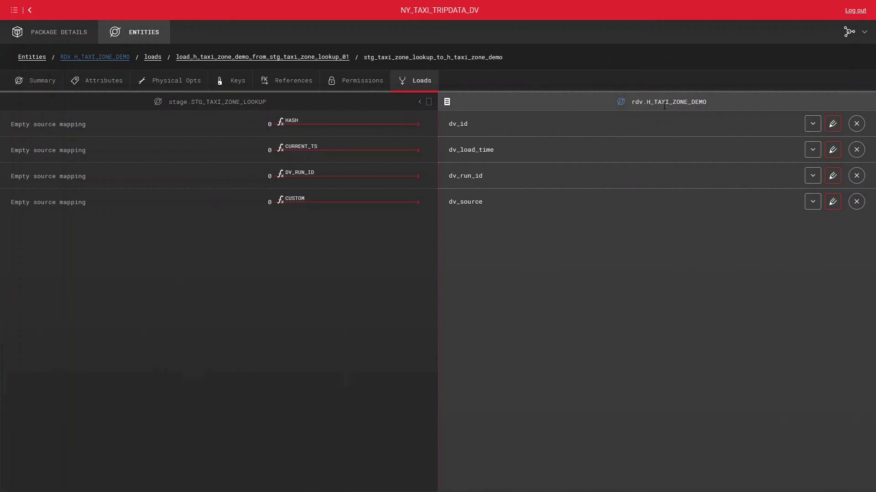
pyautogui.click(365, 100)
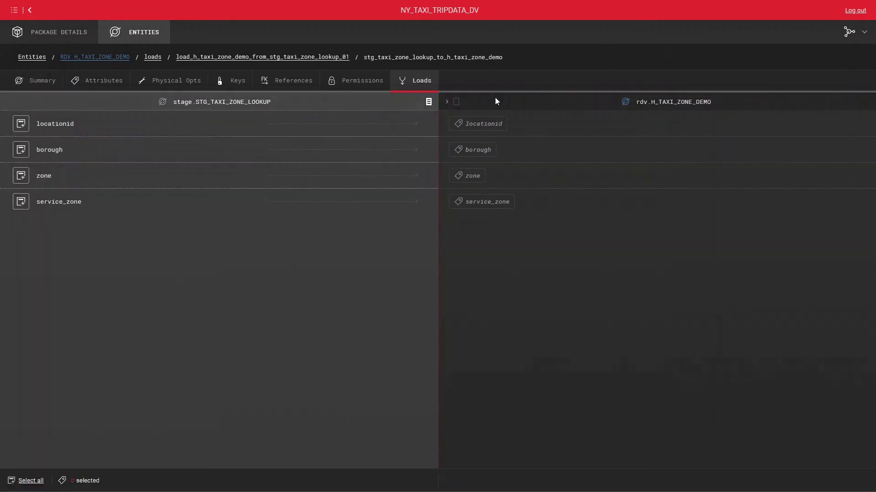
pyautogui.click(413, 101)
pyautogui.click(395, 101)
pyautogui.click(517, 101)
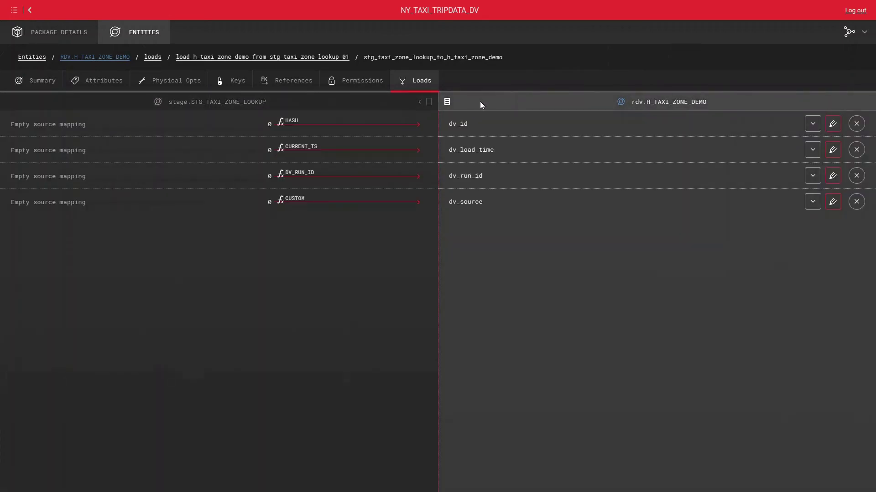
# - Map the source attribute locationid to a new hub attribute named location_id and return to the target attributes
pyautogui.click(391, 103)
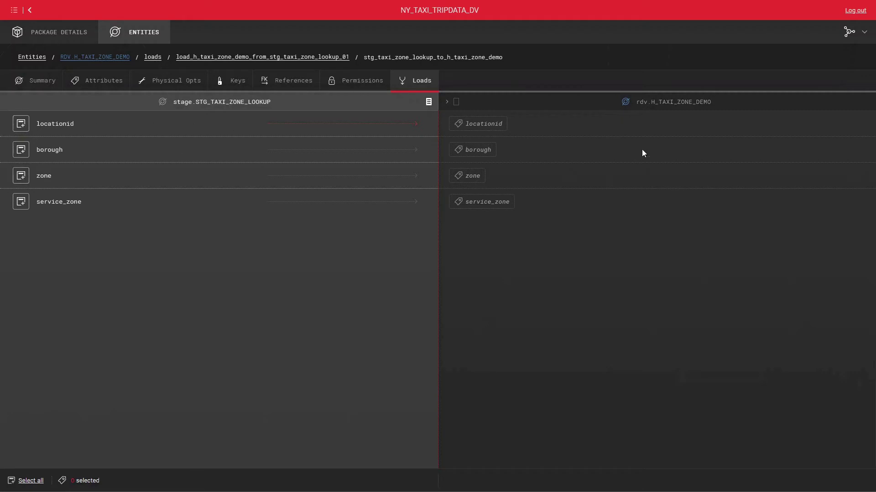
pyautogui.click(21, 123)
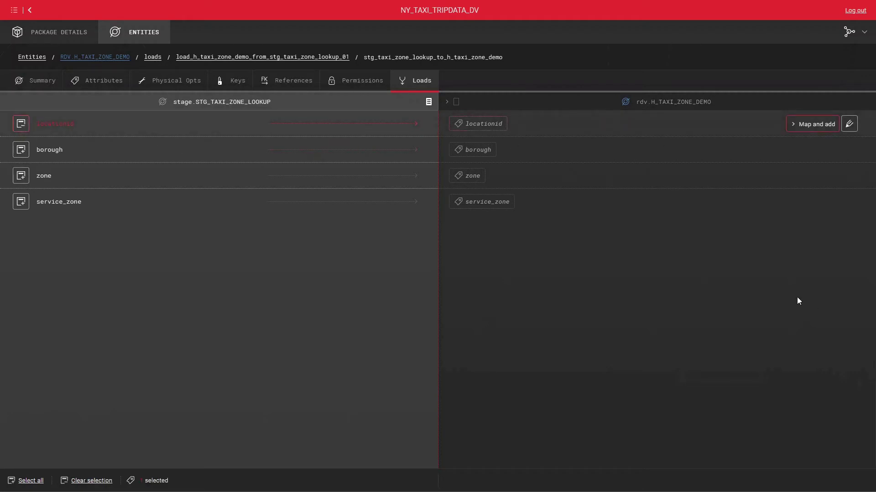
pyautogui.click(849, 124)
pyautogui.click(484, 124)
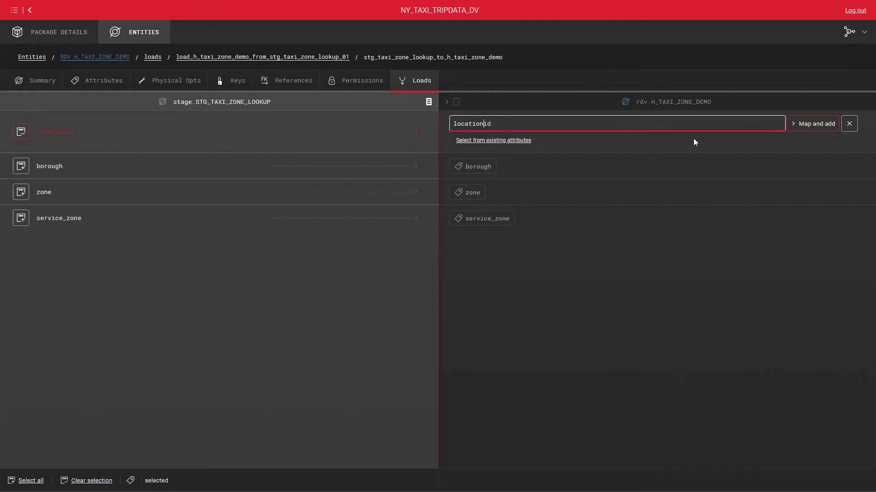
pyautogui.write('_')
pyautogui.click(828, 124)
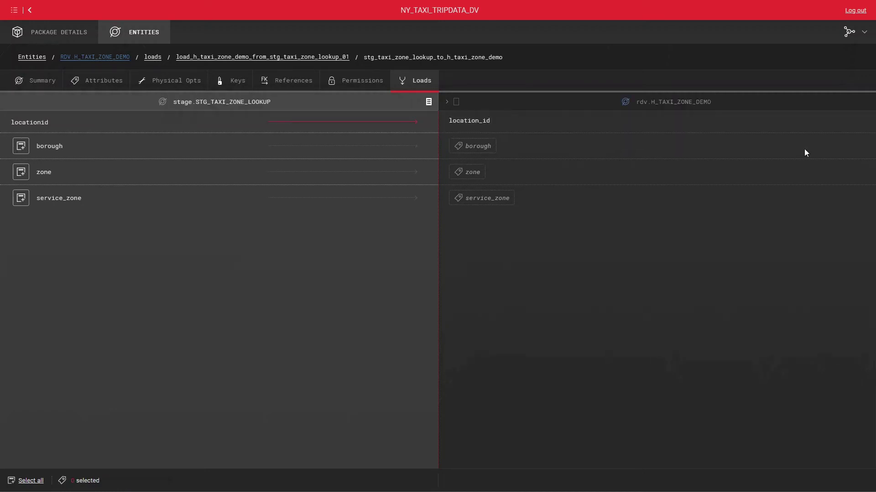
pyautogui.click(479, 106)
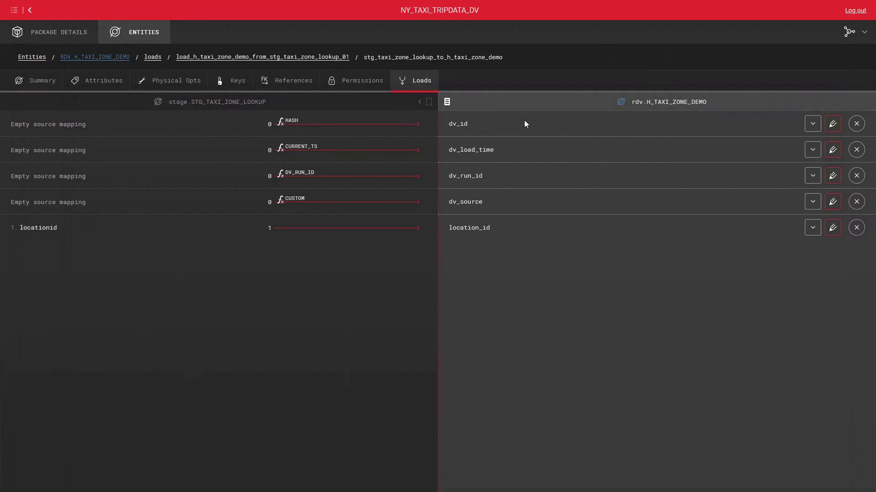
# - Add locationid as the source attribute of dv_id with the HASH transformation and save the mapping
pyautogui.click(832, 126)
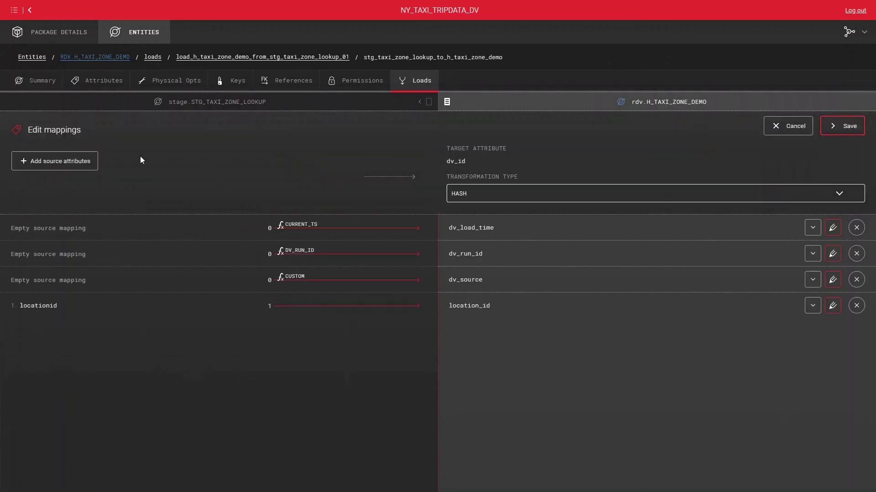
pyautogui.click(54, 162)
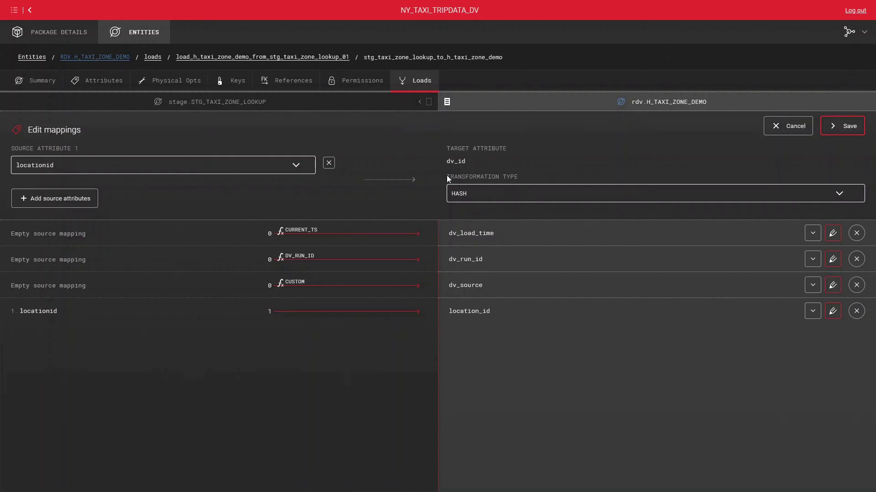
pyautogui.click(488, 179)
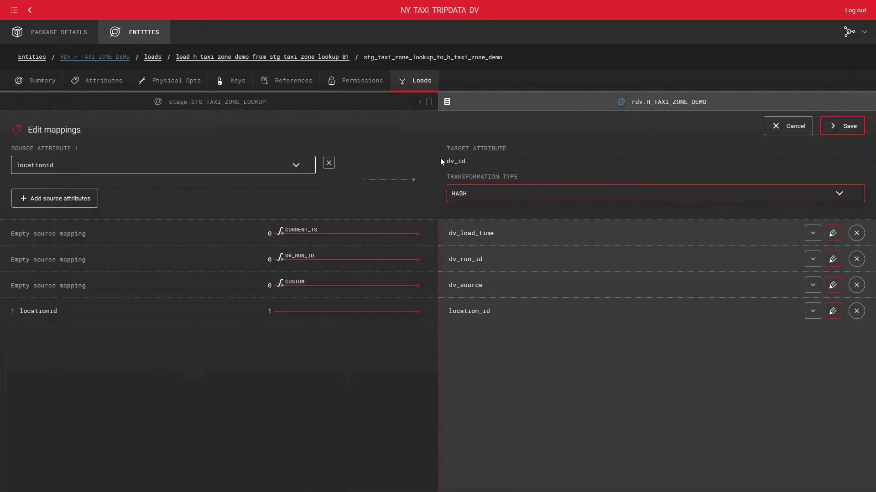
pyautogui.click(476, 196)
pyautogui.click(476, 196)
pyautogui.click(843, 127)
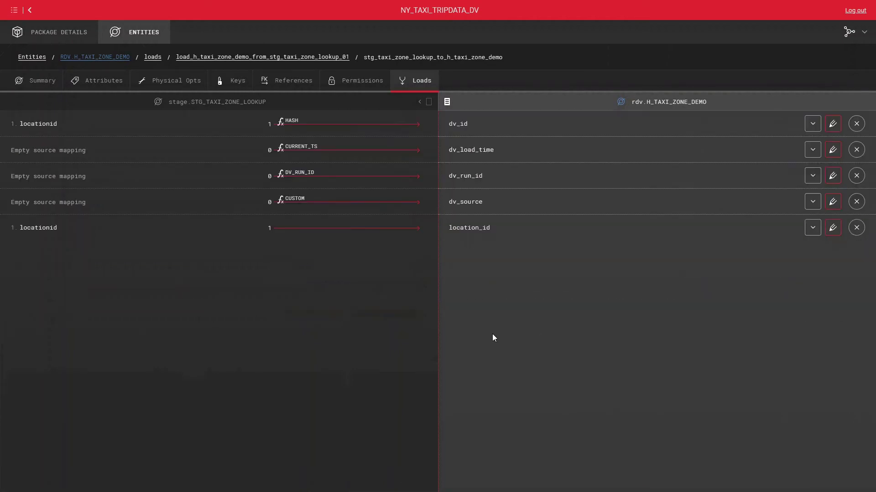
# - Save the dv_load_time mapping with the CURRENT_TS transformation and check the transformation of dv_run_id
pyautogui.click(812, 150)
pyautogui.click(831, 154)
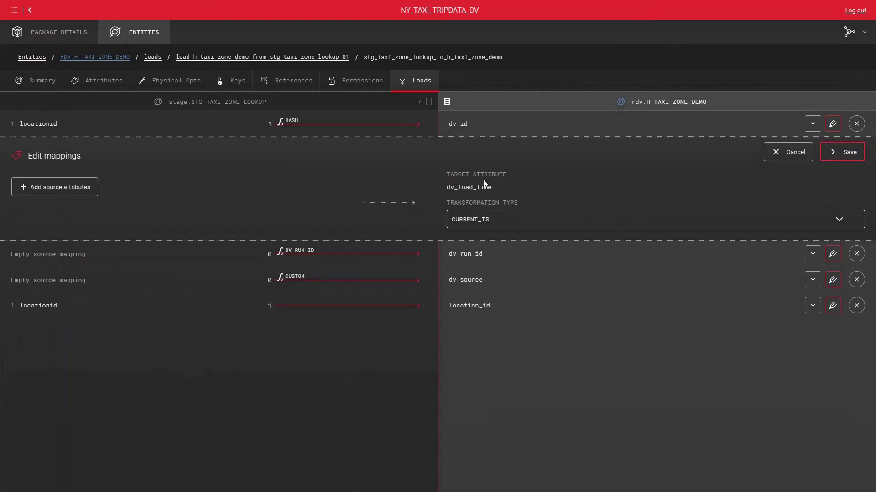
pyautogui.click(506, 224)
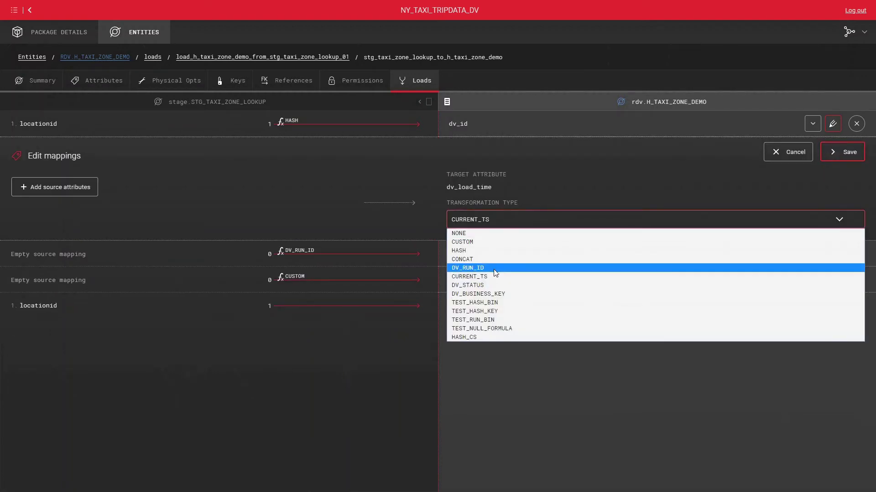
pyautogui.click(498, 276)
pyautogui.click(510, 225)
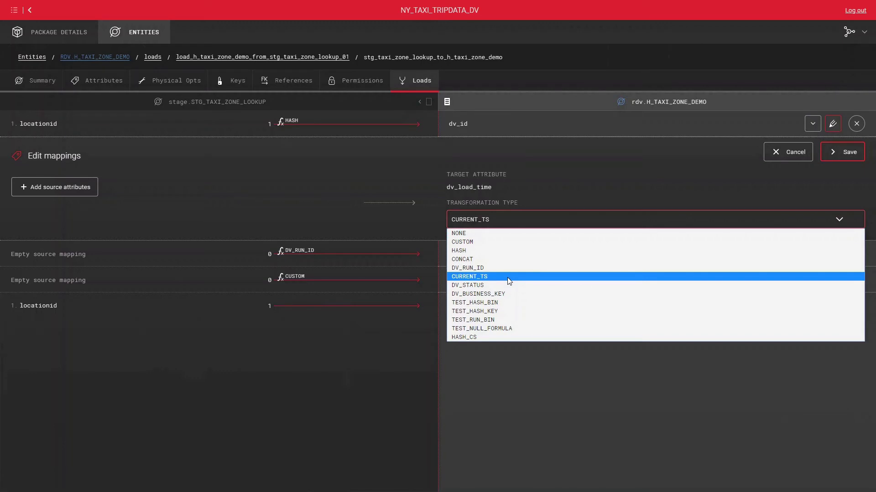
pyautogui.click(577, 224)
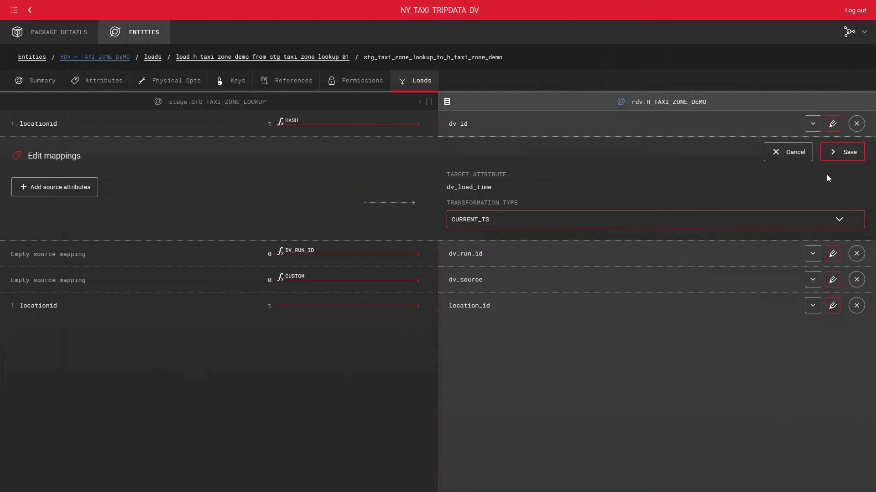
pyautogui.click(854, 155)
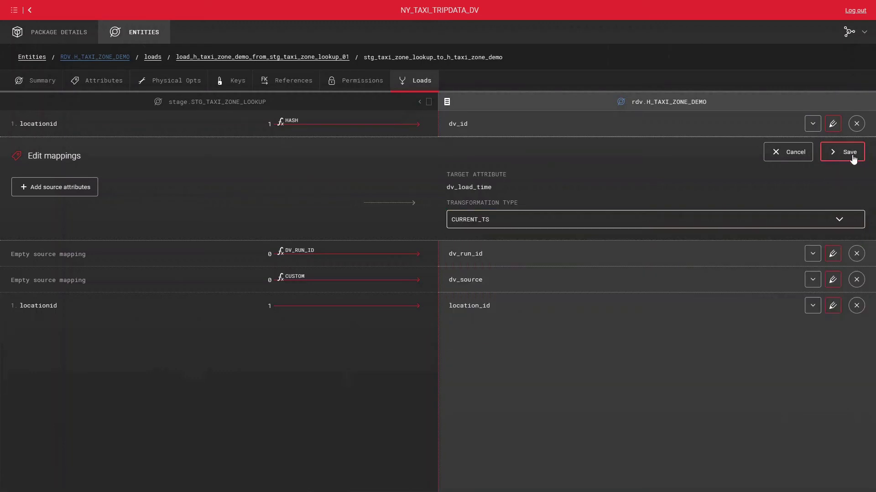
pyautogui.click(813, 179)
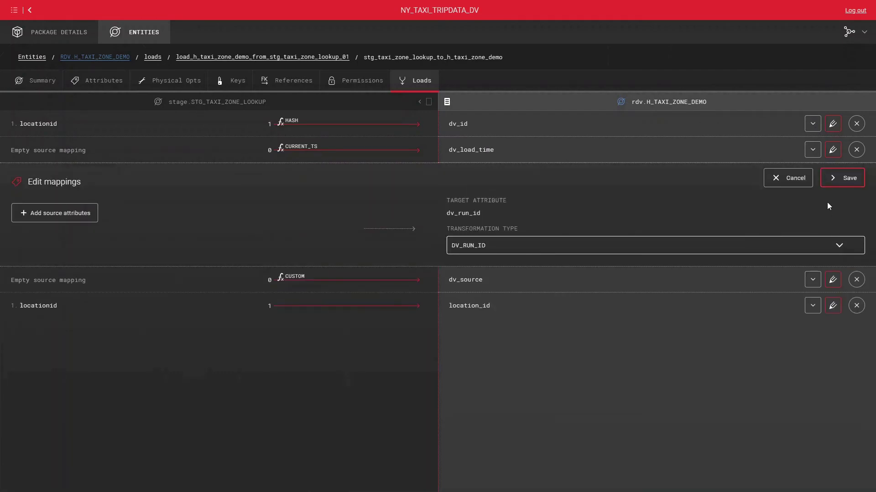
pyautogui.click(800, 184)
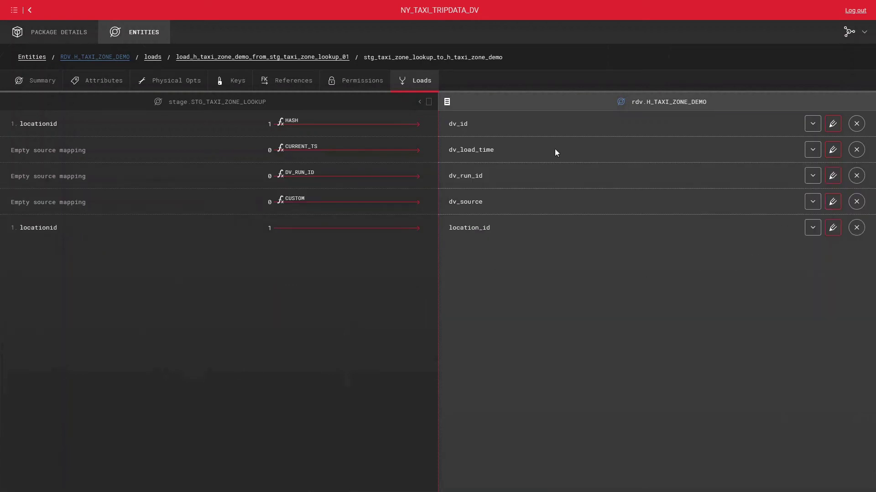
# - Copy the source entity name and save the dv_source mapping as a CUSTOM transformation with the formula 'STG_TAXI_ZONE_LOOKUP'
pyautogui.tripleClick(192, 102)
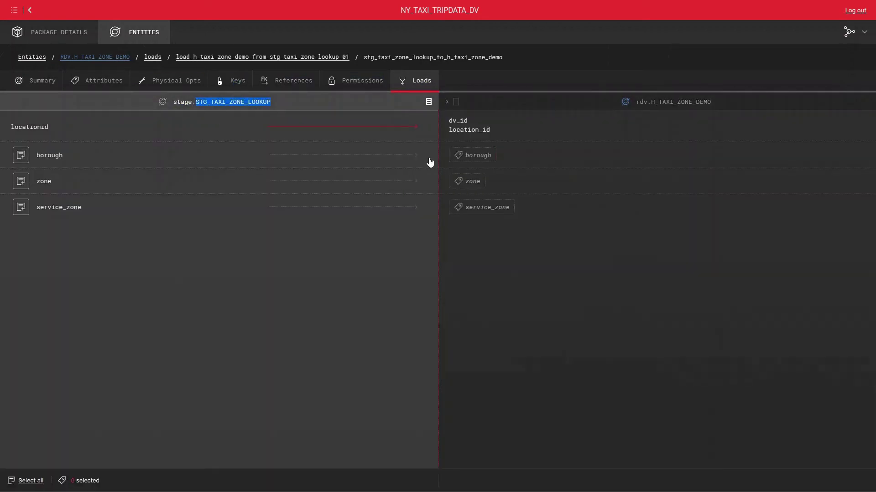
pyautogui.click(420, 101)
pyautogui.click(564, 110)
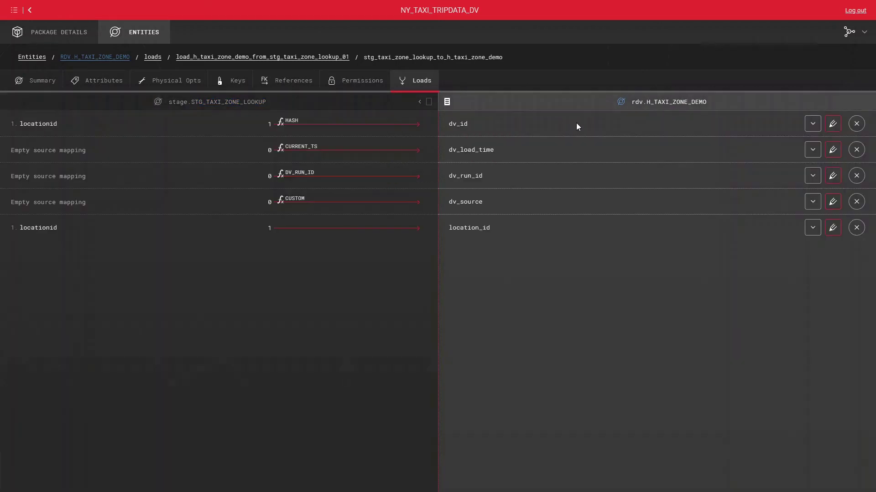
pyautogui.click(813, 202)
pyautogui.click(833, 202)
pyautogui.click(463, 274)
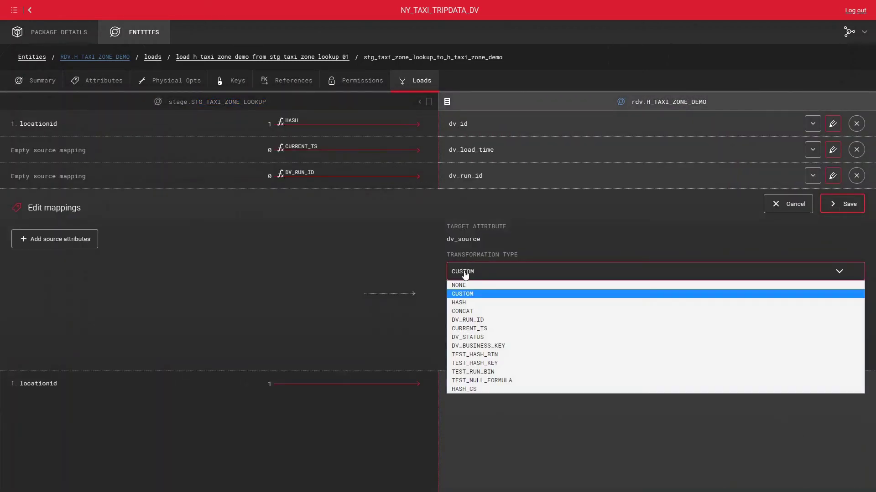
pyautogui.click(462, 294)
pyautogui.click(461, 306)
pyautogui.write('STG_TAXI_ZONE_LOOKUP')
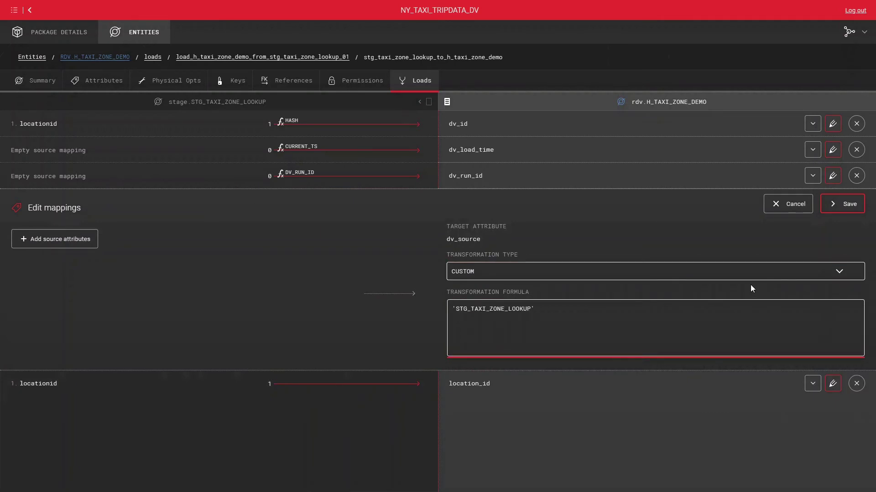
pyautogui.click(848, 204)
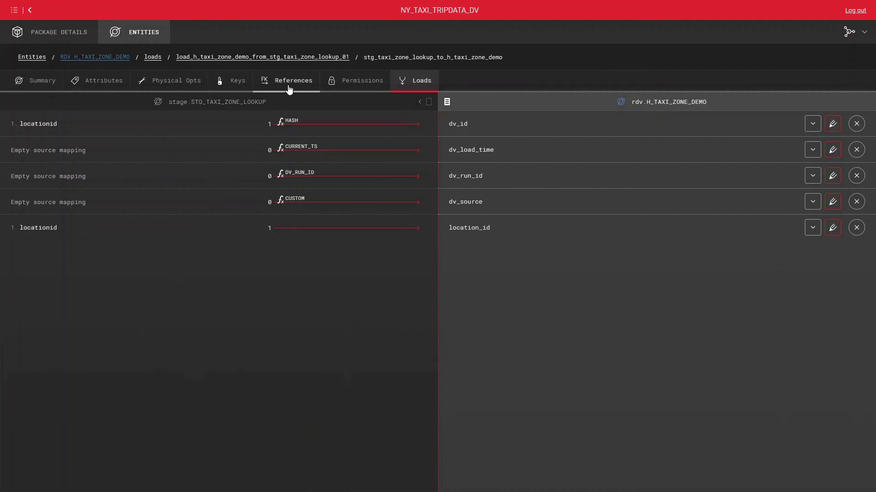
# - Create a PRIMARY_KEY named PK_H_TAXI_ZONE_DEMO for the hub on attribute dv_id
pyautogui.click(240, 84)
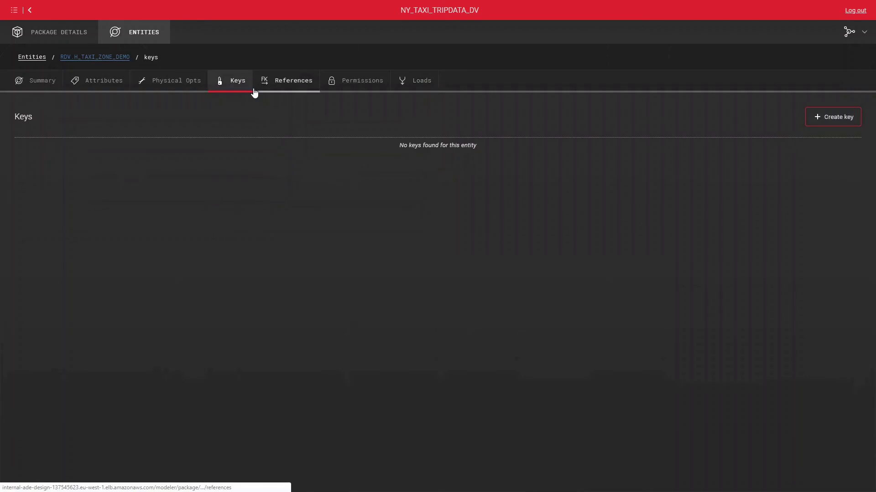
pyautogui.click(843, 119)
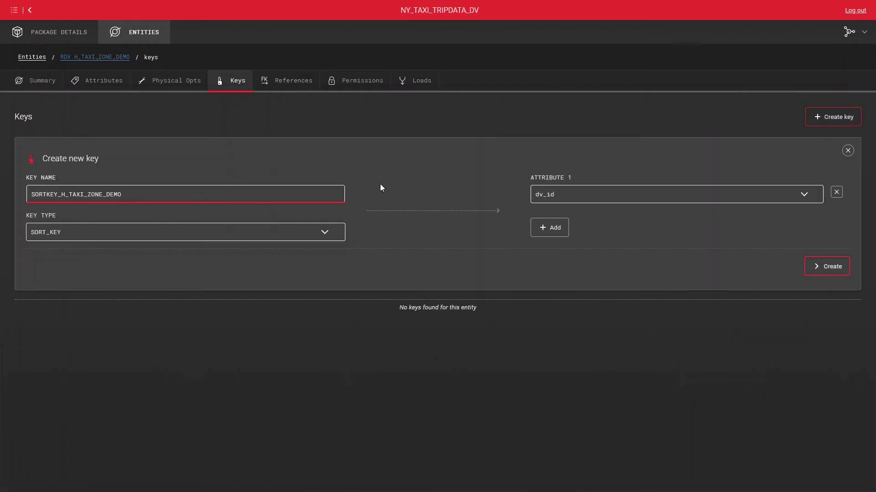
pyautogui.click(190, 234)
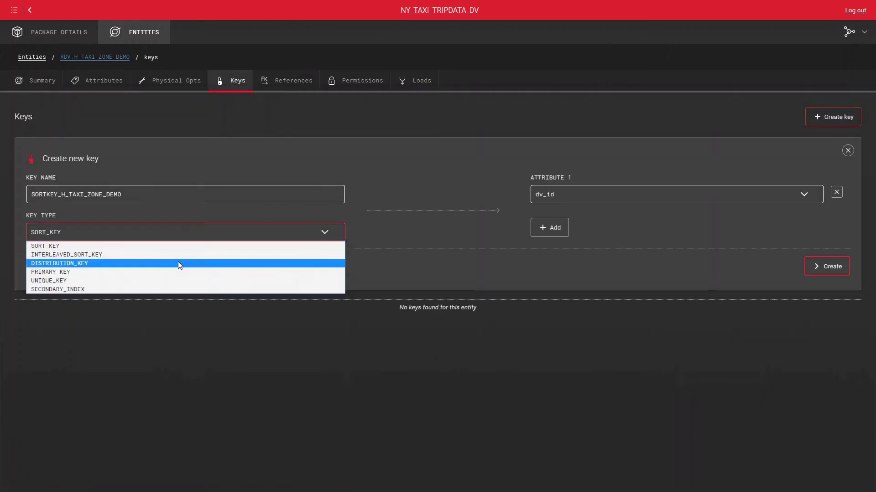
pyautogui.click(181, 273)
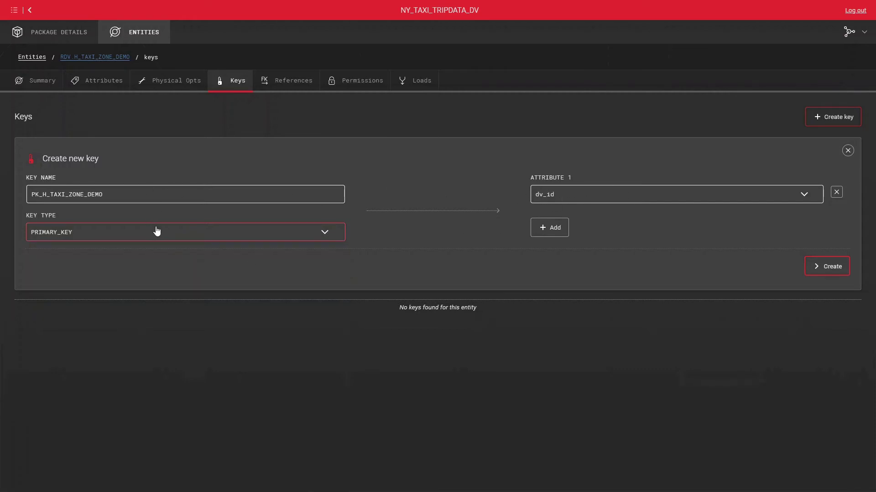
pyautogui.click(843, 270)
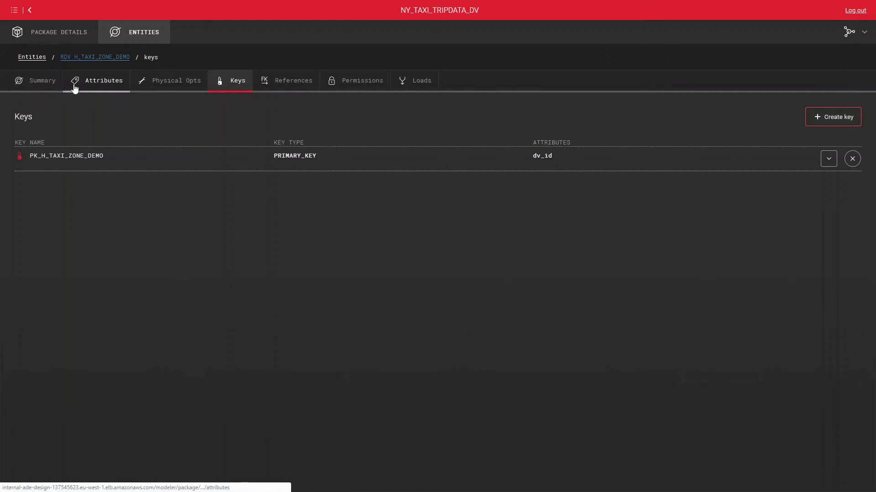
# - Export the SQL of H_TAXI_ZONE_DEMO for SNOWFLAKE and review the table creation statement
pyautogui.click(20, 85)
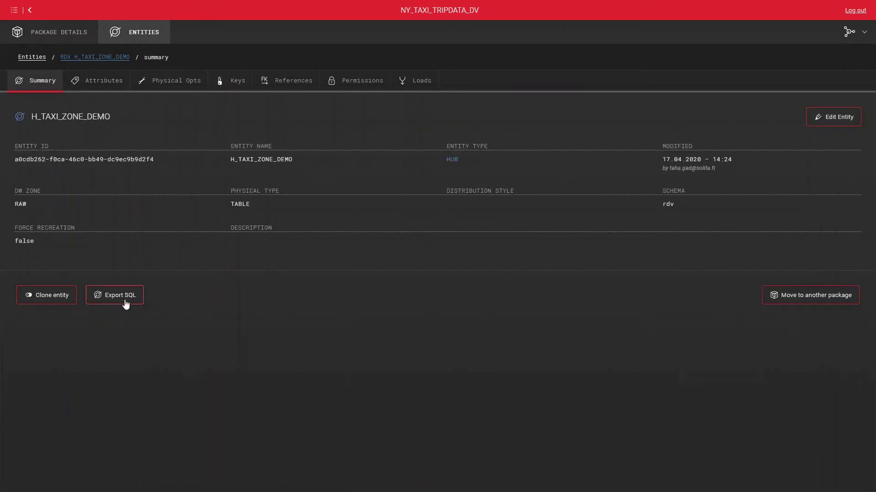
pyautogui.click(126, 303)
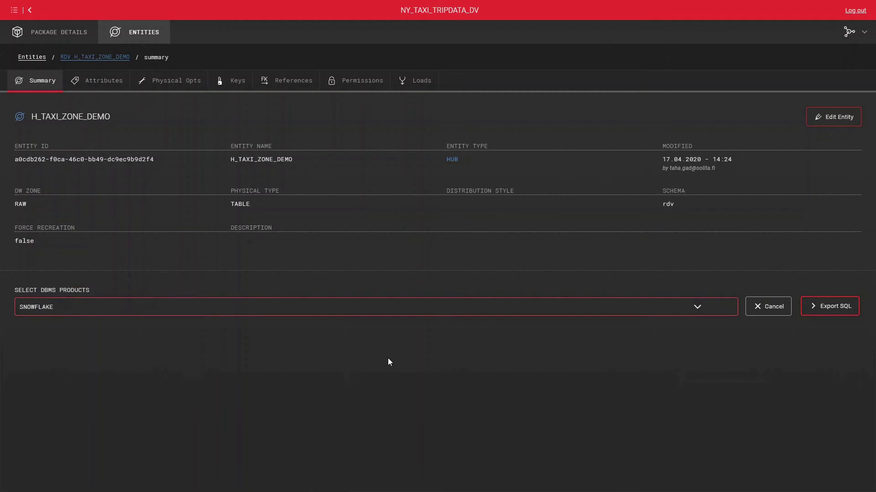
pyautogui.click(823, 303)
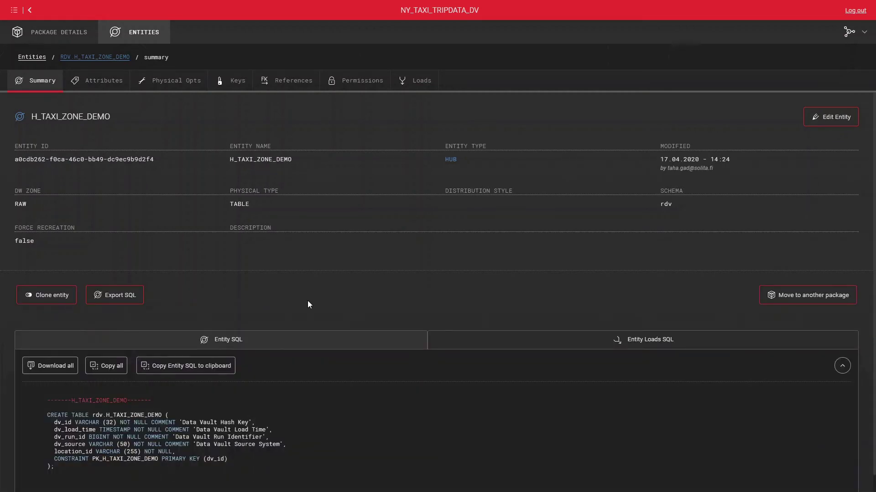
pyautogui.scroll(-1, 314, 310)
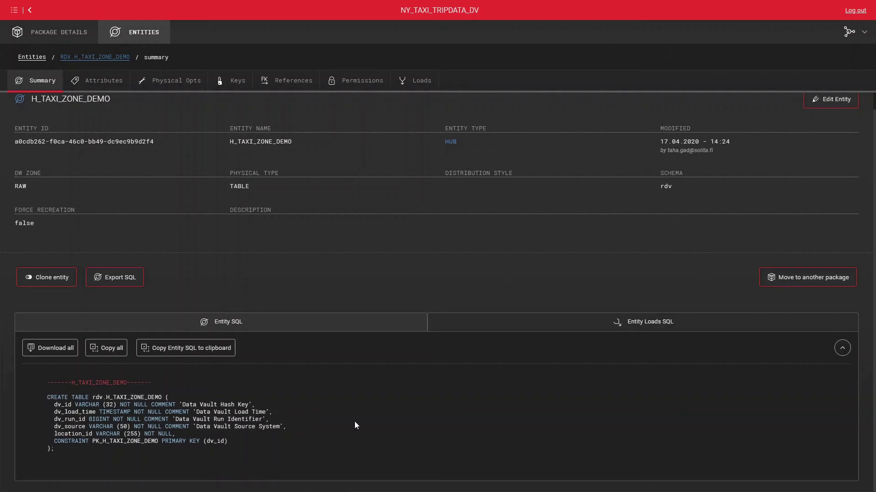
# - Examine the hub's generated load SQL, including the dv_id hash, the CURRENT_TIMESTAMP expression and the dv_id comparison in the WHERE clause
pyautogui.click(551, 329)
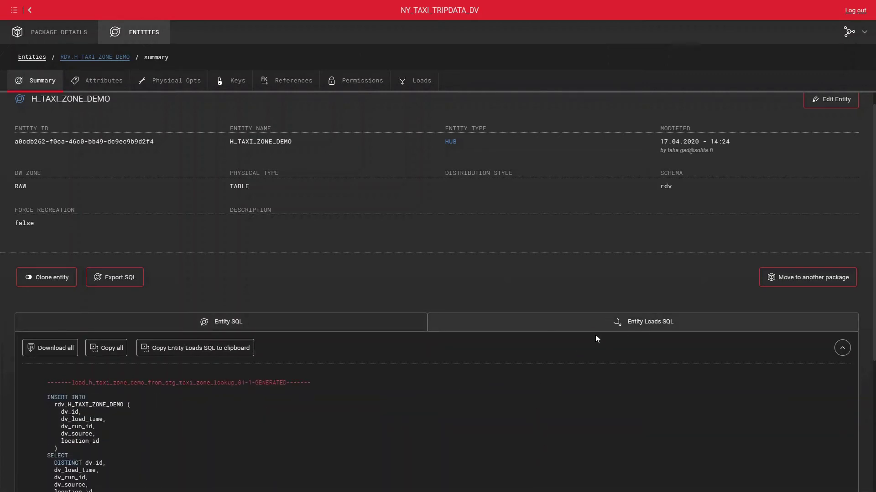
pyautogui.scroll(-5, 596, 337)
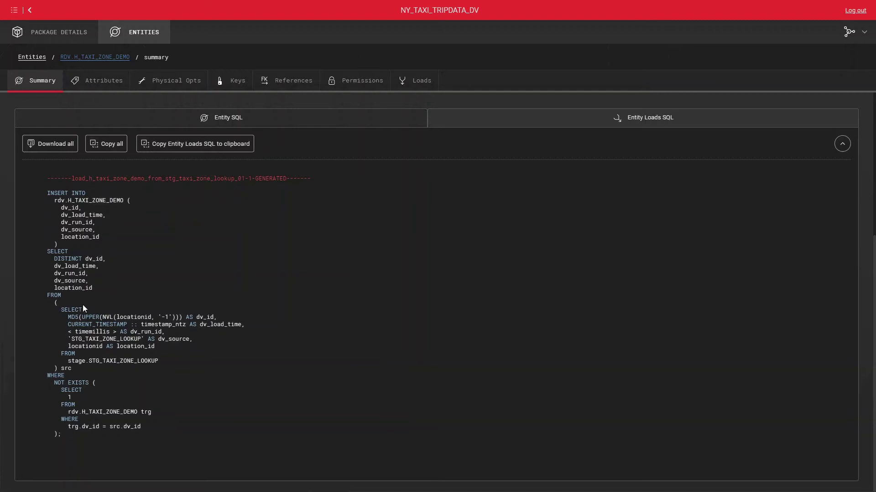
pyautogui.moveTo(67, 317); pyautogui.dragTo(221, 317)
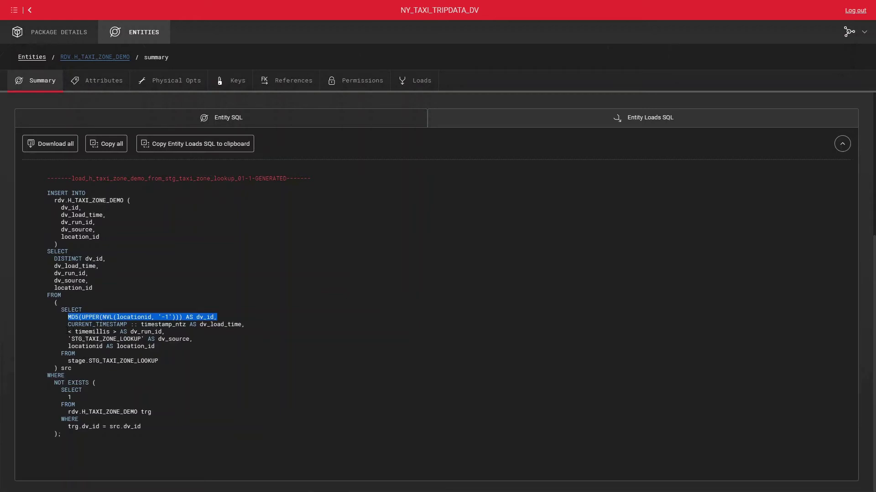
pyautogui.moveTo(176, 338); pyautogui.dragTo(172, 333)
pyautogui.doubleClick(97, 324)
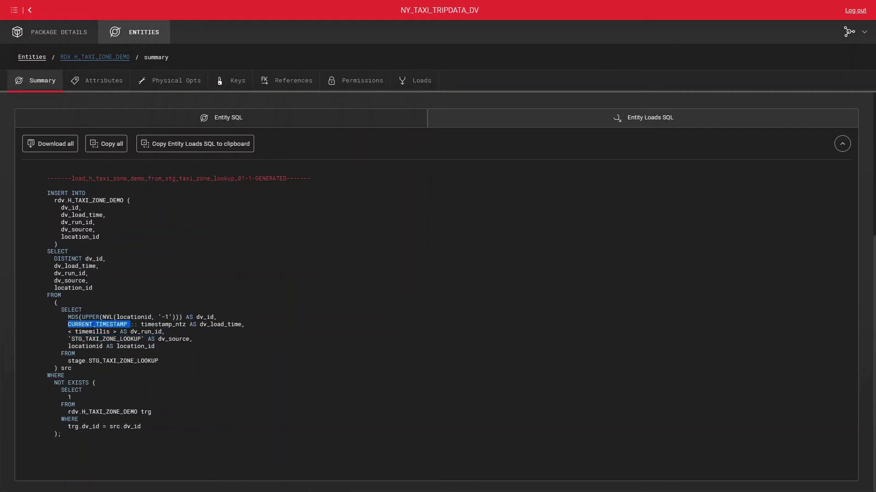
pyautogui.click(285, 390)
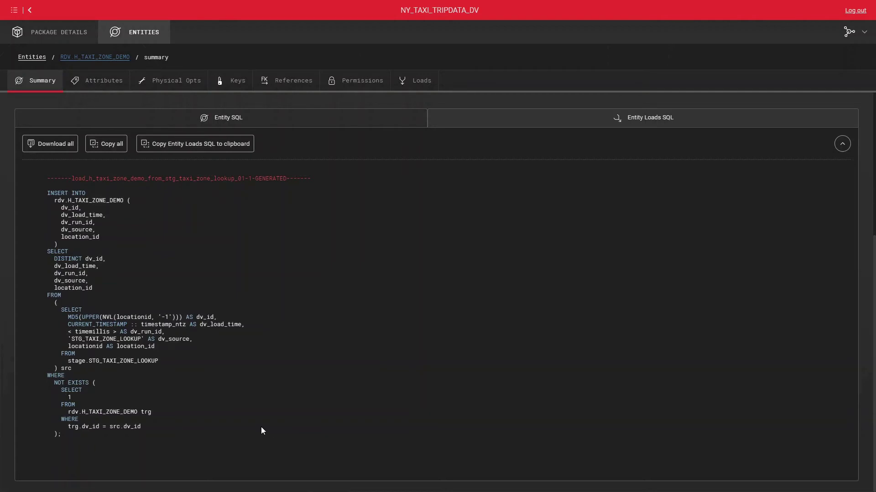
pyautogui.doubleClick(90, 426)
pyautogui.click(234, 419)
pyautogui.scroll(5, 234, 419)
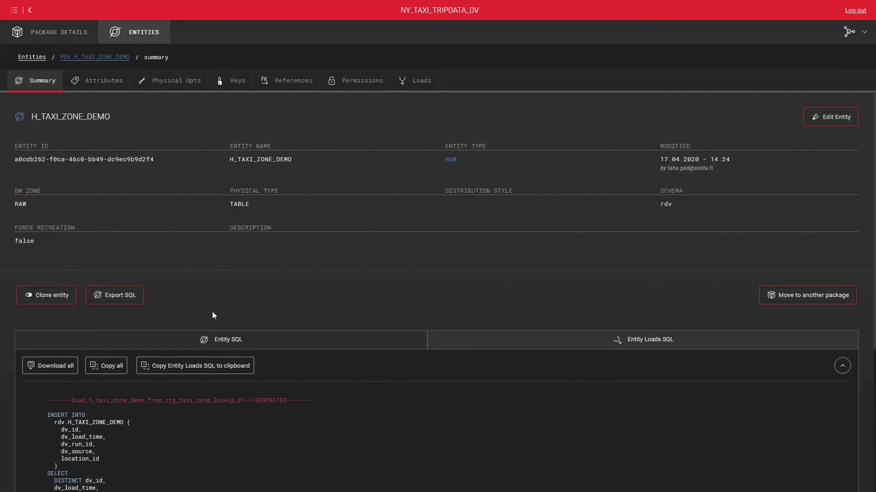
# - Search the package entities for "demo", open the satellite S_TAXI_ZONE_DEMO and check its attributes
pyautogui.click(41, 57)
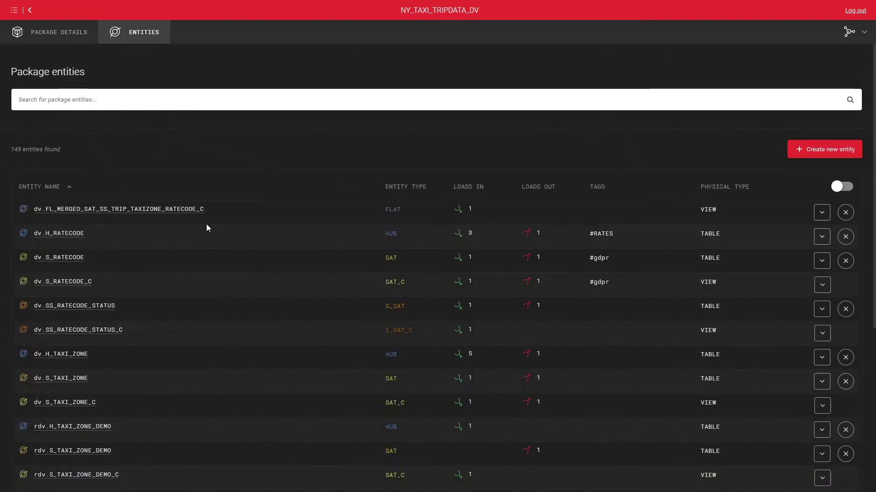
pyautogui.click(146, 100)
pyautogui.write('demo')
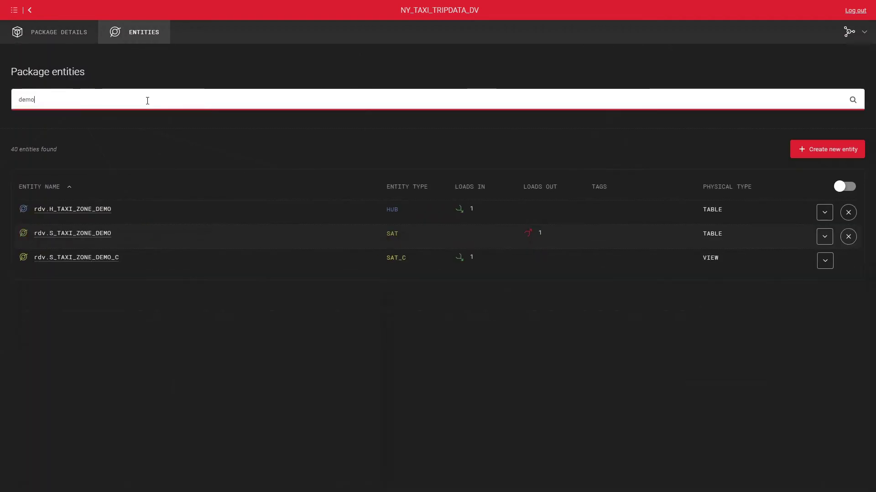
pyautogui.click(100, 234)
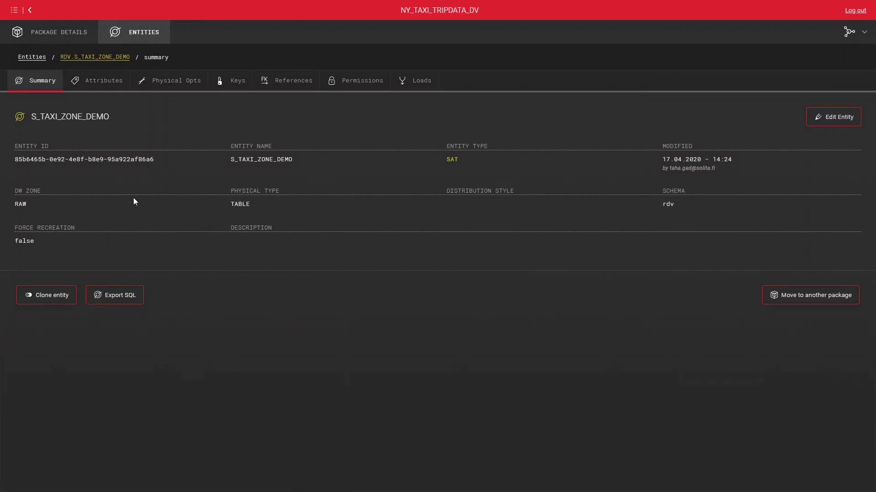
pyautogui.click(94, 84)
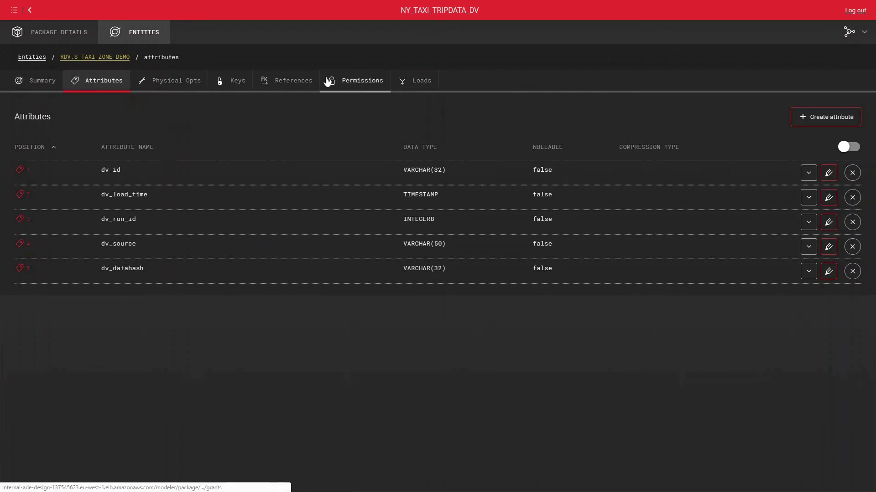
# - Start a new reference for the satellite with rdv.H_TAXI_ZONE_DEMO as the parent entity
pyautogui.click(279, 86)
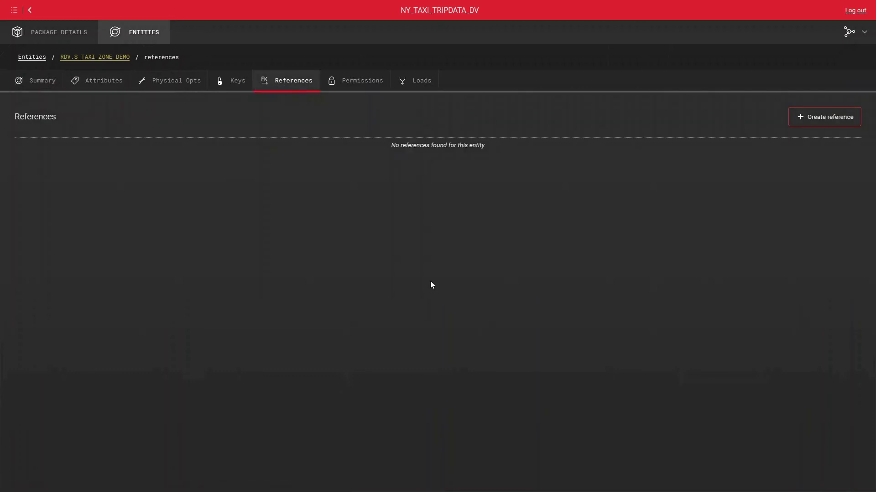
pyautogui.click(813, 117)
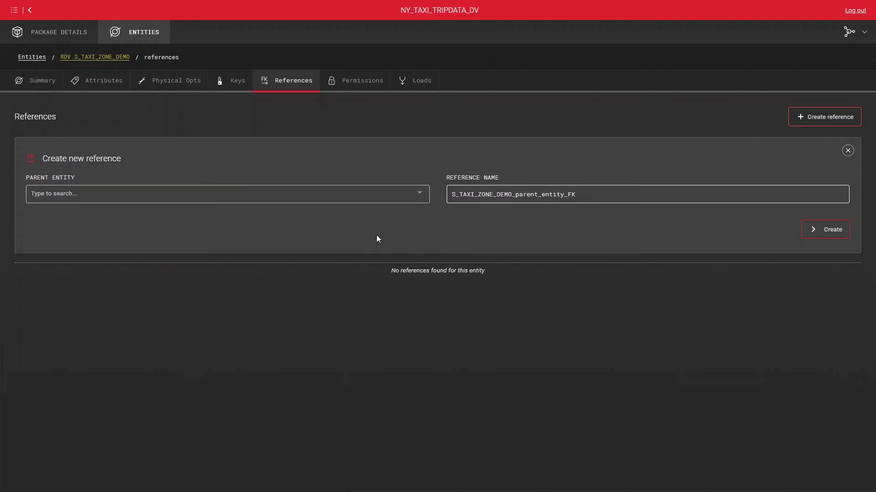
pyautogui.click(288, 194)
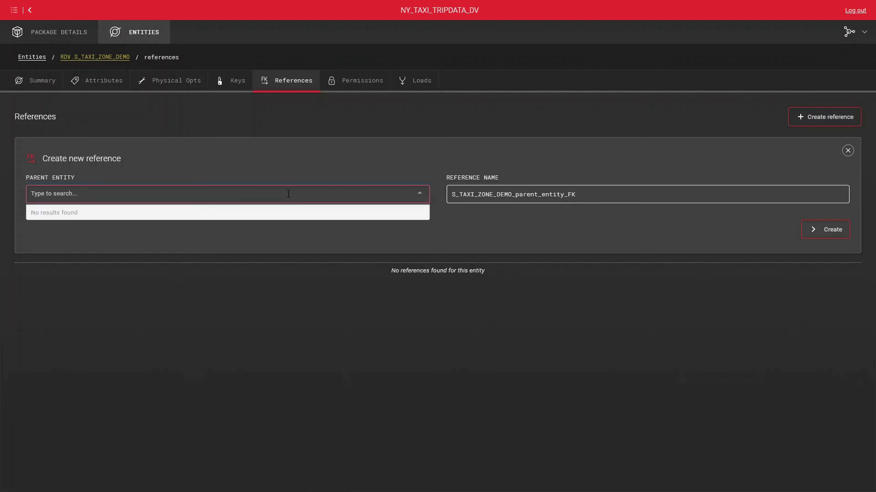
pyautogui.write('h_taxi_zone')
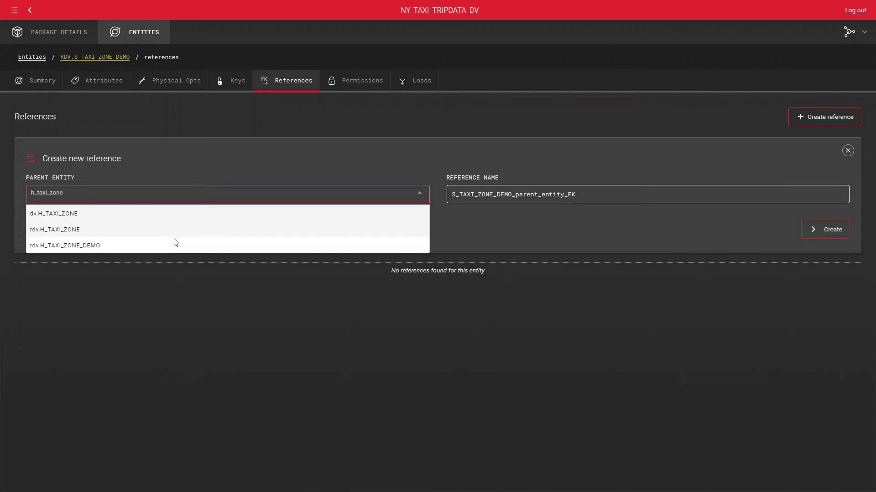
pyautogui.click(172, 245)
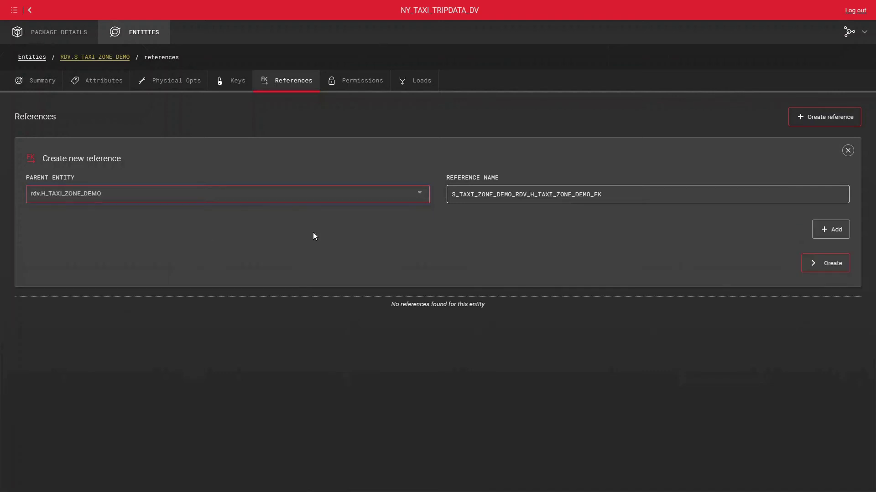
# - Pair parent attribute dv_id with child attribute dv_id and create the satellite's reference to the hub
pyautogui.click(827, 230)
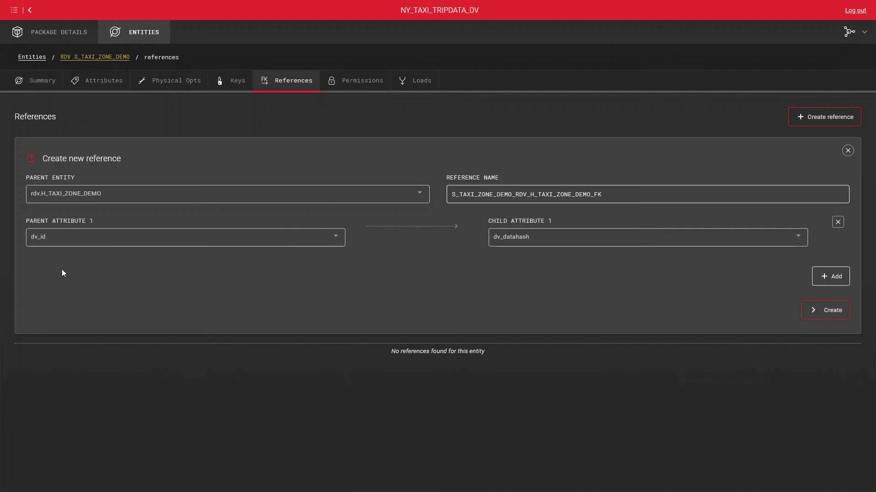
pyautogui.click(636, 239)
pyautogui.click(516, 276)
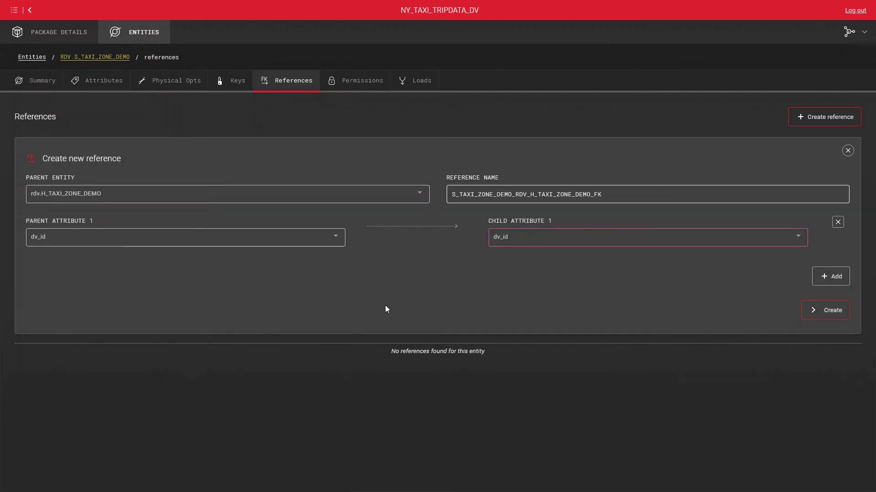
pyautogui.click(829, 312)
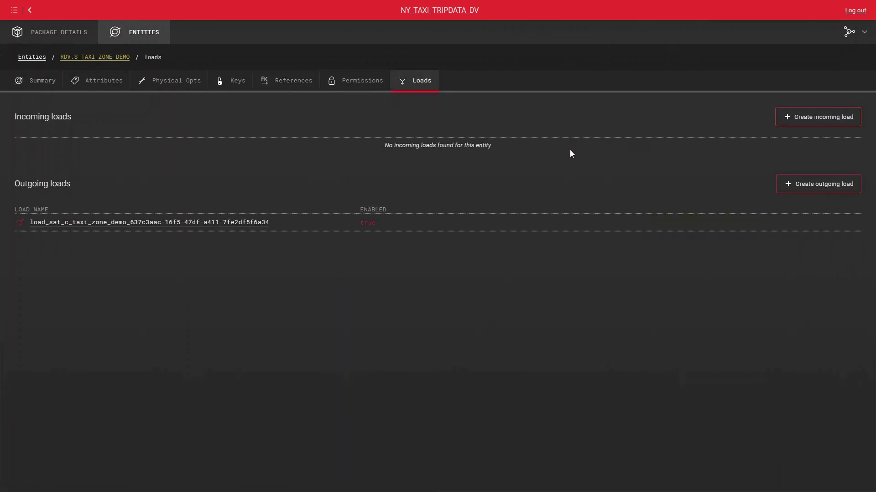
# - Create an incoming TRANSFORM_PERSIST load for the satellite named load_s_taxi_zone_demo_from_staging with scheduling NONE
pyautogui.click(831, 123)
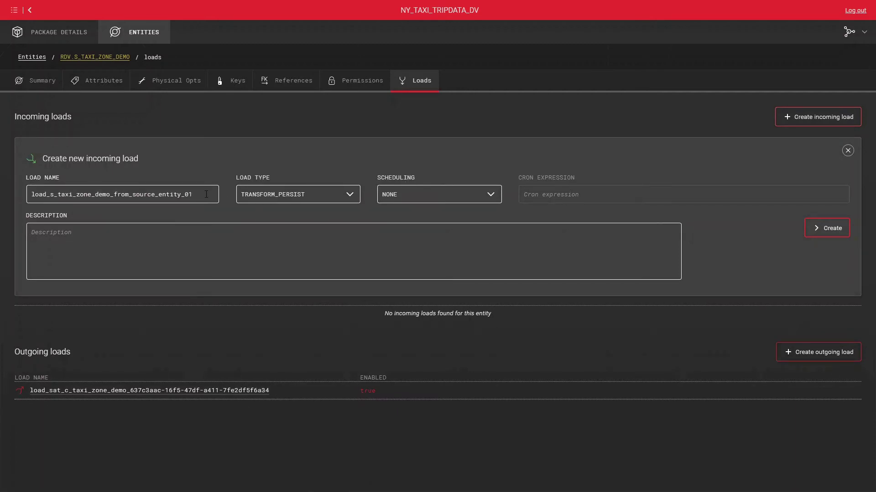
pyautogui.moveTo(206, 195); pyautogui.dragTo(136, 196)
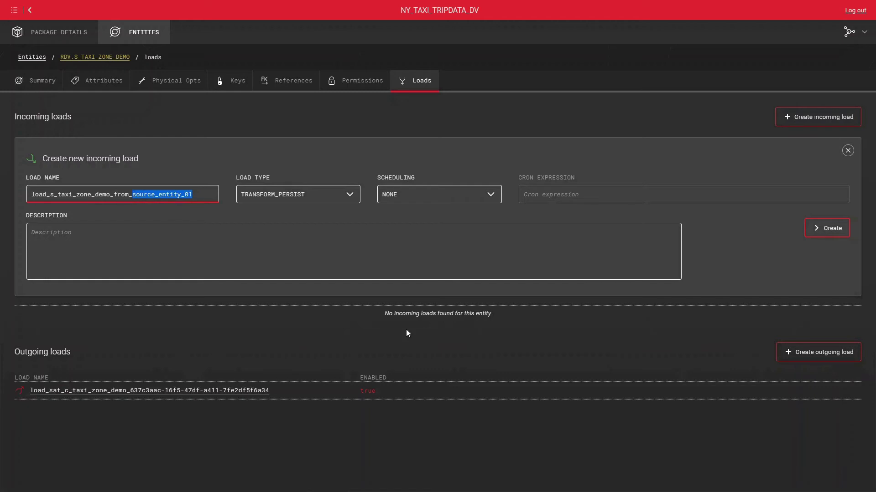
pyautogui.write('staging')
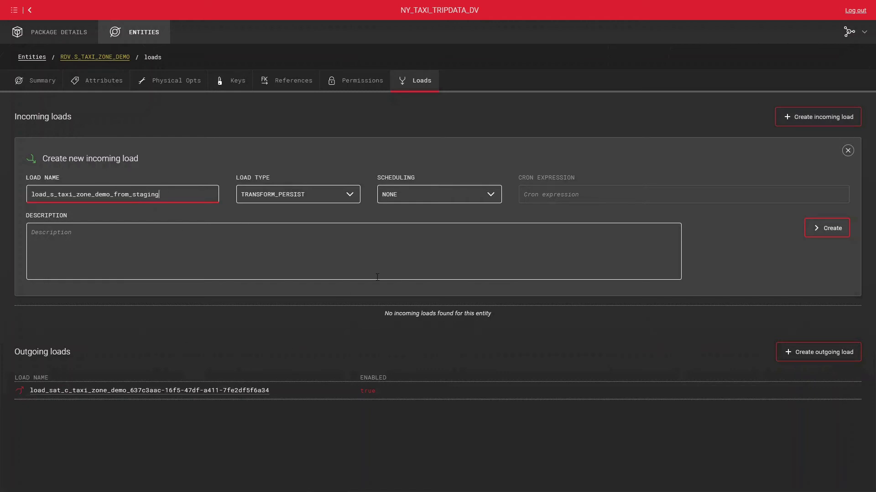
pyautogui.click(826, 232)
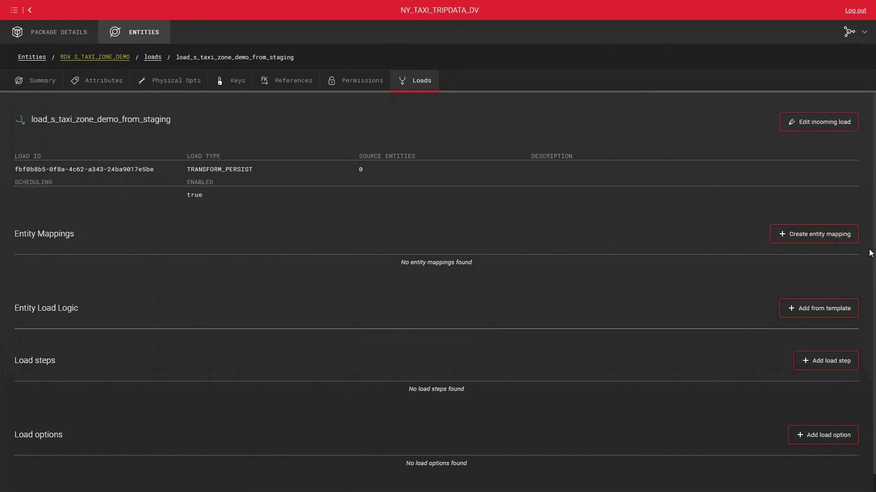
# - Create an entity mapping for the satellite's load with stage.STG_TAXI_ZONE_LOOKUP as the source and display its source attributes
pyautogui.click(838, 244)
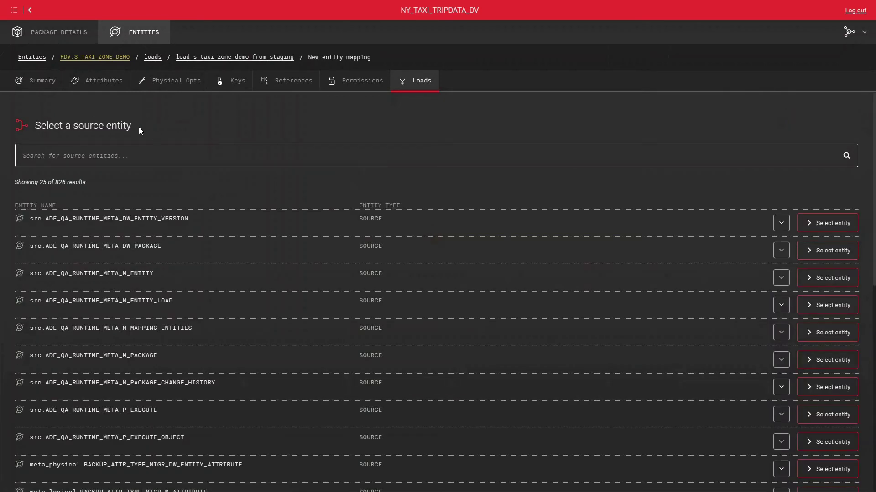
pyautogui.click(167, 153)
pyautogui.write('stg')
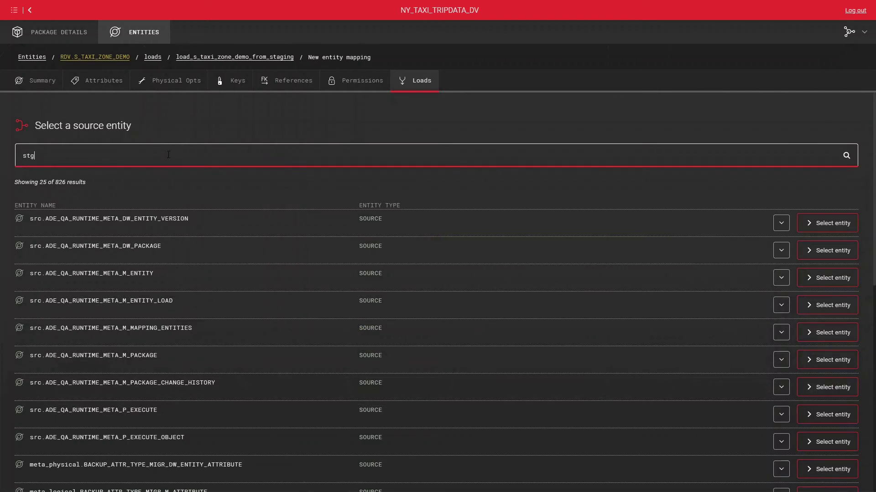
pyautogui.write('_l')
pyautogui.write('taxi_zone')
pyautogui.click(818, 223)
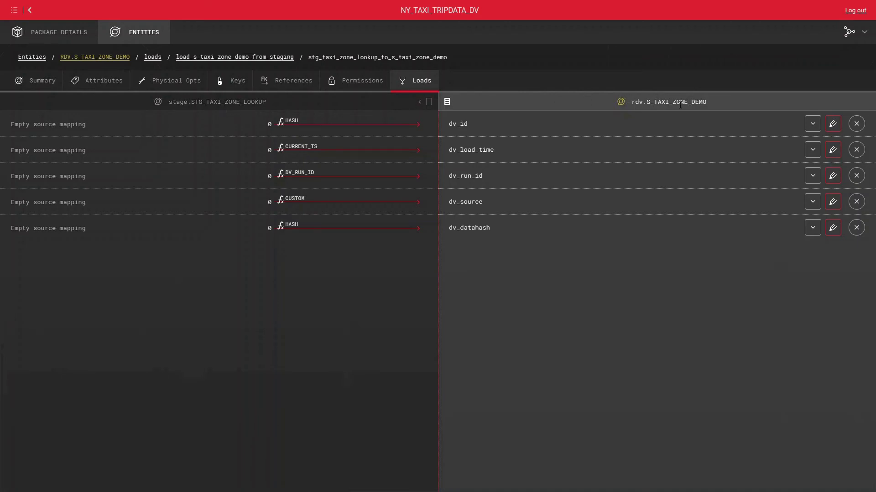
pyautogui.click(367, 104)
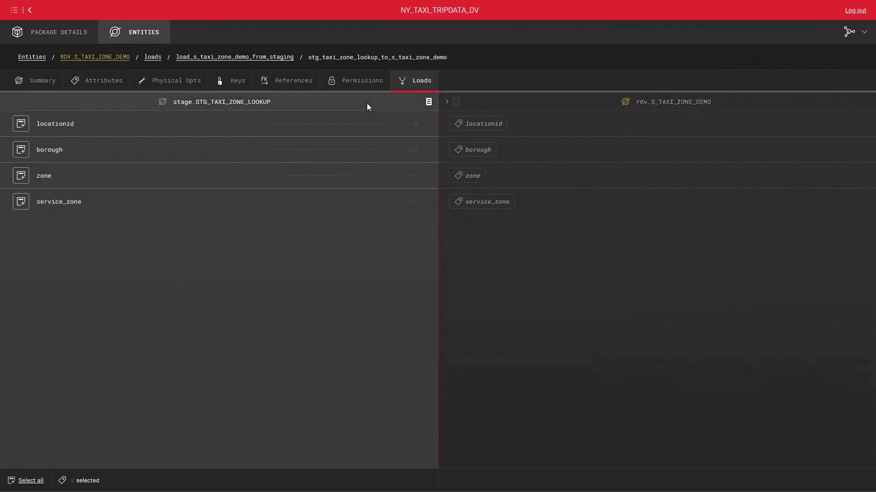
# - Map the source attributes borough, zone and service_zone by name to the satellite rdv.S_TAXI_ZONE_DEMO
pyautogui.click(21, 152)
pyautogui.click(22, 180)
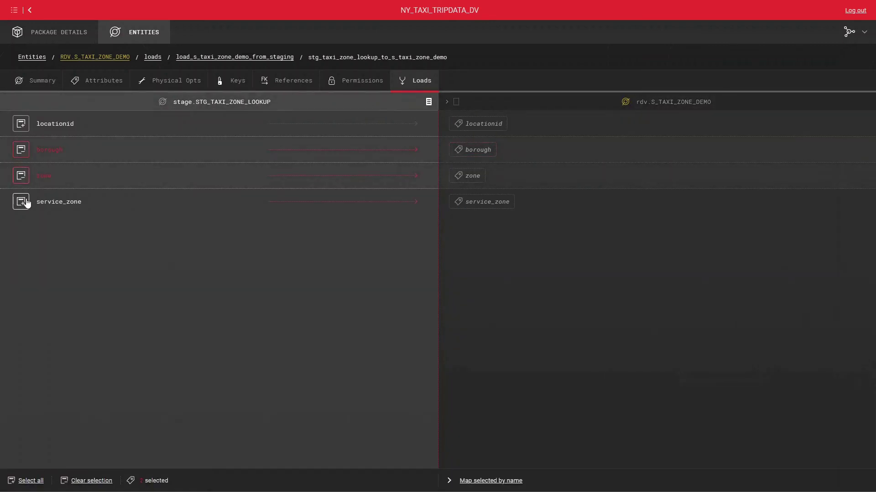
pyautogui.click(21, 202)
pyautogui.click(493, 484)
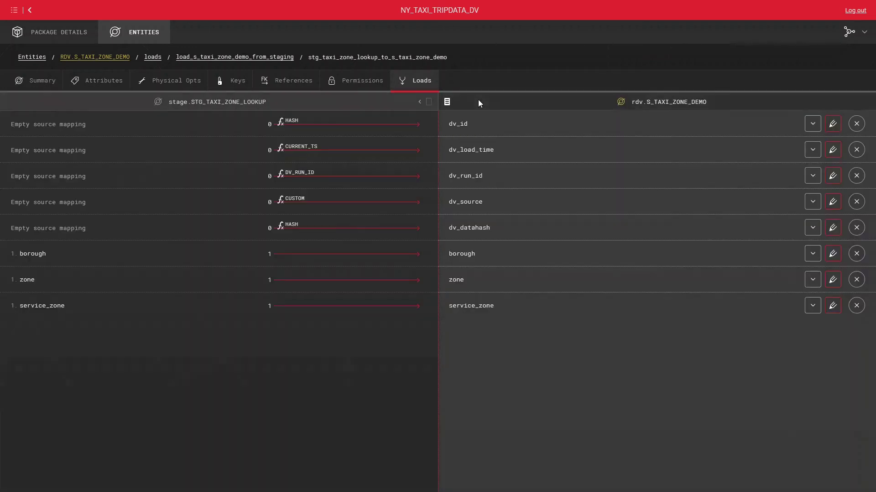
pyautogui.click(477, 100)
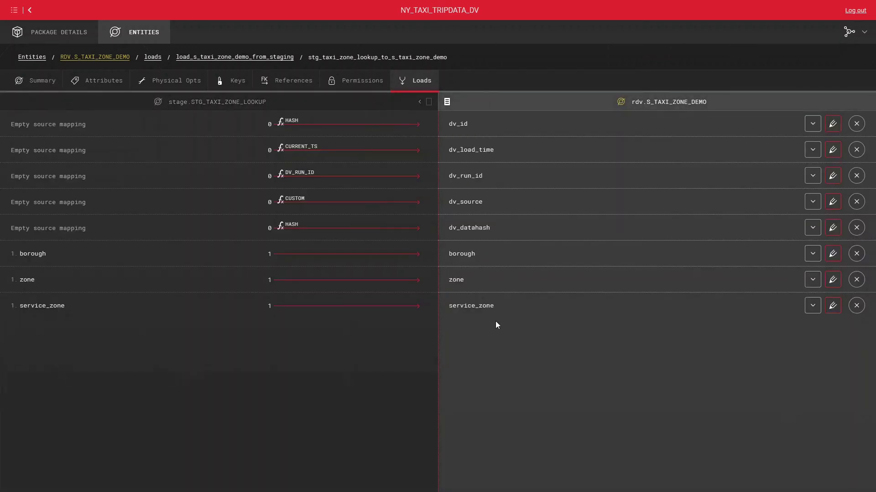
# - Review the satellite's attribute list and the source side of the mapping stg_taxi_zone_lookup_to_s_taxi_zone_demo
pyautogui.click(101, 82)
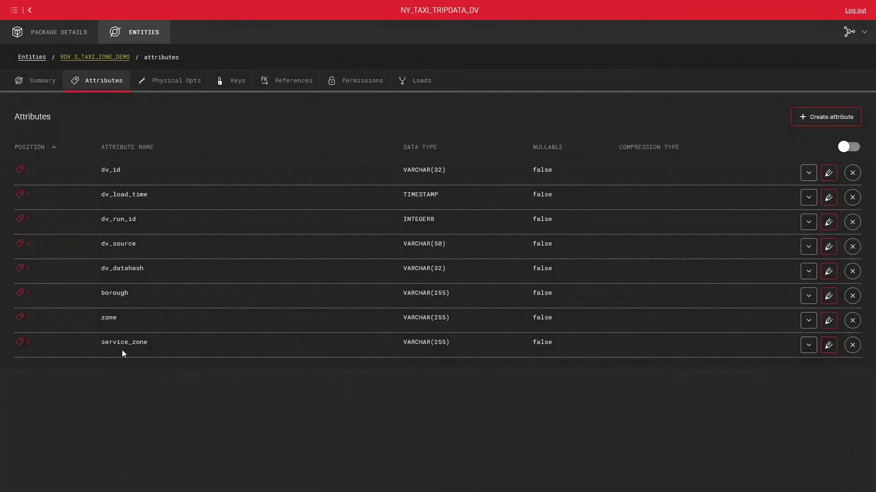
pyautogui.click(415, 80)
pyautogui.click(129, 158)
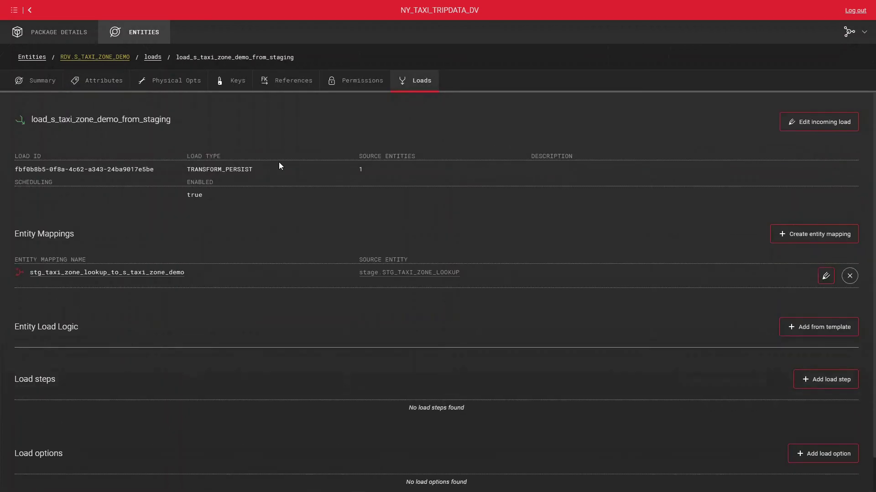
pyautogui.click(137, 276)
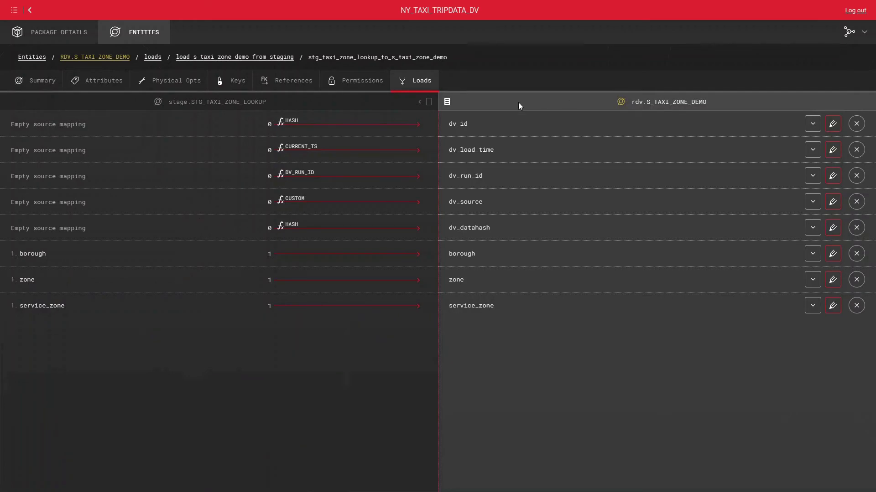
pyautogui.click(327, 99)
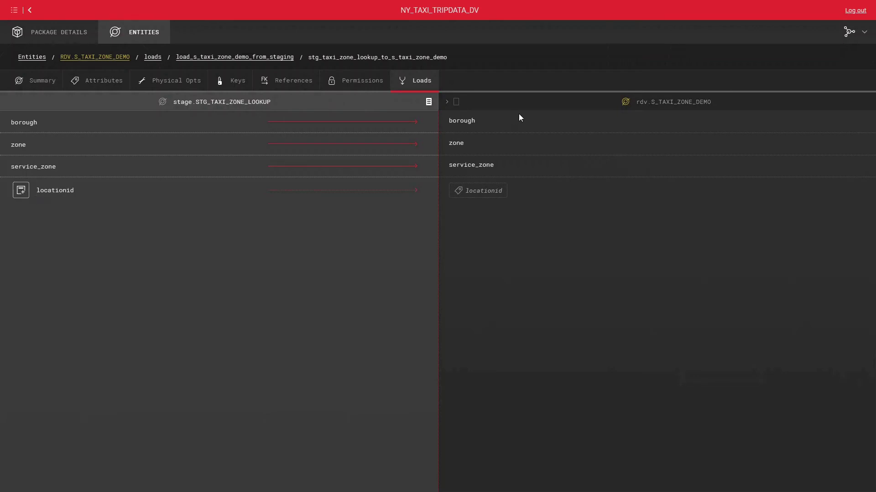
# - Edit the mapping of target attribute dv_id and fill in its source attribute by copying from the reference
pyautogui.click(535, 101)
pyautogui.click(833, 124)
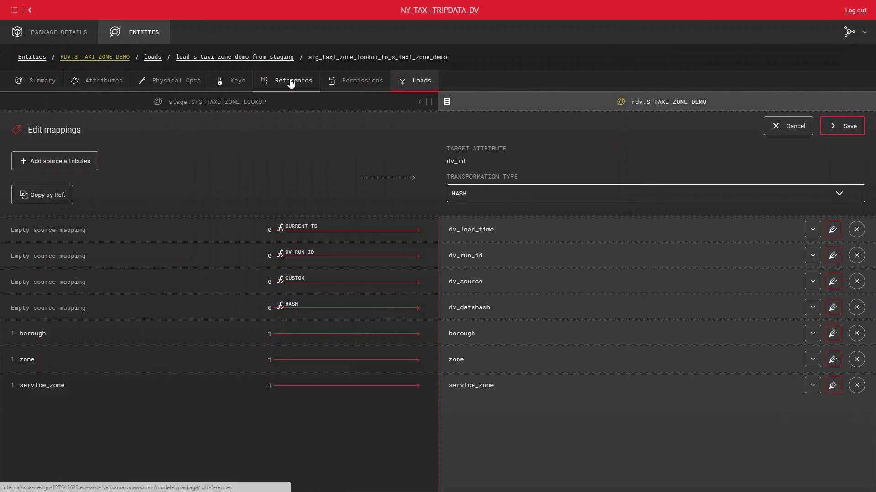
pyautogui.click(40, 199)
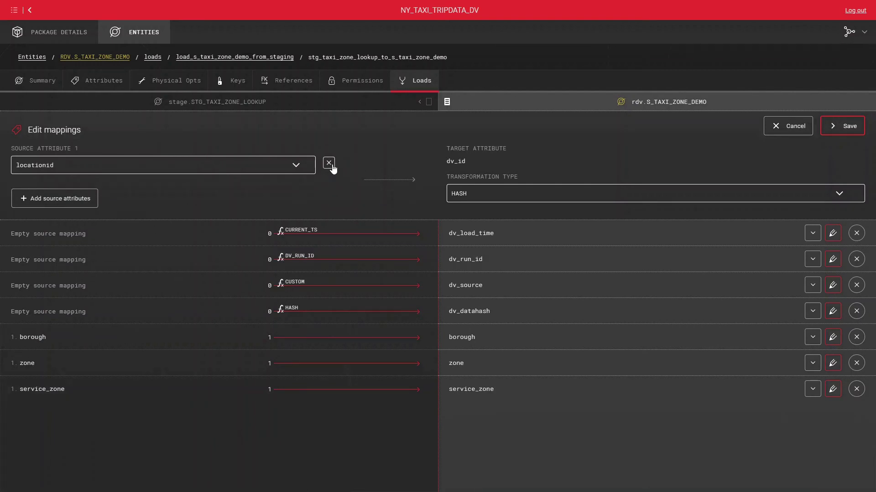
# - Try adding borough and zone as further source attributes of dv_id and remove both again
pyautogui.click(51, 203)
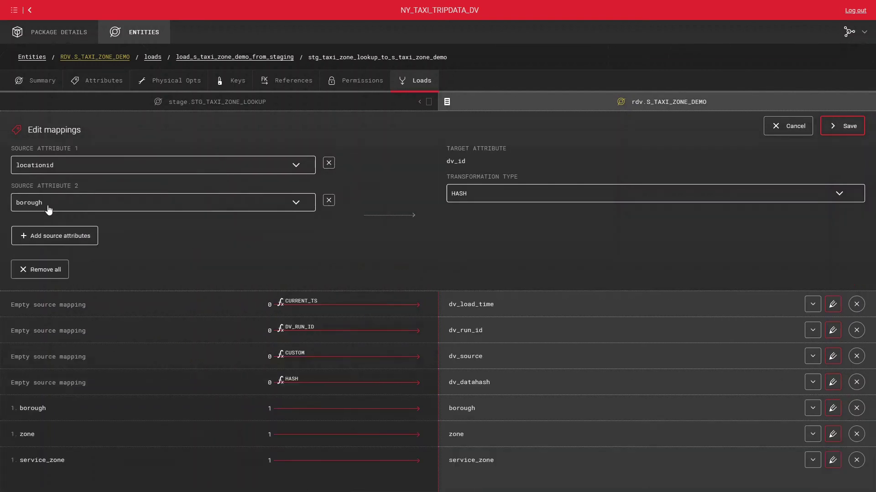
pyautogui.click(48, 236)
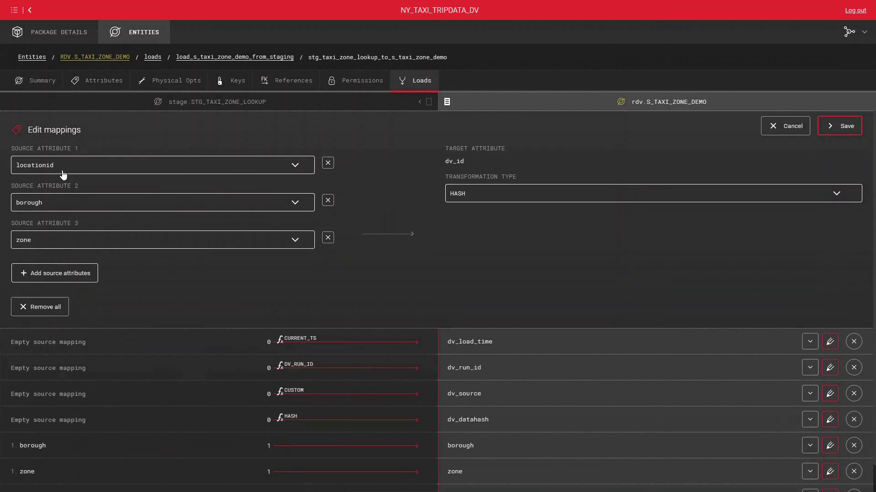
pyautogui.click(328, 237)
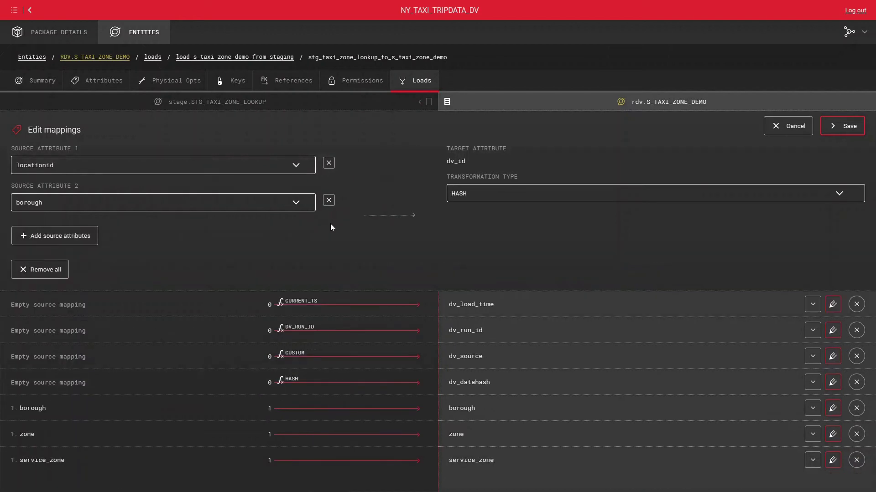
pyautogui.click(328, 201)
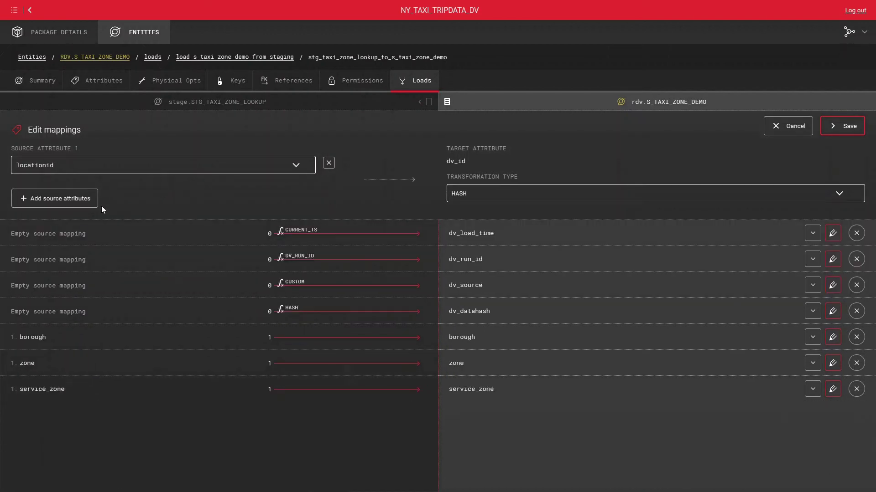
# - Clear dv_id's source attribute, copy locationid from the reference again and save the HASH mapping
pyautogui.click(329, 163)
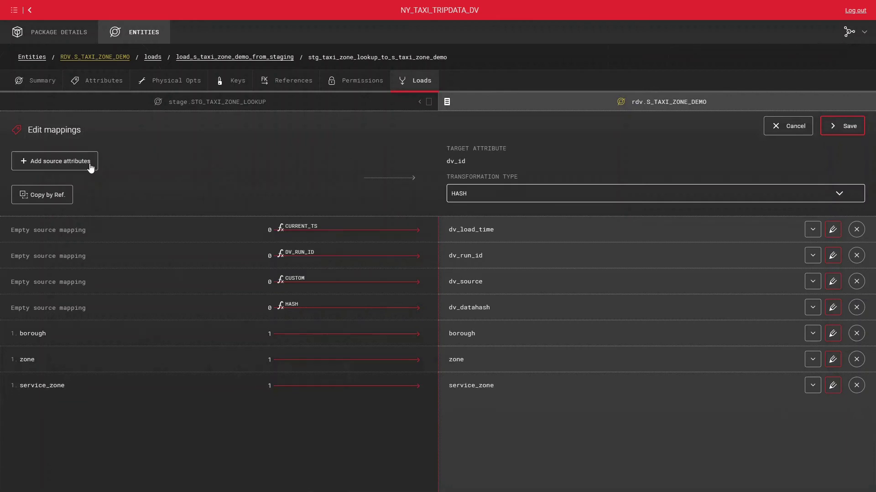
pyautogui.click(39, 162)
pyautogui.click(163, 169)
pyautogui.click(162, 170)
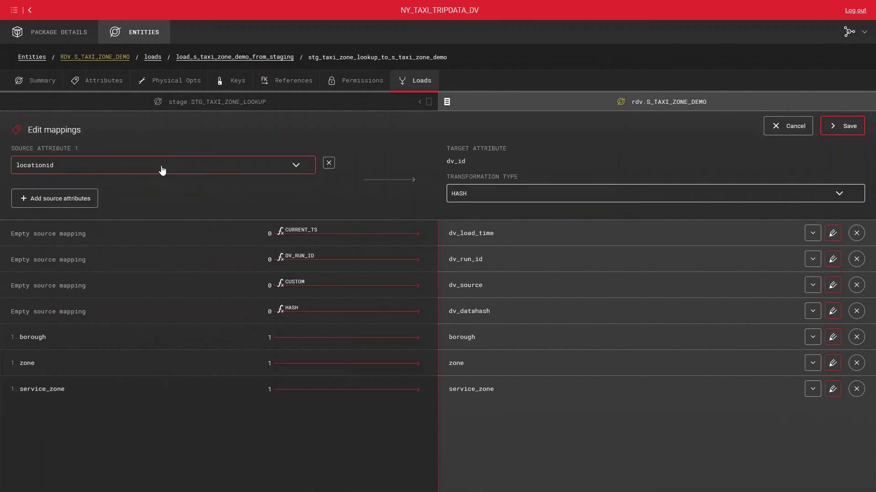
pyautogui.click(328, 163)
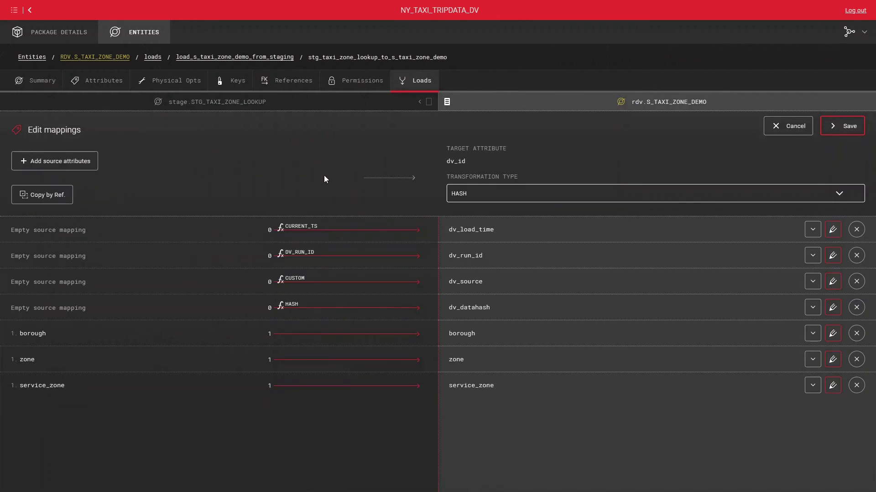
pyautogui.click(52, 197)
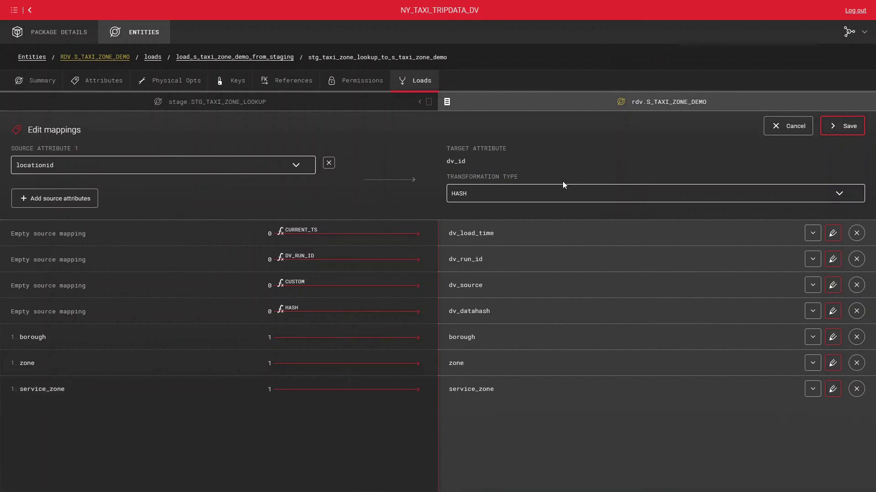
pyautogui.click(849, 128)
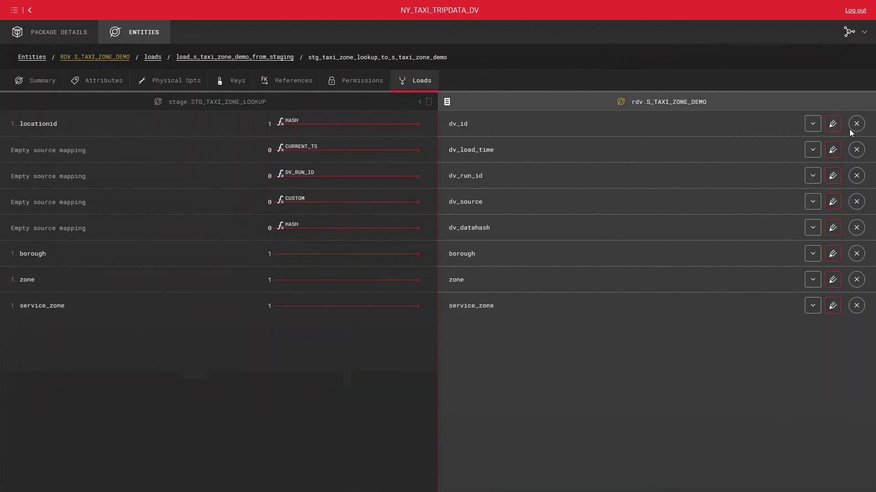
pyautogui.click(812, 152)
pyautogui.click(812, 153)
pyautogui.click(811, 177)
pyautogui.click(812, 179)
# - Copy the source entity's name into dv_source's CUSTOM transformation formula as 'STG_TAXI_ZONE_LOOKUP' and save the mapping
pyautogui.moveTo(267, 102); pyautogui.dragTo(194, 104)
pyautogui.hotkey('ctrl', 'c')
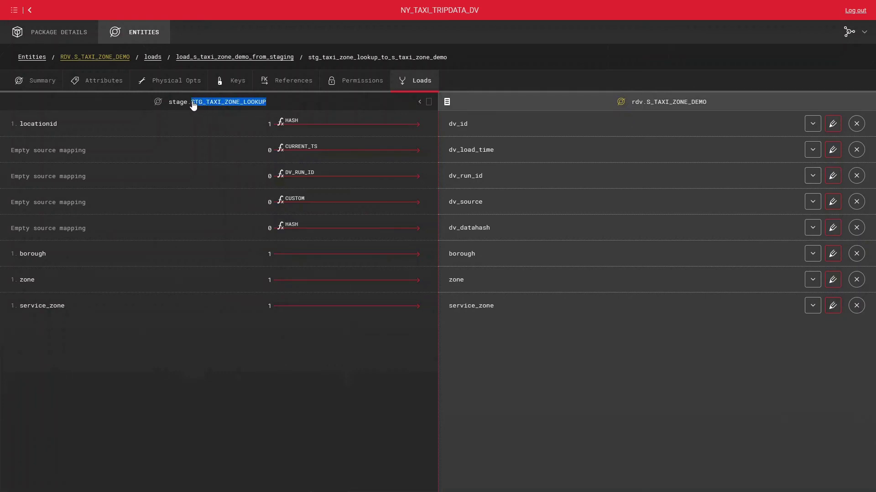
pyautogui.click(419, 102)
pyautogui.click(557, 103)
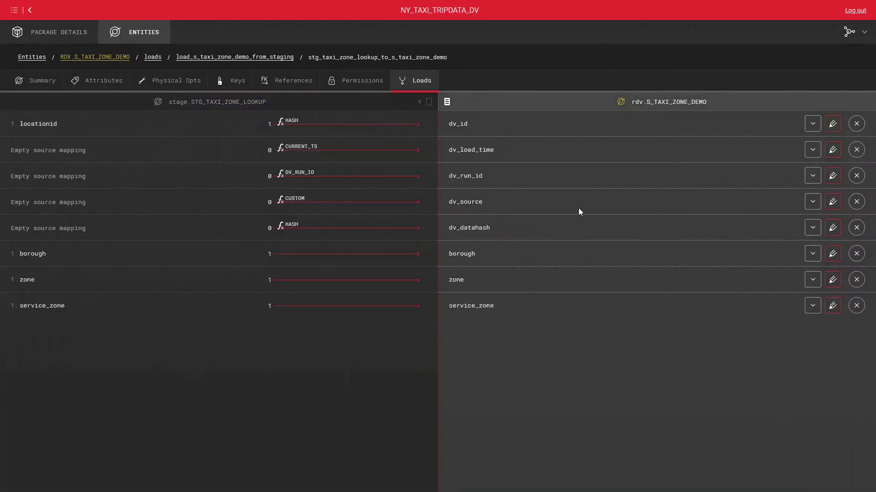
pyautogui.click(832, 202)
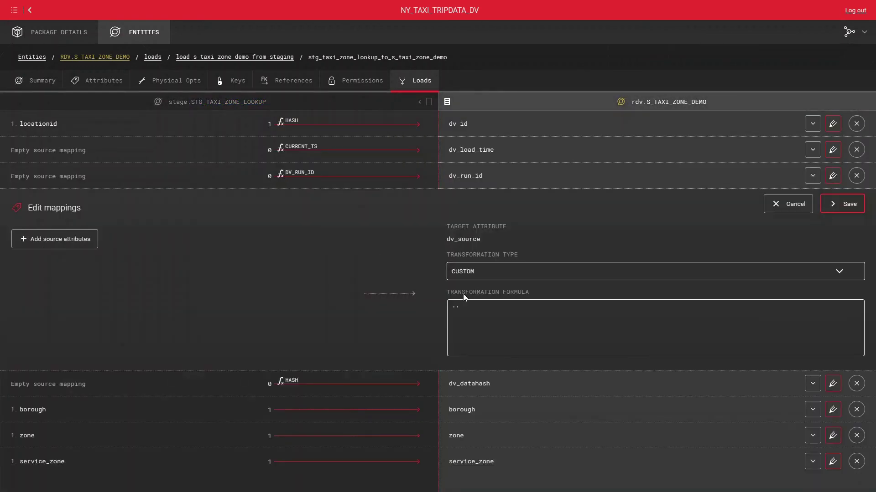
pyautogui.hotkey('ctrl', 'v')
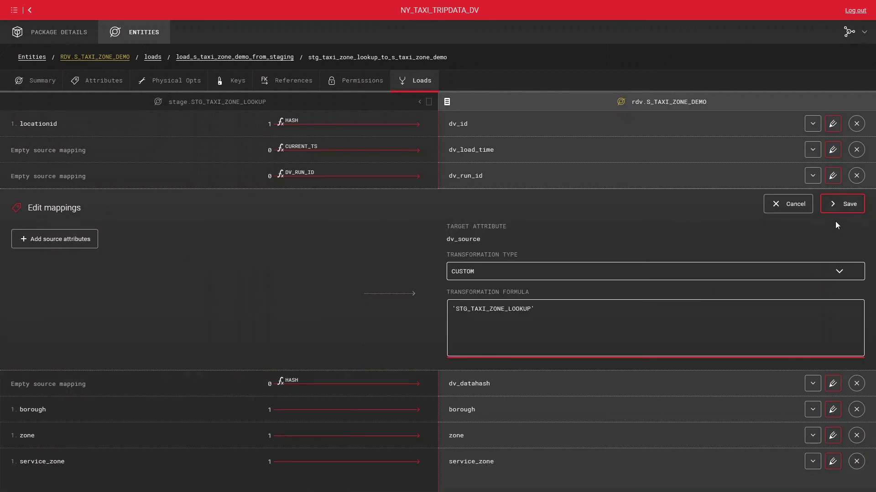
pyautogui.click(842, 205)
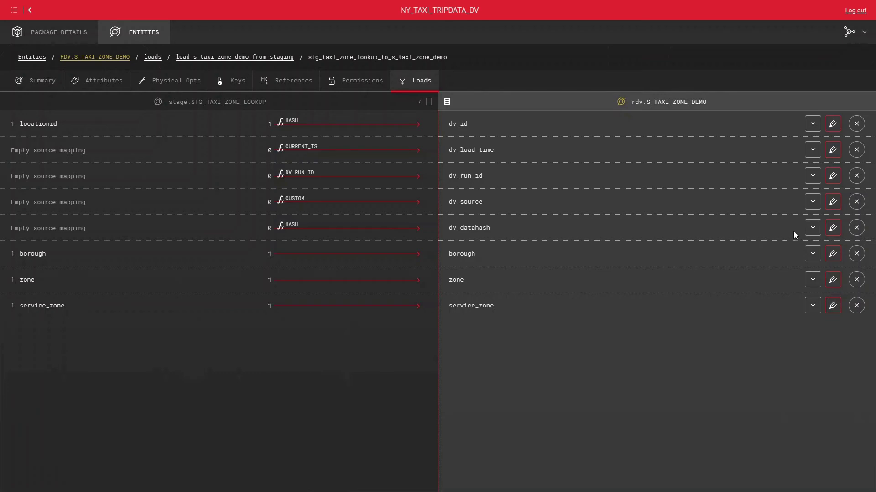
# - Map all already mapped source attributes, locationid, borough, zone and service_zone, to dv_datahash with the HASH transformation and save
pyautogui.click(833, 228)
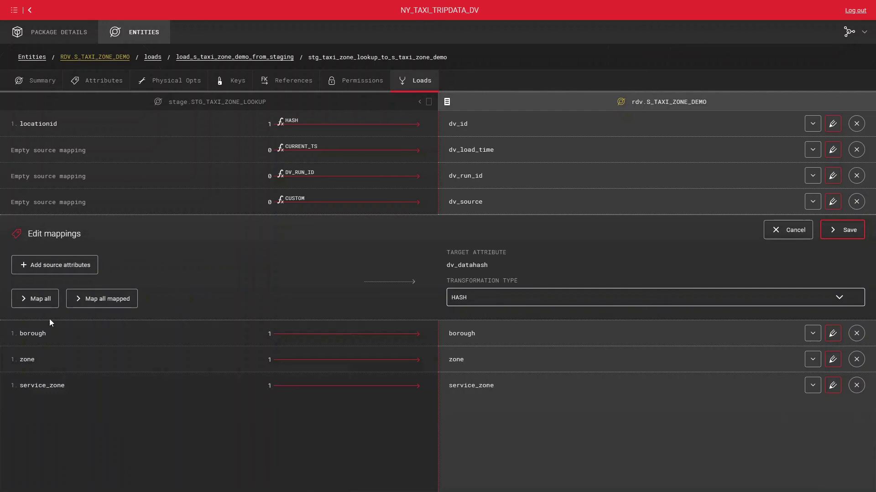
pyautogui.click(101, 307)
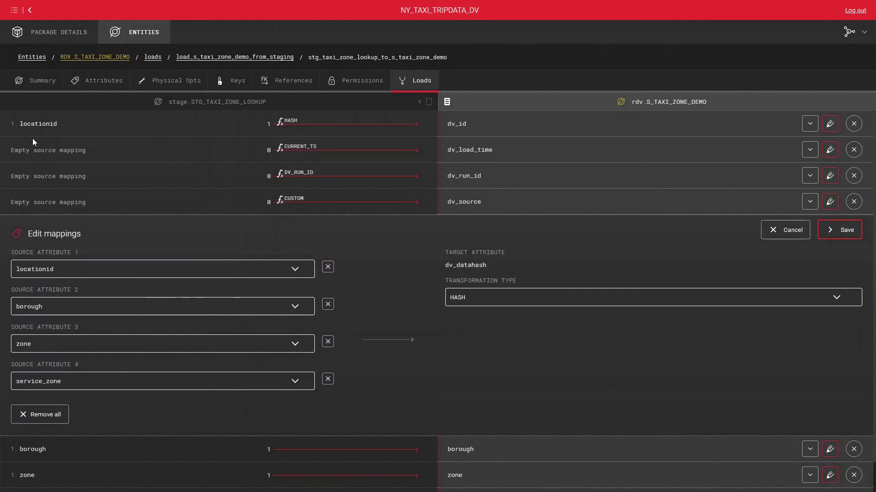
pyautogui.scroll(-1, 61, 405)
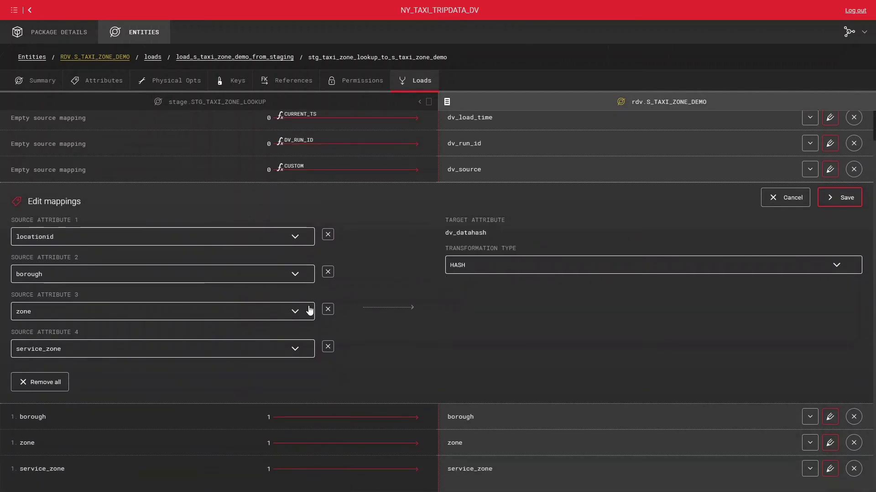
pyautogui.scroll(1, 426, 347)
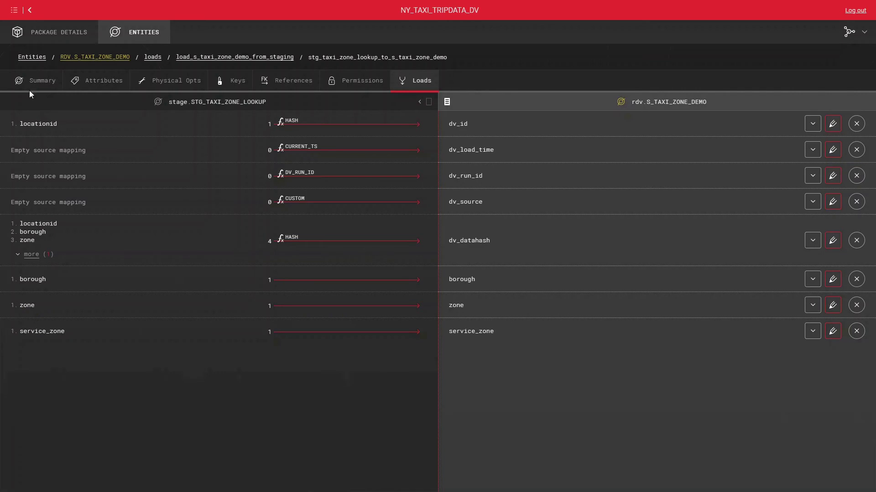
# - Export the satellite's SQL for the SNOWFLAKE database product and view its table creation statement
pyautogui.click(36, 81)
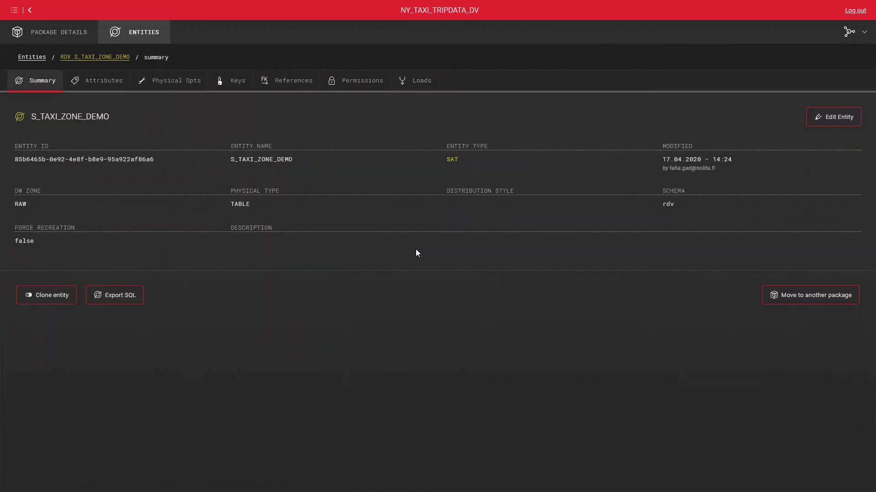
pyautogui.click(121, 296)
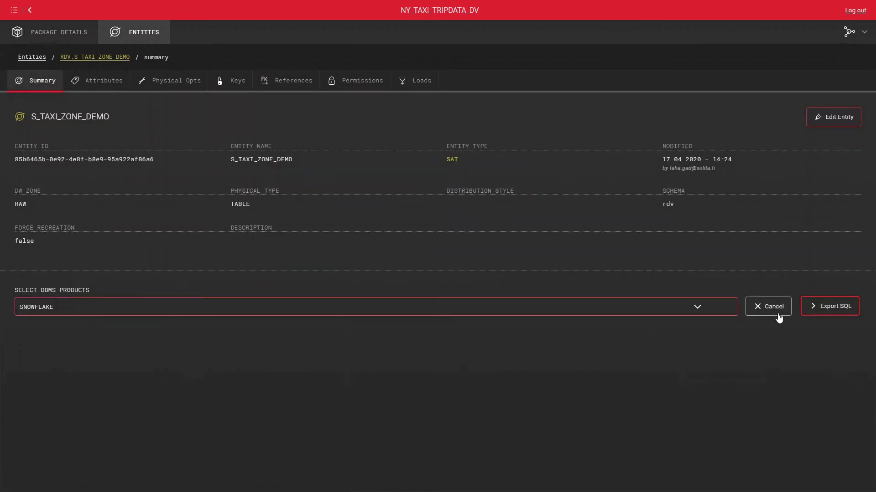
pyautogui.click(830, 306)
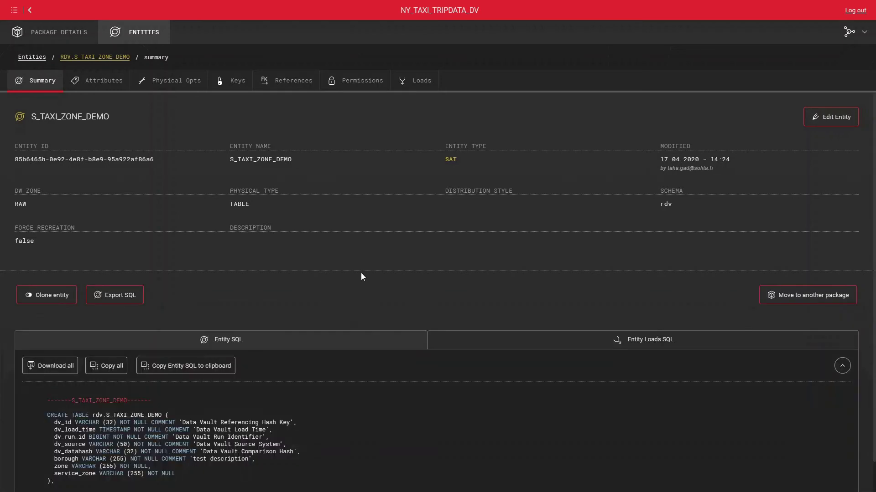
pyautogui.scroll(-1, 413, 319)
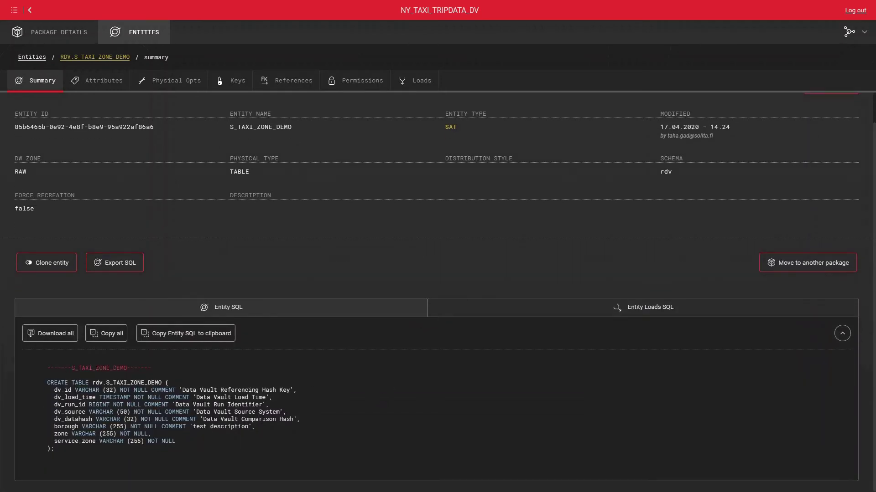
# - Examine the satellite's generated load SQL and highlight the MD5 expression that produces dv_datahash
pyautogui.click(599, 320)
pyautogui.scroll(-5, 422, 364)
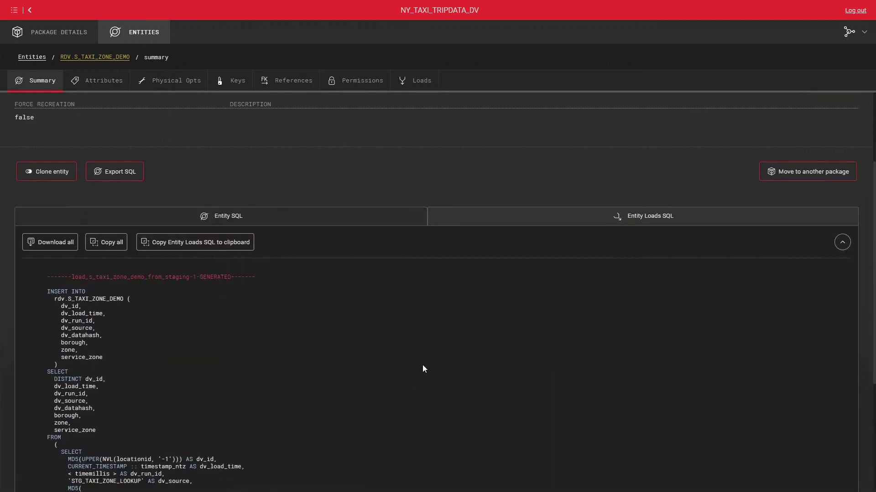
pyautogui.scroll(4, 437, 349)
pyautogui.scroll(-3, 166, 309)
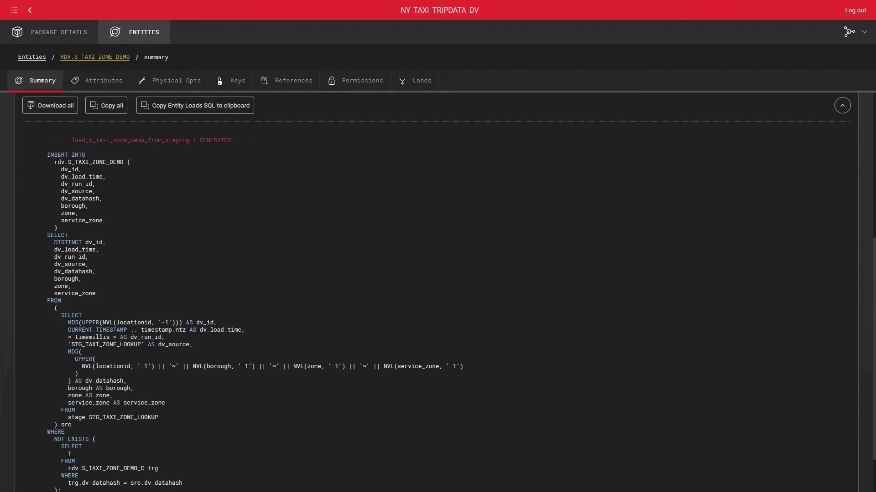
pyautogui.scroll(-1, 77, 184)
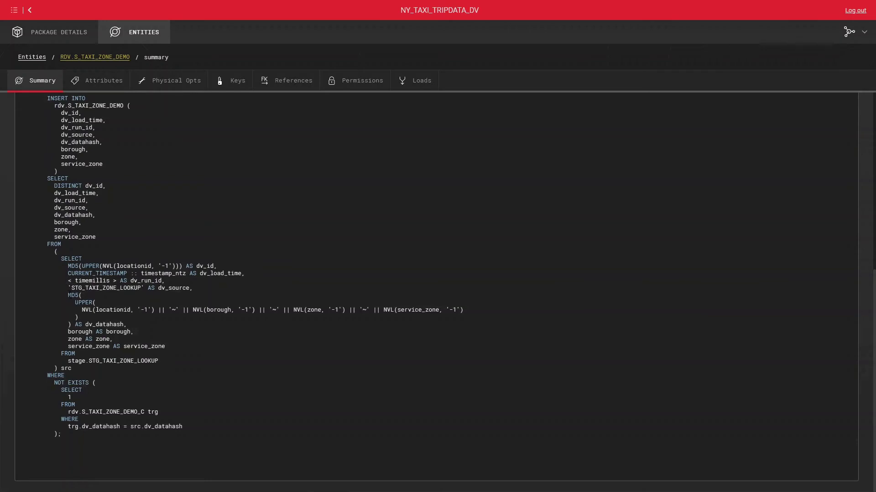
pyautogui.moveTo(68, 295); pyautogui.dragTo(71, 324)
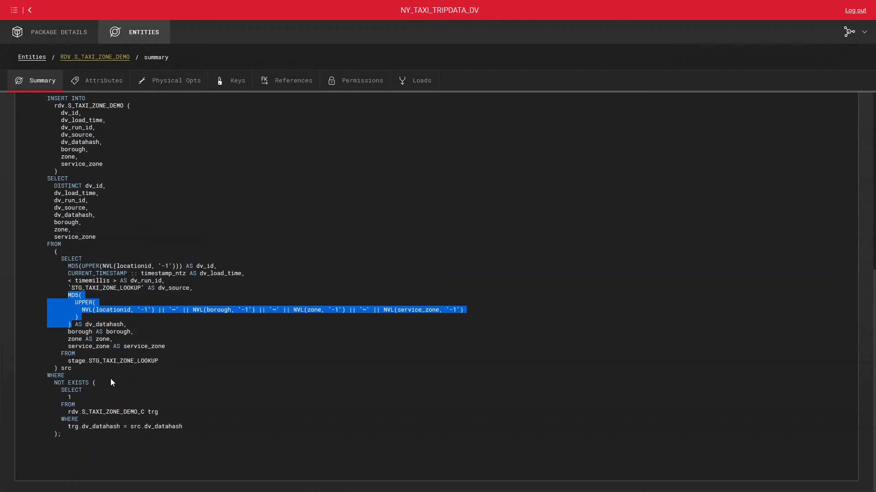
# - Highlight the WHERE NOT EXISTS clause in the satellite's load SQL and the S_TAXI_ZONE_DEMO_C view it queries
pyautogui.click(155, 386)
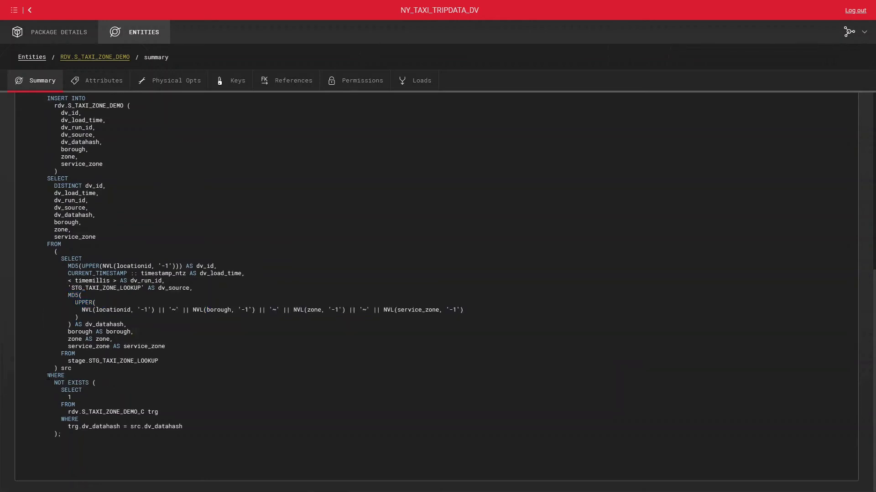
pyautogui.keyDown('shift'); pyautogui.click(81, 391); pyautogui.keyUp('shift')
pyautogui.click(56, 443)
pyautogui.moveTo(62, 435); pyautogui.dragTo(48, 376)
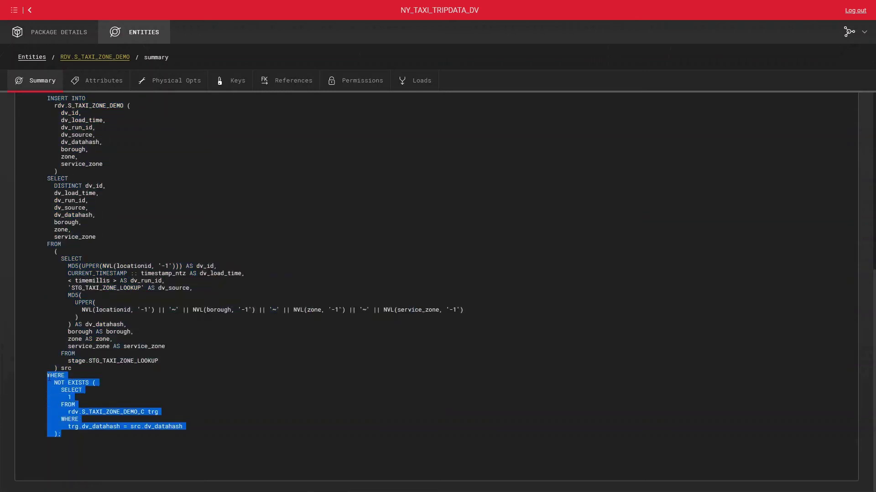
pyautogui.click(157, 421)
pyautogui.moveTo(144, 411); pyautogui.dragTo(83, 412)
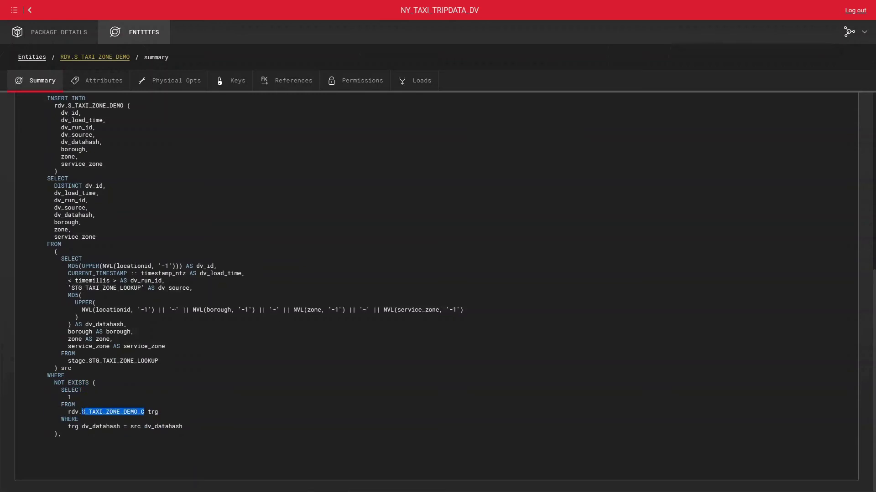
pyautogui.click(293, 425)
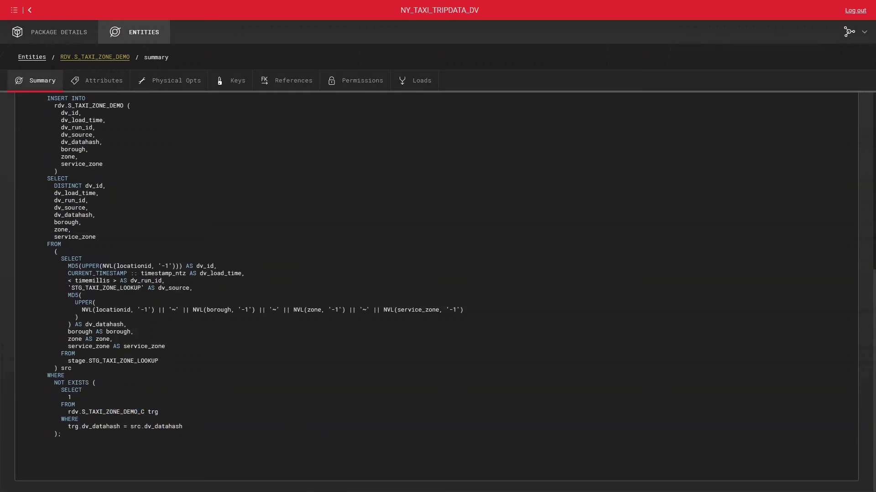
# - Search the package entities for "demo" and open the current satellite view rdv.S_TAXI_ZONE_DEMO_C
pyautogui.click(32, 57)
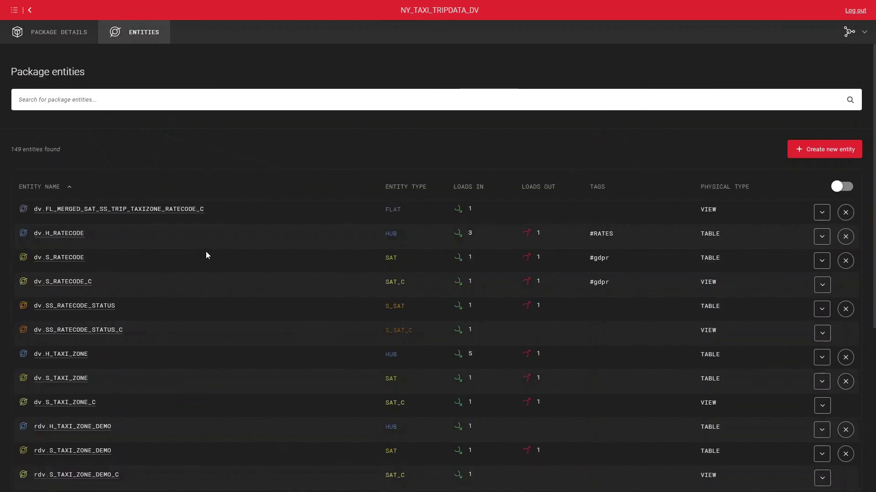
pyautogui.click(139, 97)
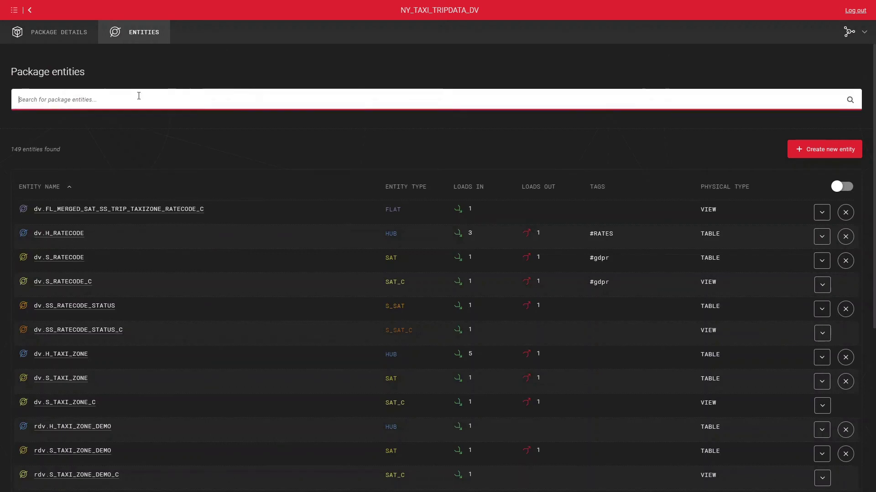
pyautogui.write('demo')
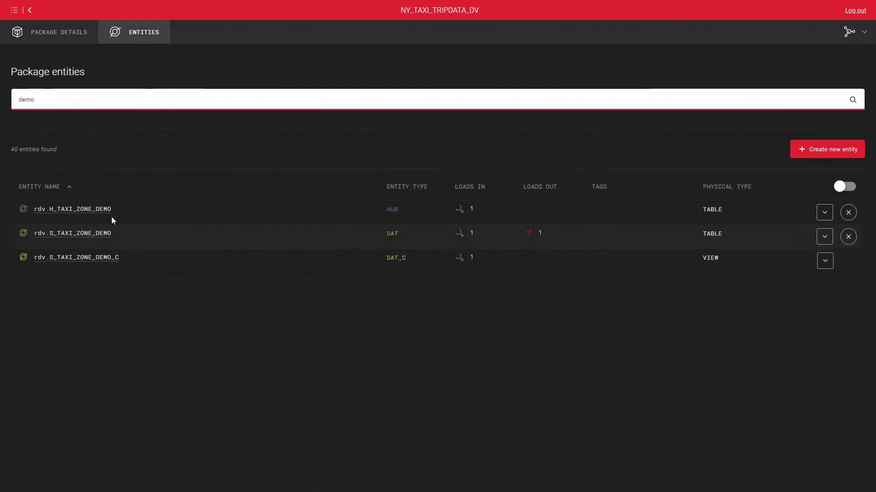
pyautogui.click(100, 259)
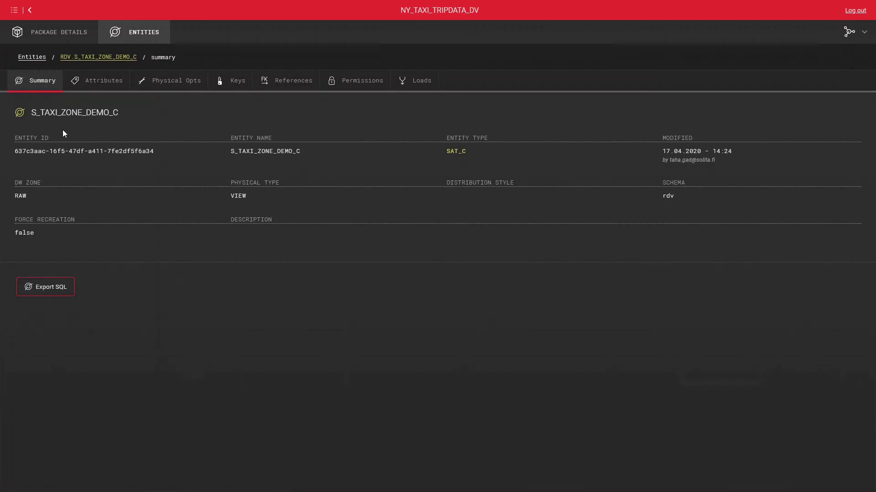
# - Export the S_TAXI_ZONE_DEMO_C view's SQL for SNOWFLAKE and examine both its loads SQL and its entity SQL
pyautogui.click(61, 292)
pyautogui.click(831, 298)
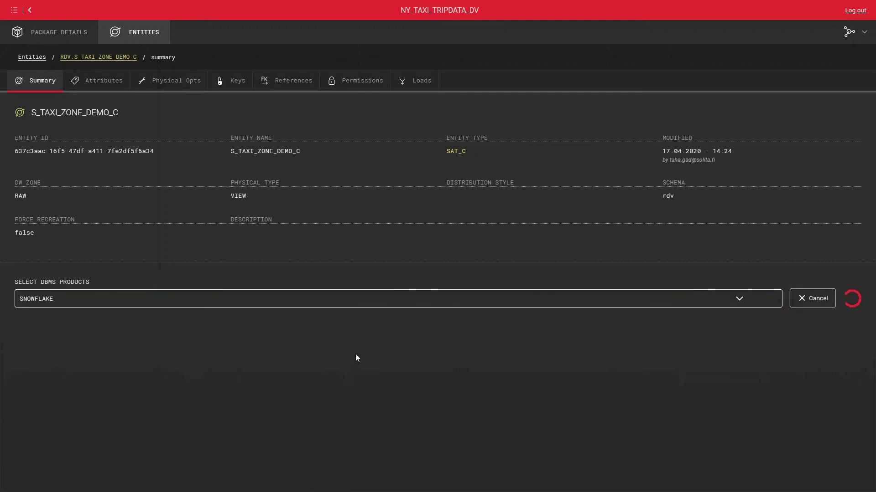
pyautogui.click(483, 334)
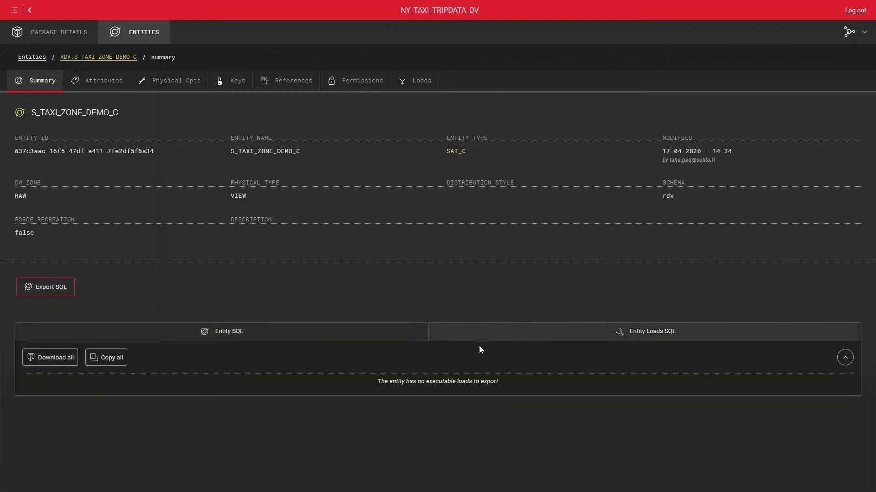
pyautogui.click(402, 339)
pyautogui.scroll(-4, 183, 354)
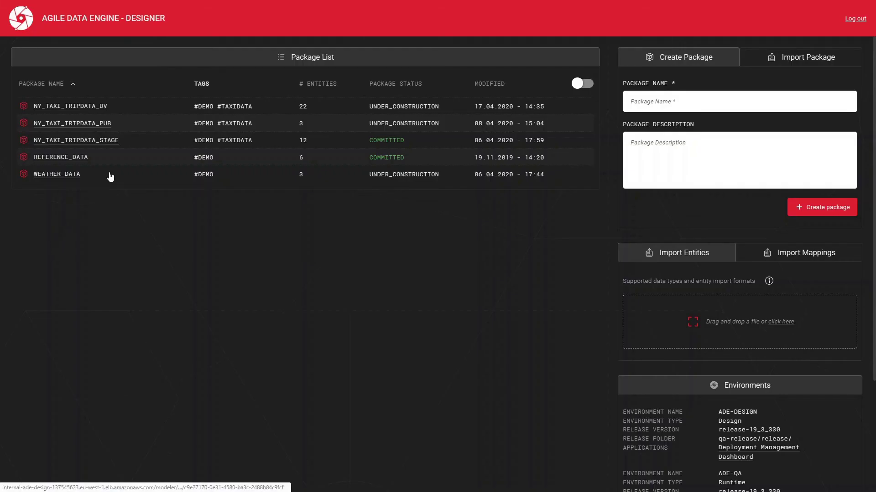
# - In the NY_TAXI_TRIPDATA_DV package, search the entities for "demo" and show the loads of rdv.H_TAXI_ZONE_DEMO
pyautogui.click(98, 108)
pyautogui.click(151, 42)
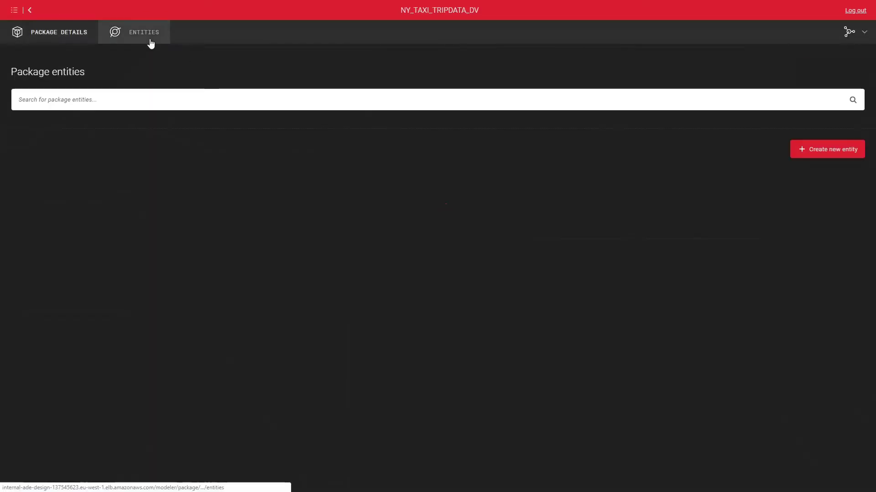
pyautogui.click(125, 92)
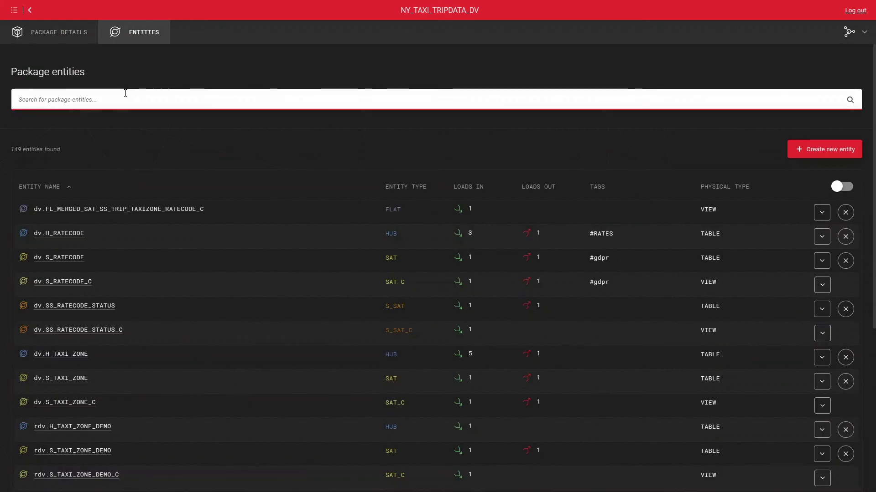
pyautogui.write('demo')
pyautogui.click(80, 210)
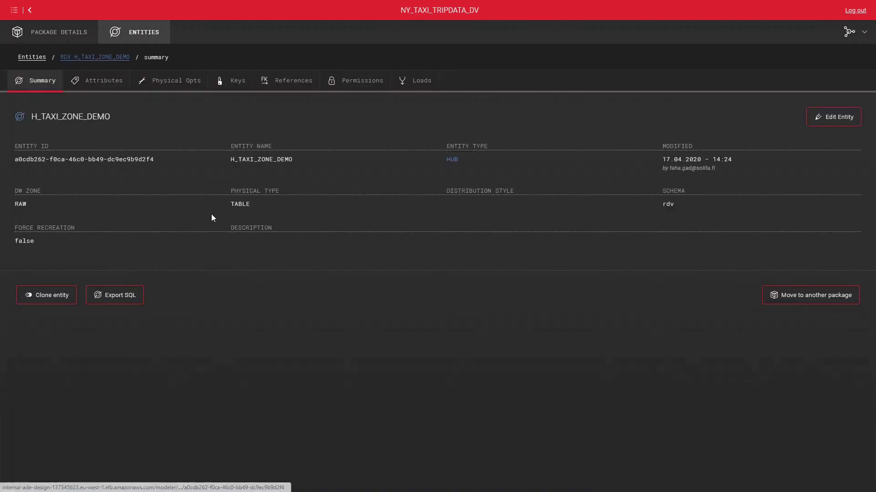
pyautogui.click(412, 82)
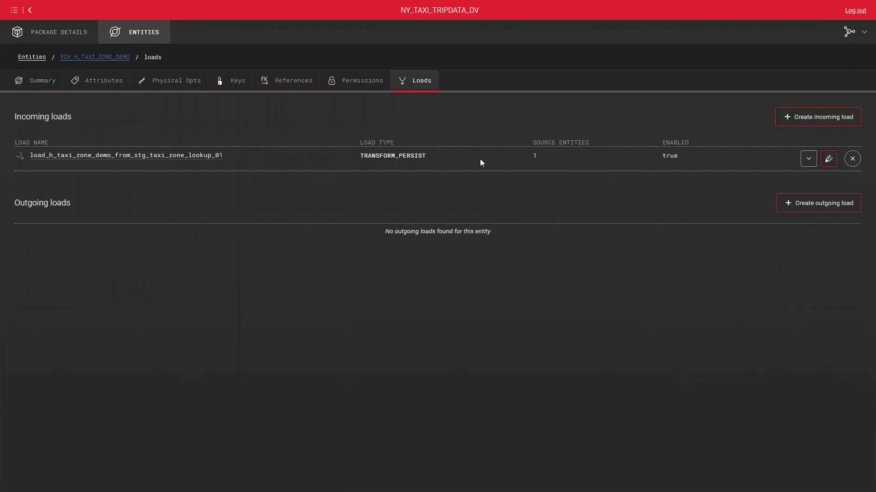
# - Review the scheduling options available for load_h_taxi_zone_demo_from_stg_taxi_zone_lookup_01 and leave the load's editor without saving
pyautogui.click(829, 161)
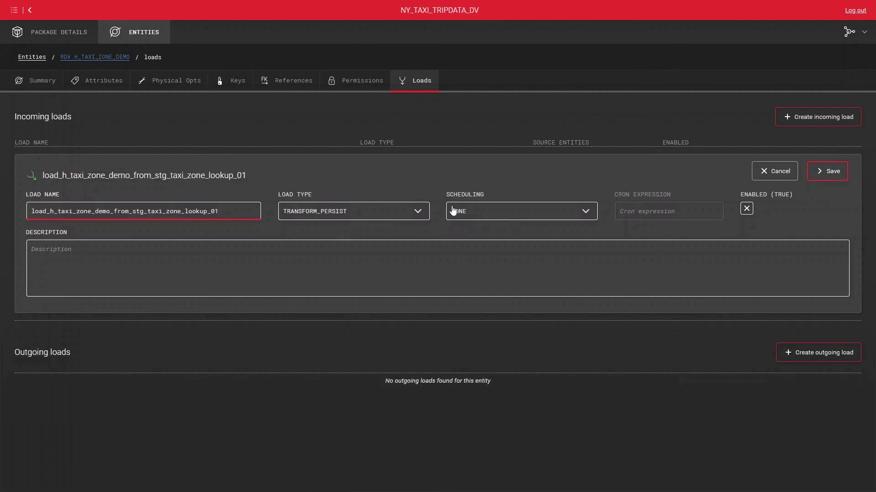
pyautogui.click(486, 216)
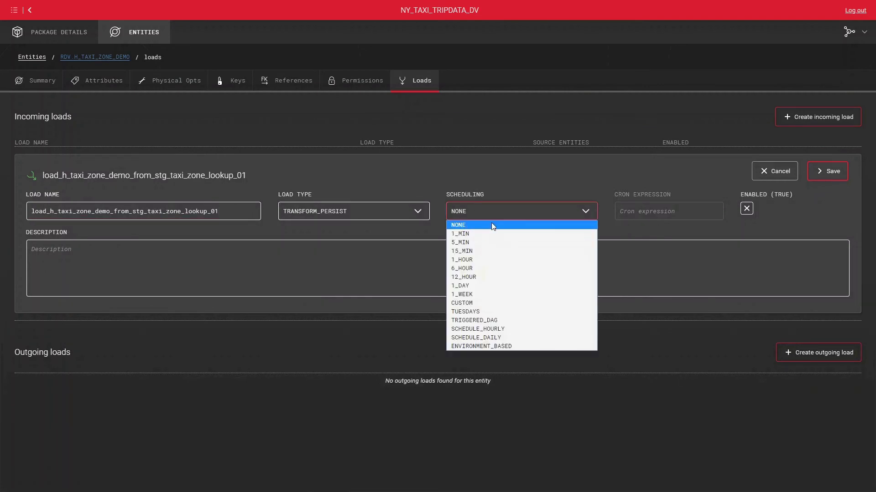
pyautogui.click(615, 163)
pyautogui.click(776, 172)
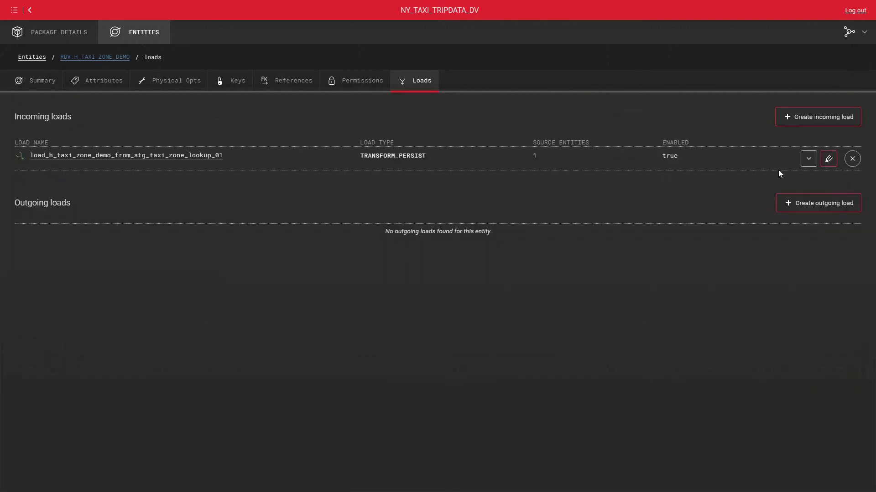
# - Follow the hub load's entity mapping to its source entity stage.STG_TAXI_ZONE_LOOKUP and show that entity's loads
pyautogui.click(211, 155)
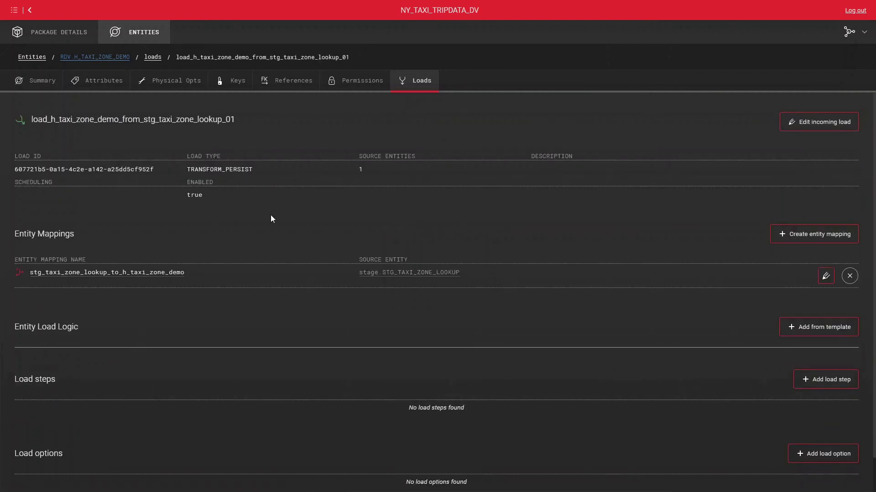
pyautogui.click(390, 274)
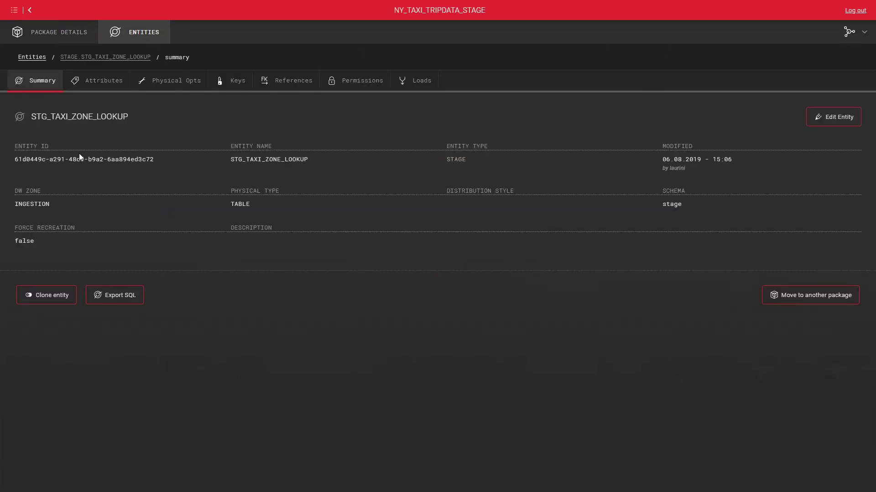
pyautogui.click(414, 85)
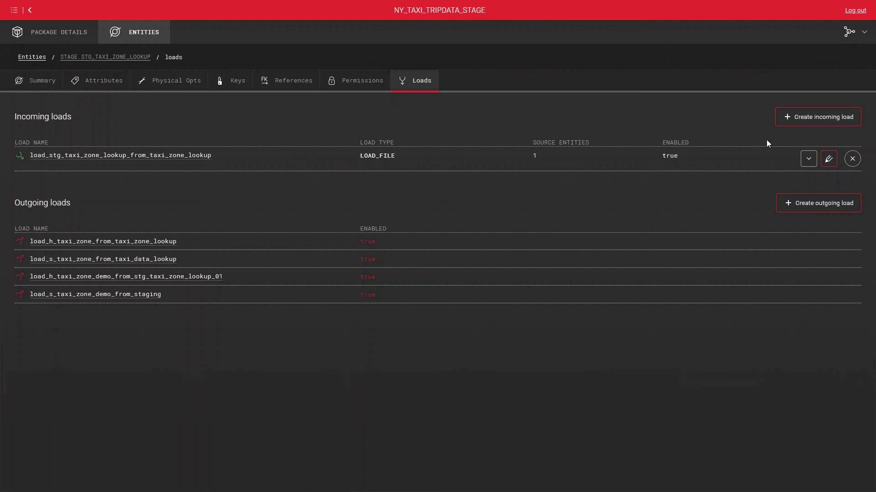
# - Inspect the scheduling settings of load_stg_taxi_zone_lookup_from_taxi_zone_lookup in its editor and expanded details, without changing them
pyautogui.click(828, 164)
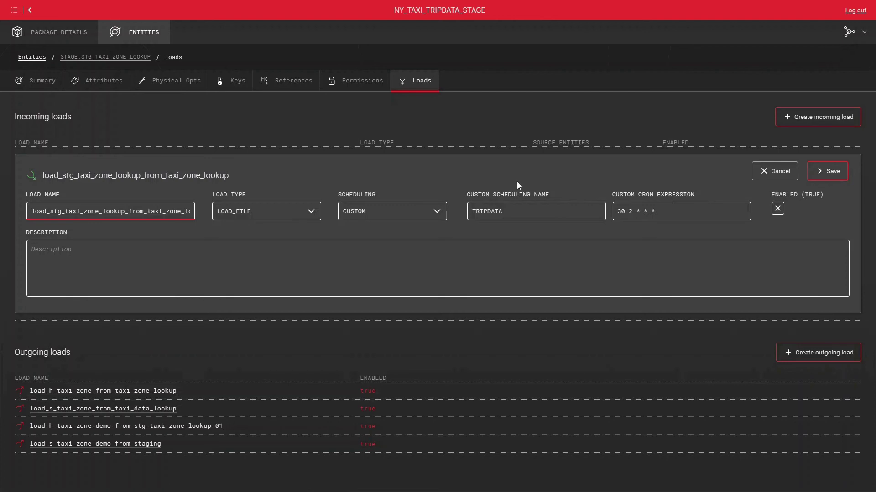
pyautogui.click(760, 170)
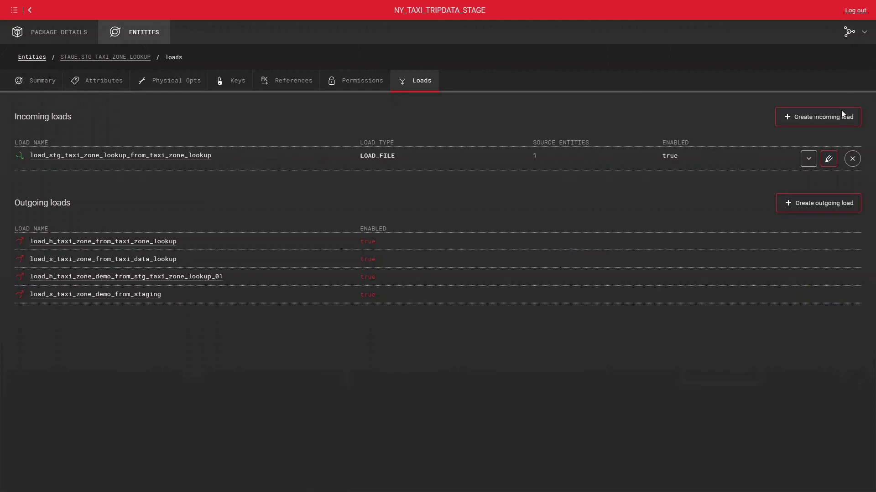
pyautogui.click(808, 159)
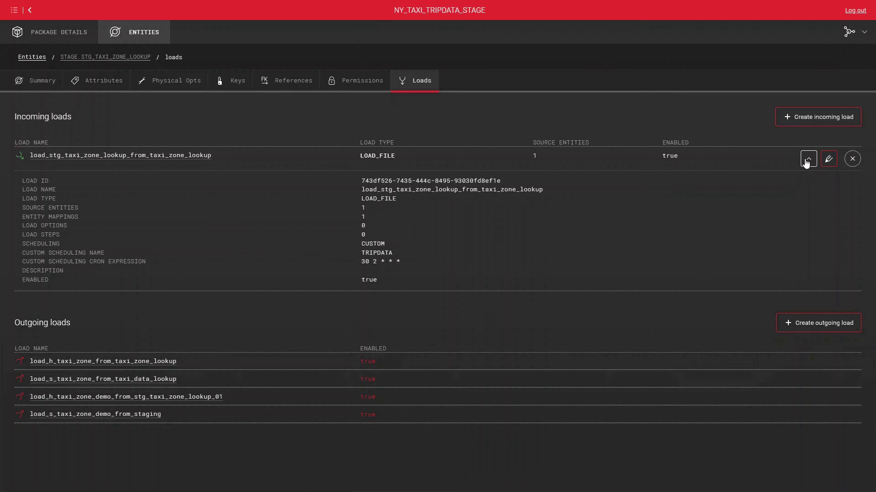
pyautogui.click(807, 160)
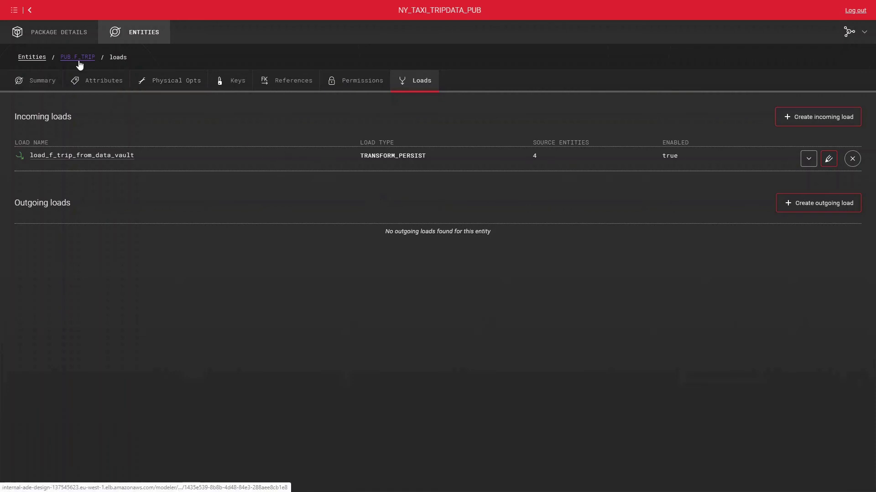
# - Open F_TRIP's incoming load load_f_trip_from_data_vault and review its scheduling, entity mappings and load steps
pyautogui.click(113, 156)
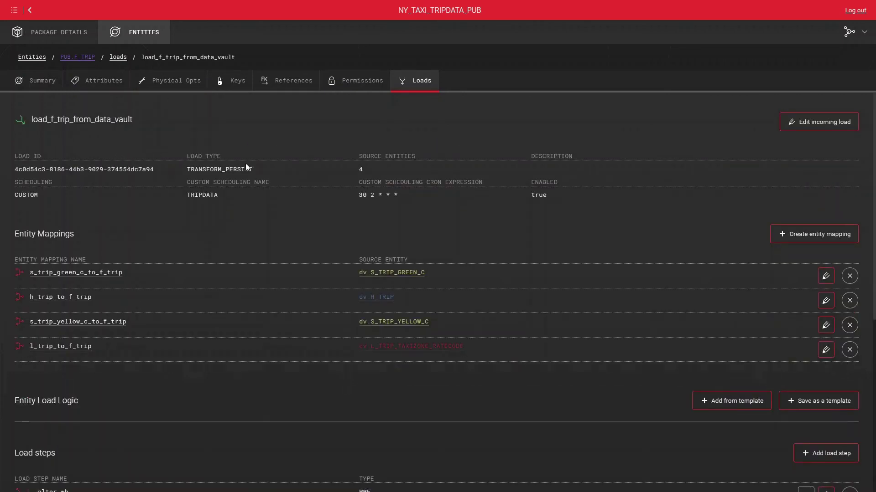
pyautogui.scroll(-1, 257, 165)
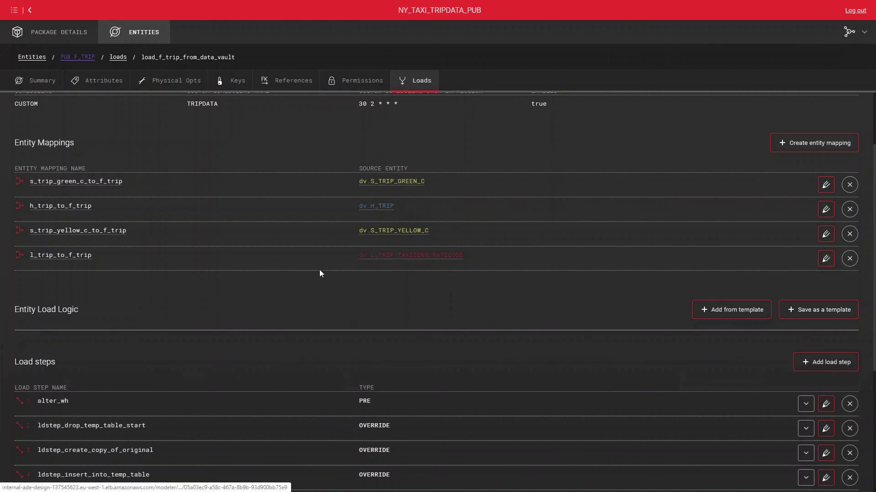
pyautogui.scroll(-3, 332, 235)
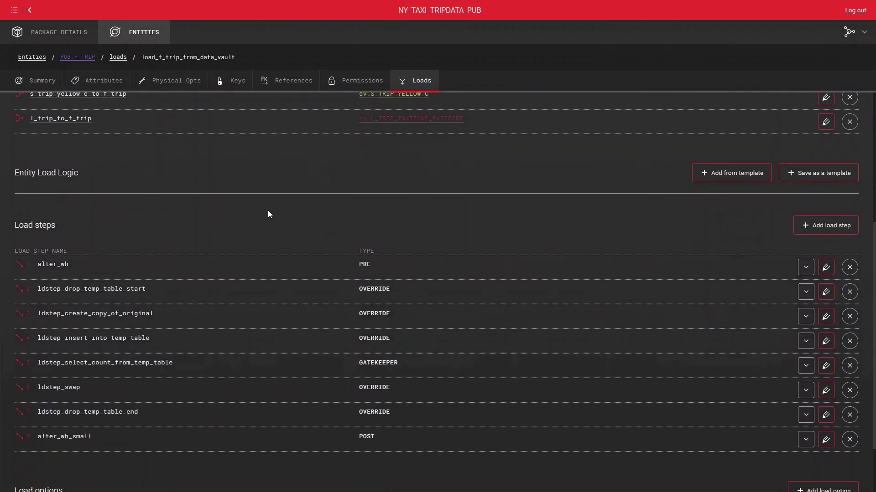
pyautogui.scroll(-2, 182, 183)
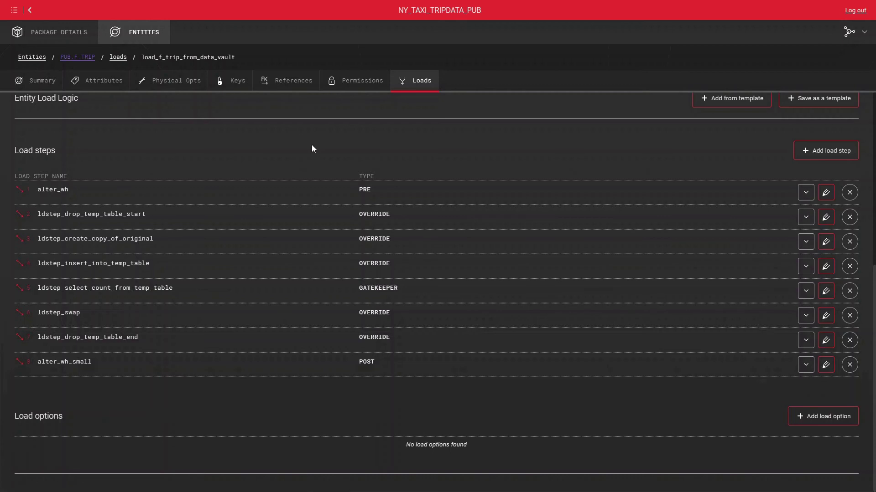
# - Examine the details and SQL logic of the alter_wh load step, and collapse it again
pyautogui.click(805, 193)
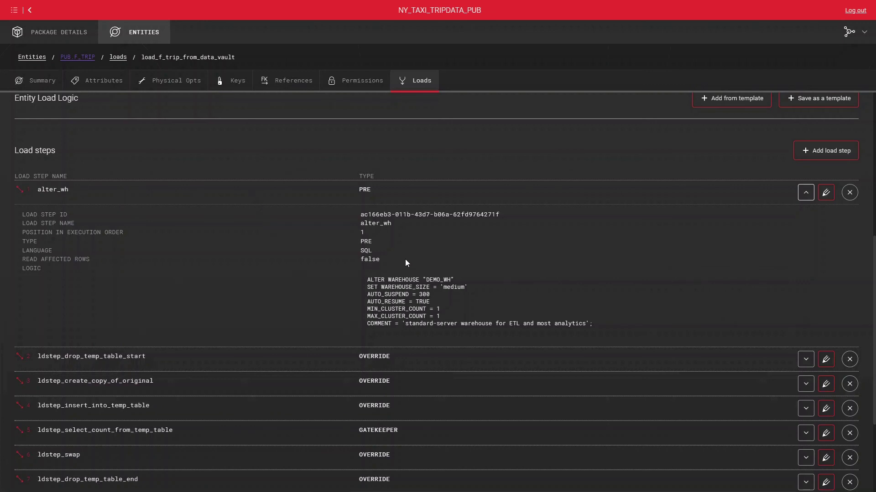
pyautogui.scroll(-2, 487, 254)
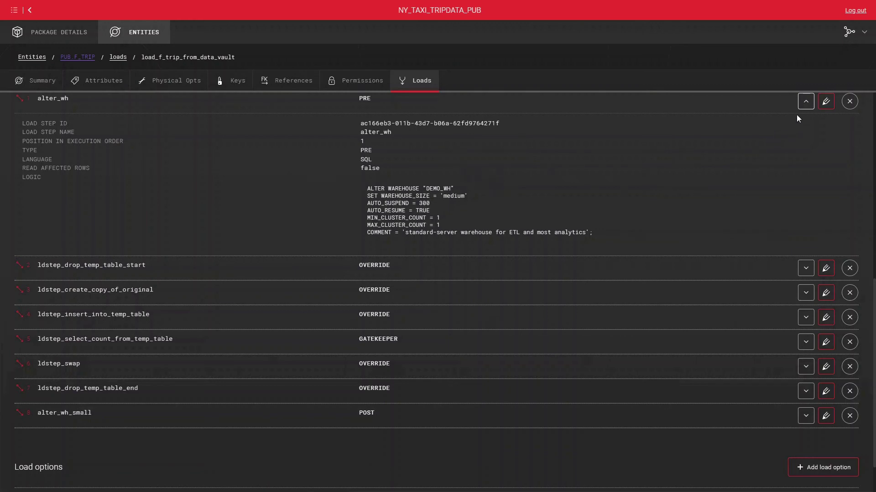
pyautogui.click(802, 102)
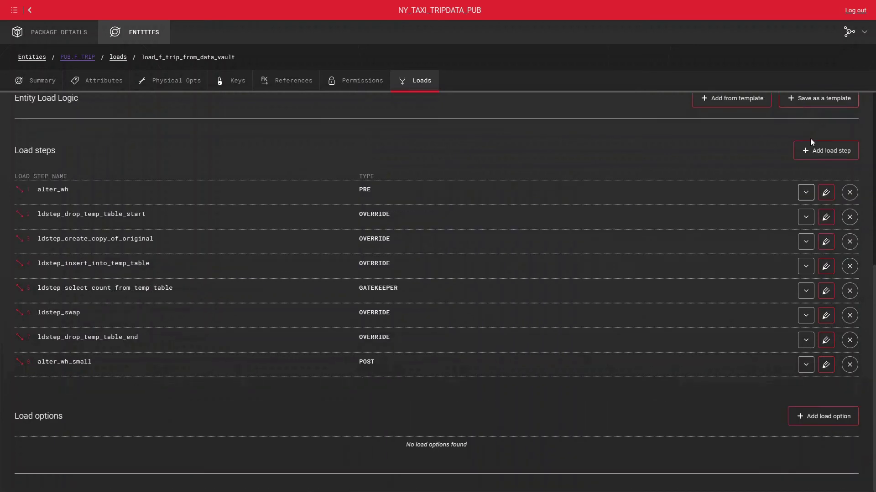
# - Expand the ldstep_drop_temp_table_start and ldstep_create_copy_of_original load steps and examine their SQL logic
pyautogui.click(804, 213)
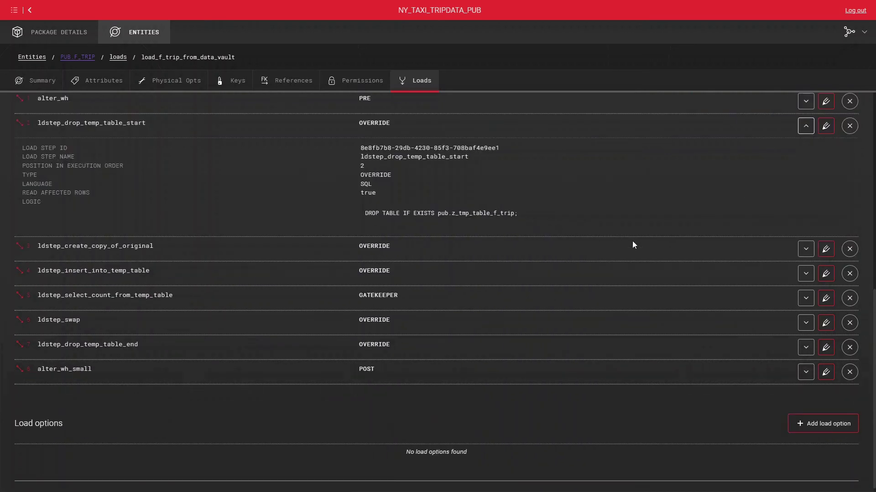
pyautogui.click(805, 249)
pyautogui.scroll(-1, 697, 212)
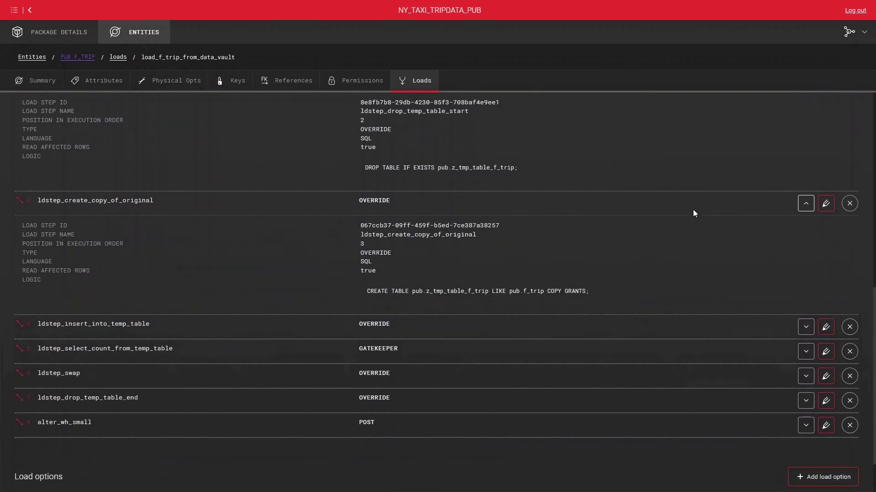
pyautogui.scroll(1, 784, 108)
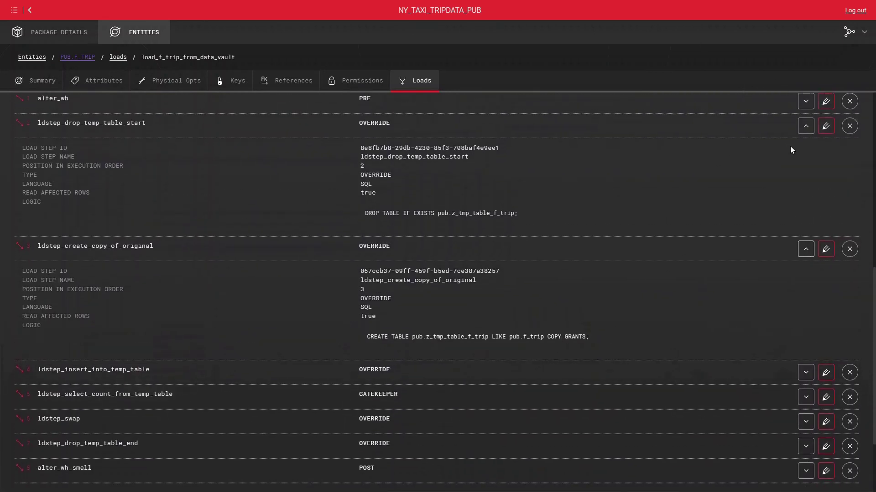
# - Collapse the two expanded load steps, read through the full SQL logic of ldstep_insert_into_temp_table, and collapse it again
pyautogui.click(805, 126)
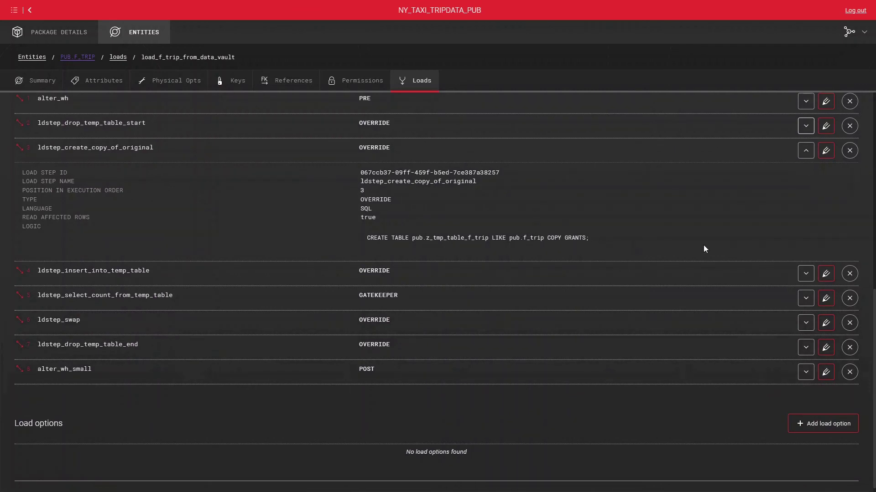
pyautogui.click(805, 274)
pyautogui.click(806, 151)
pyautogui.scroll(-2, 689, 251)
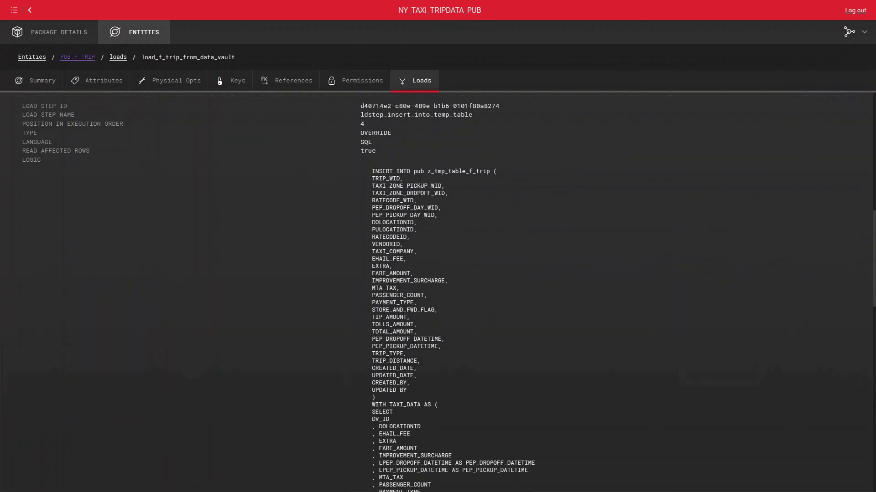
pyautogui.scroll(-7, 457, 221)
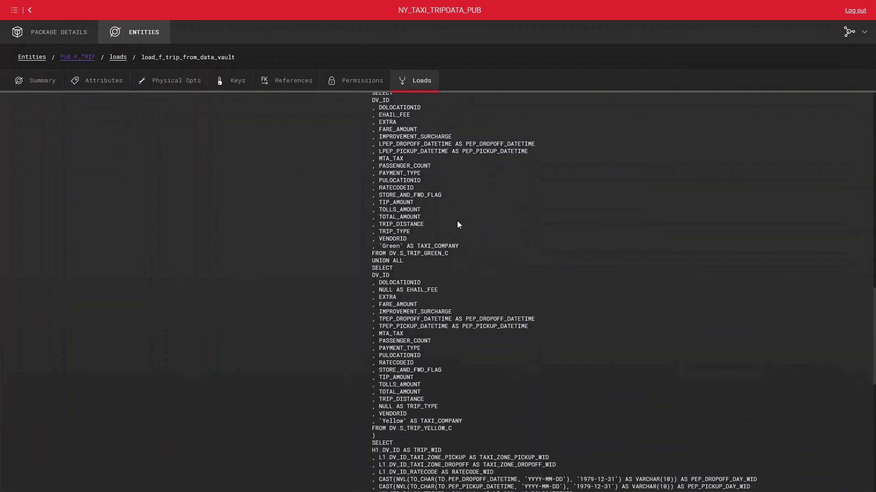
pyautogui.scroll(1, 466, 213)
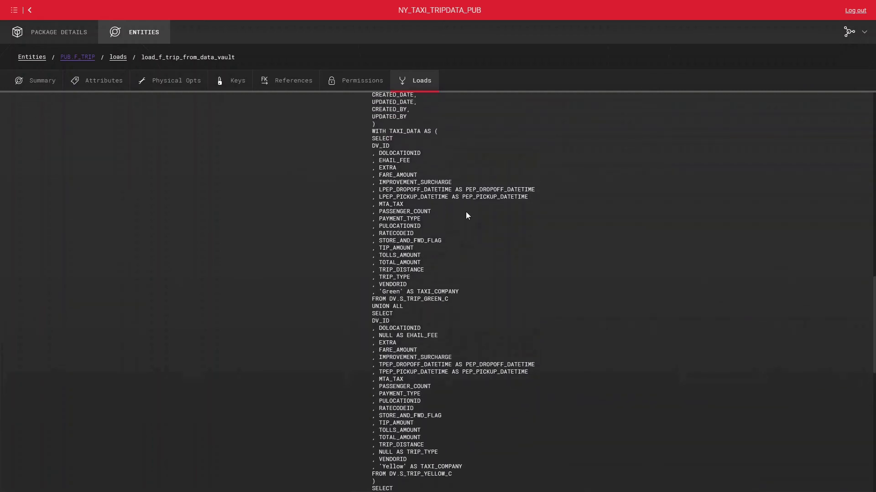
pyautogui.scroll(-6, 466, 211)
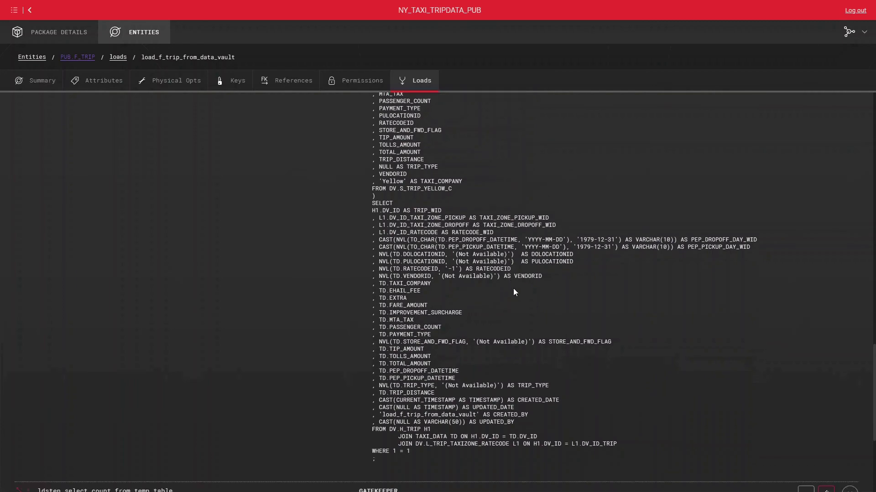
pyautogui.scroll(-3, 514, 289)
pyautogui.scroll(15, 623, 261)
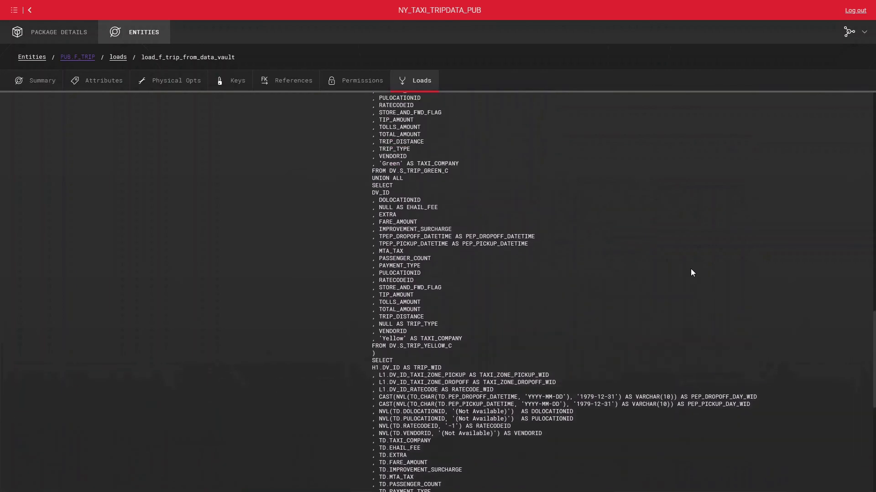
pyautogui.scroll(5, 691, 272)
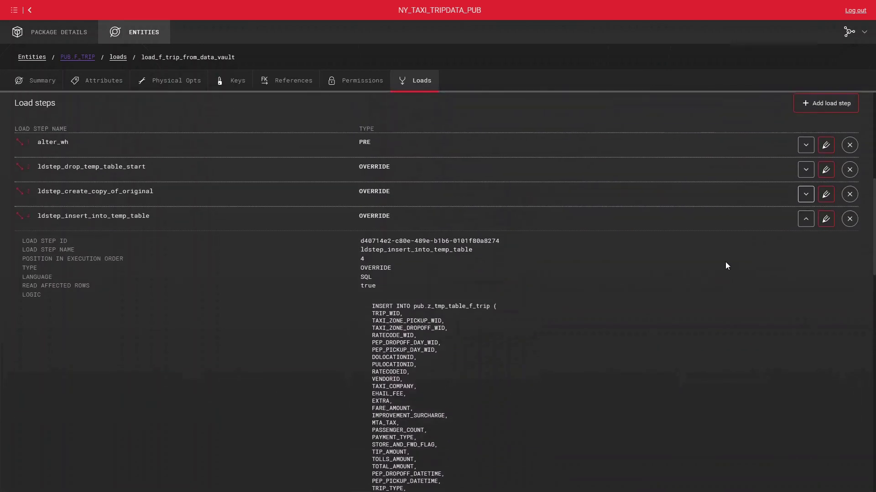
pyautogui.click(806, 223)
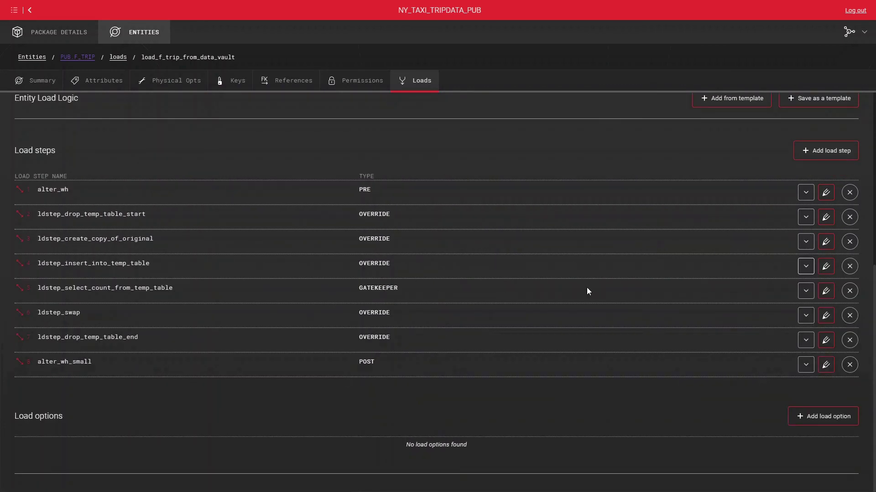
# - Examine the SQL logic of the ldstep_select_count_from_temp_table gatekeeper and the ldstep_swap load step, collapsing each after reading
pyautogui.click(806, 291)
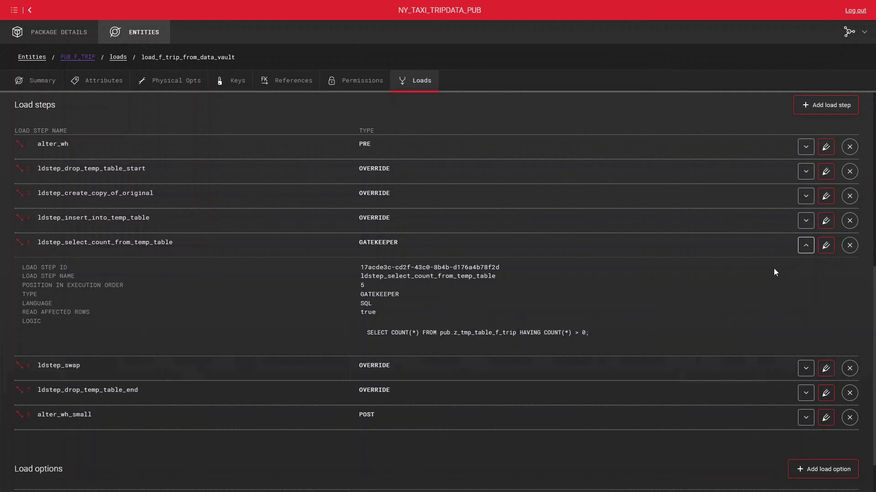
pyautogui.click(805, 245)
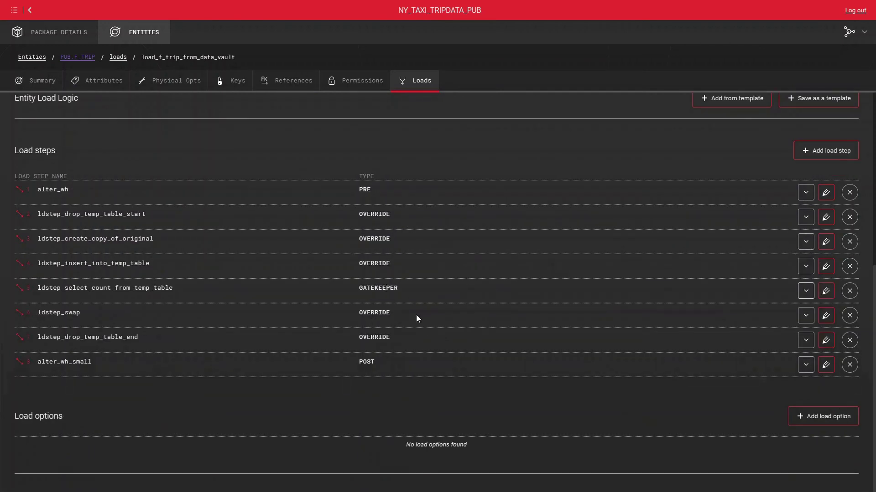
pyautogui.click(810, 322)
pyautogui.scroll(-2, 576, 313)
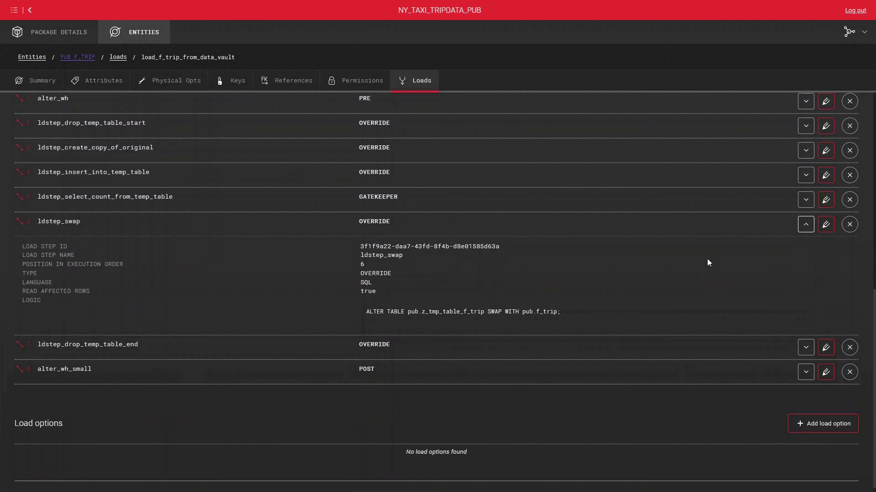
pyautogui.click(806, 225)
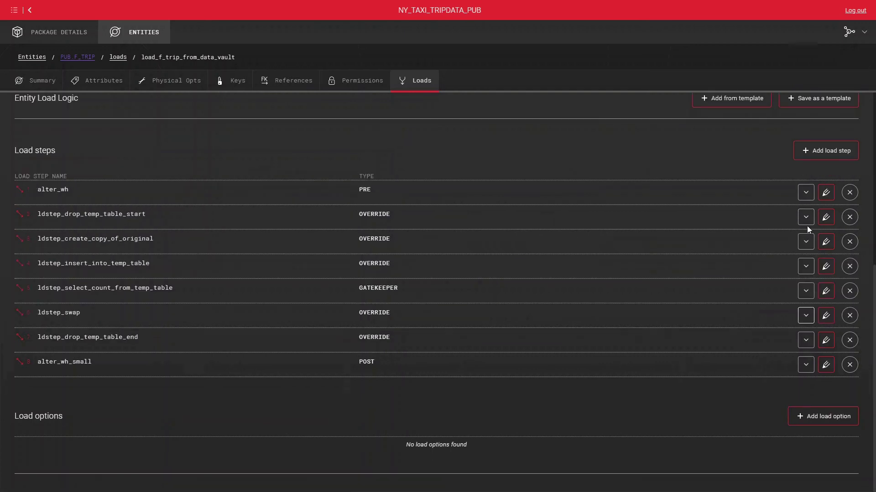
# - Examine the details and SQL logic of ldstep_drop_temp_table_end and alter_wh_small, collapsing each after reading
pyautogui.click(805, 340)
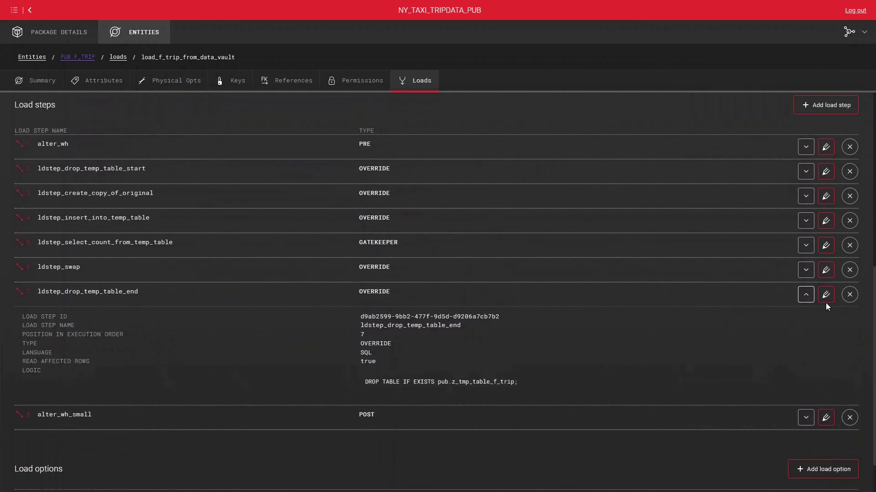
pyautogui.click(805, 294)
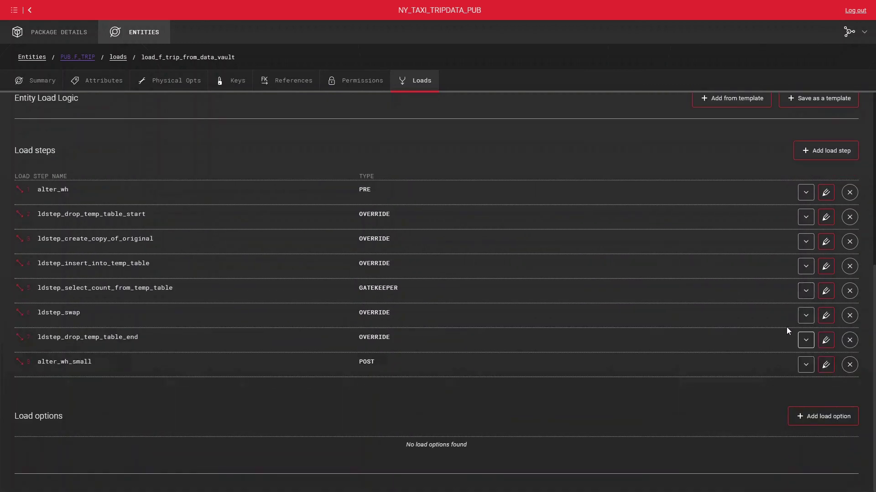
pyautogui.click(806, 365)
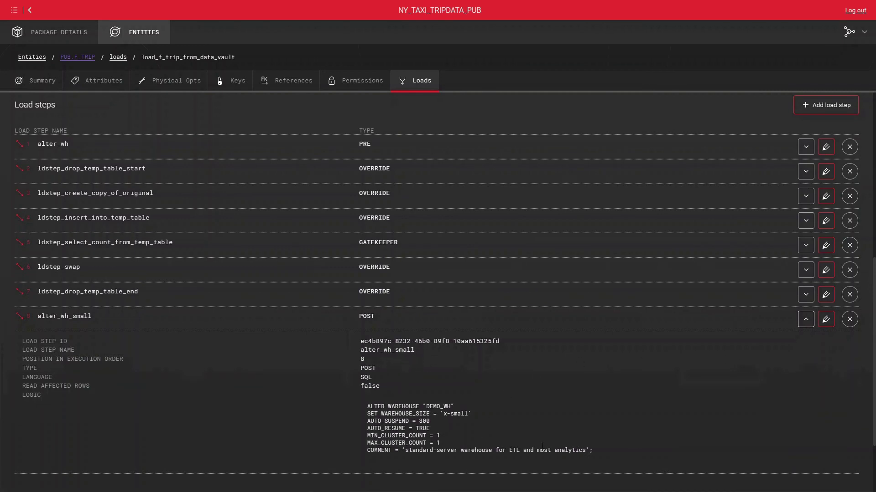
pyautogui.click(805, 319)
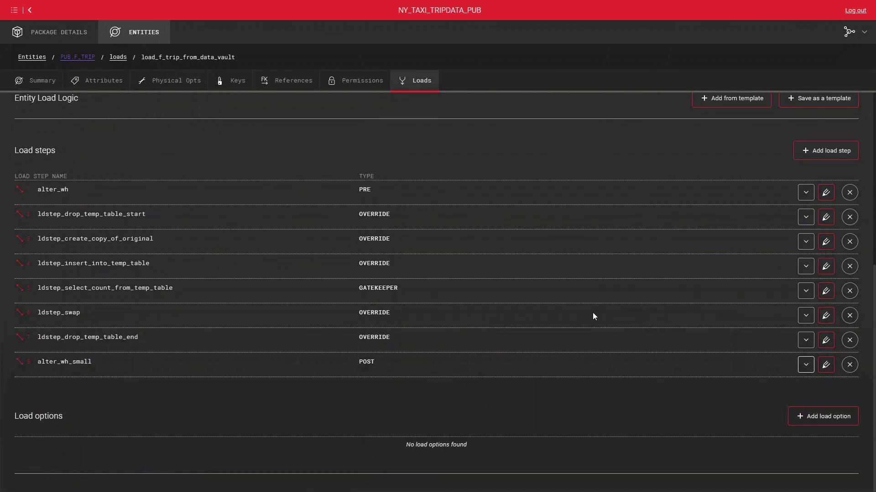
# - Review the templates offered for F_TRIP's entity load logic alongside its load steps, and close the template list without adding one
pyautogui.scroll(2, 494, 269)
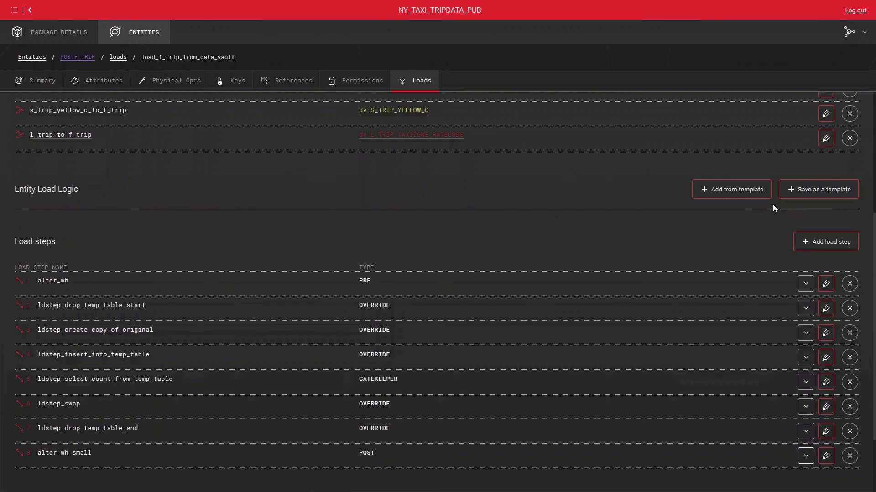
pyautogui.click(753, 194)
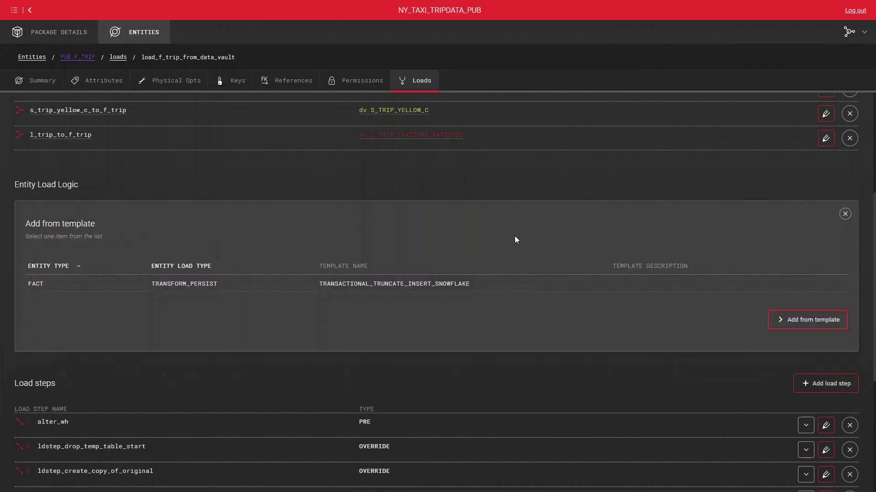
pyautogui.click(400, 286)
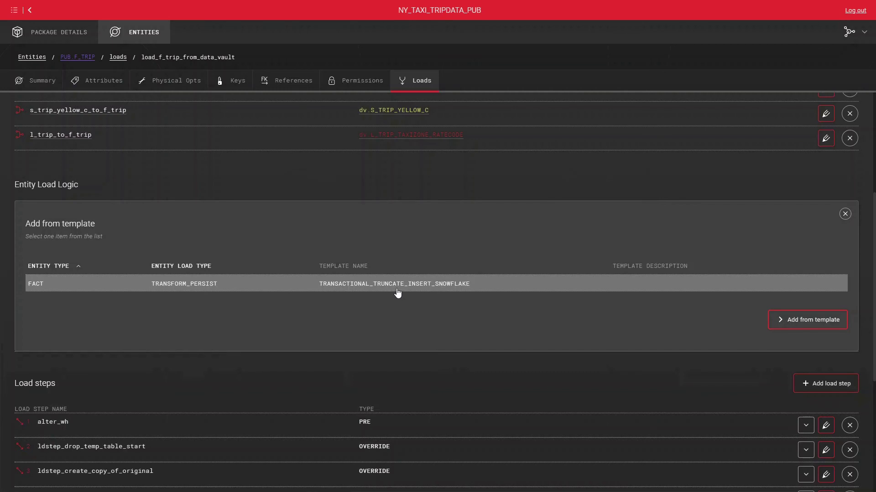
pyautogui.scroll(-3, 441, 334)
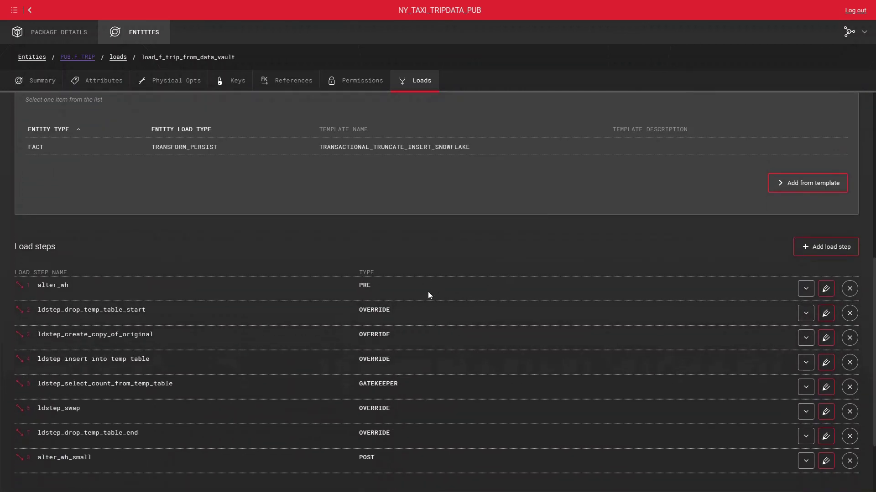
pyautogui.scroll(-1, 457, 302)
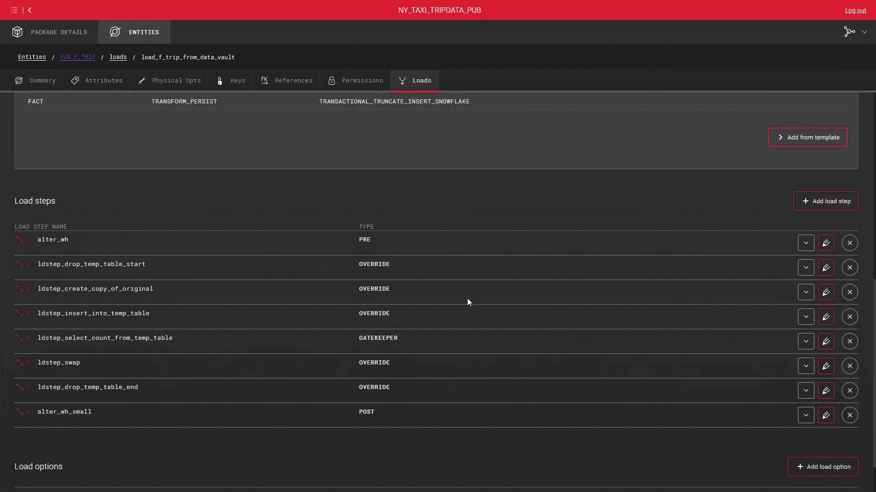
pyautogui.scroll(1, 467, 301)
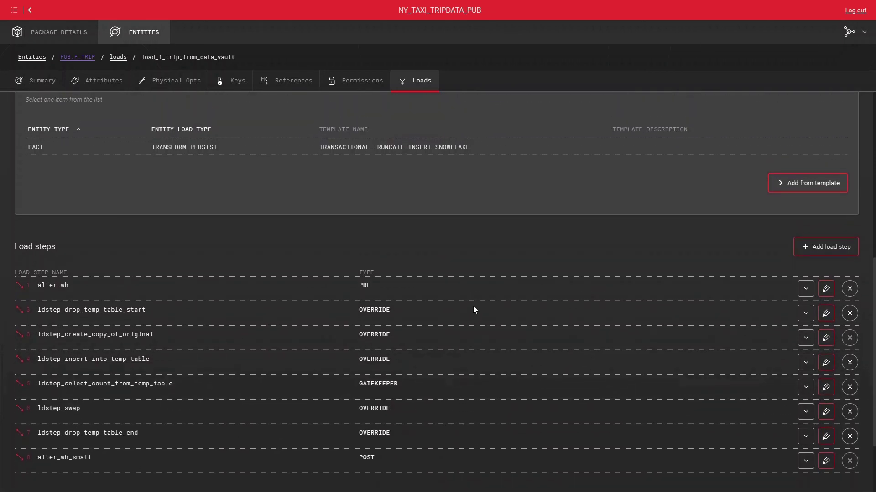
pyautogui.scroll(1, 472, 315)
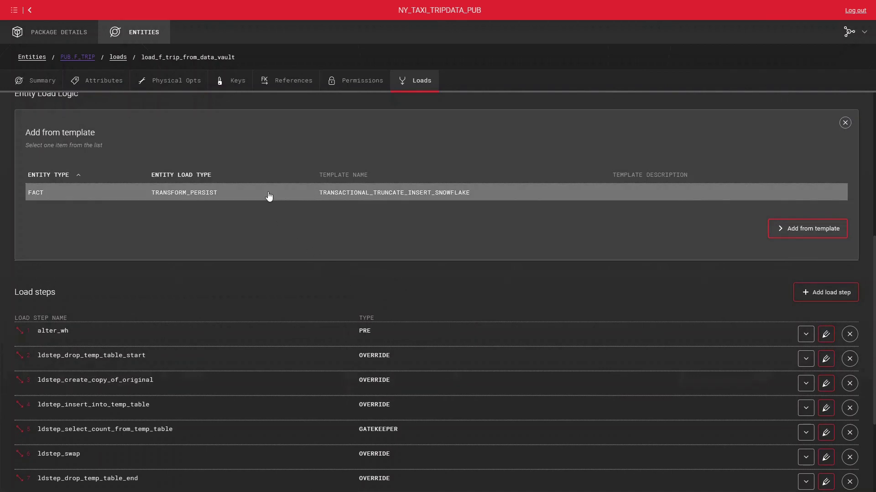
pyautogui.click(845, 123)
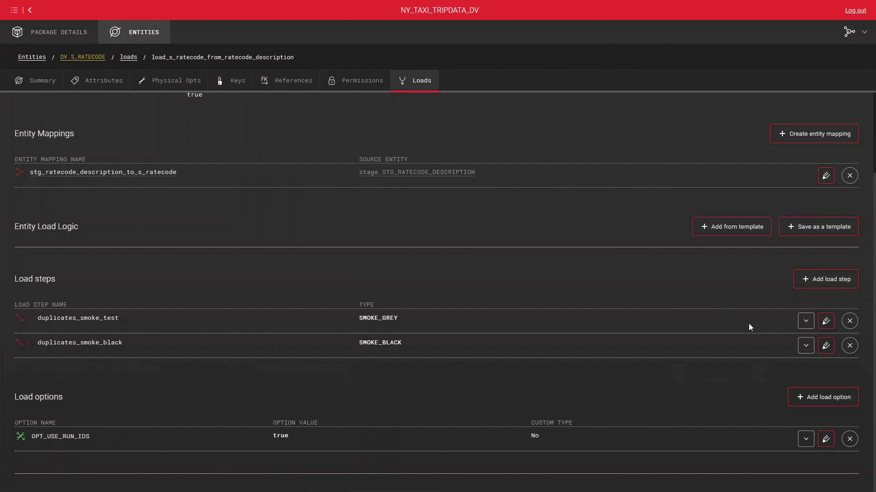
# - Expand the duplicates_smoke_test load step of load_s_ratecode_from_ratecode_description and examine its SQL logic
pyautogui.click(806, 321)
pyautogui.scroll(-5, 557, 283)
pyautogui.scroll(3, 557, 283)
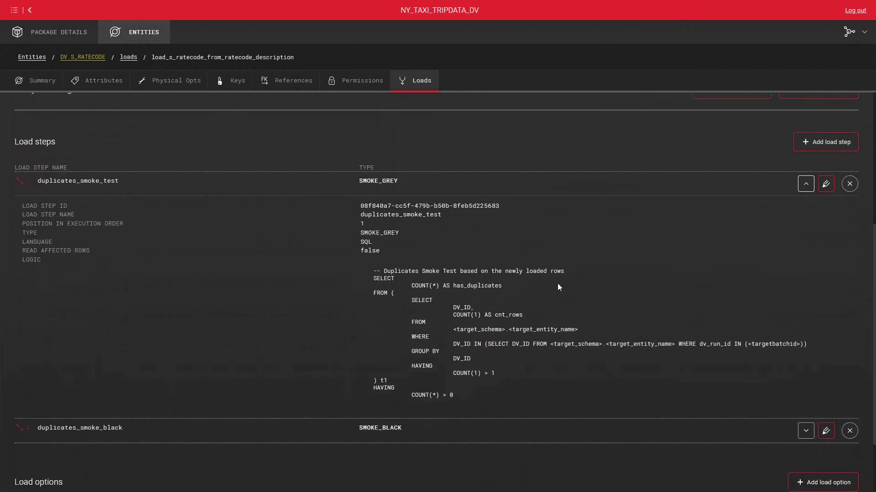
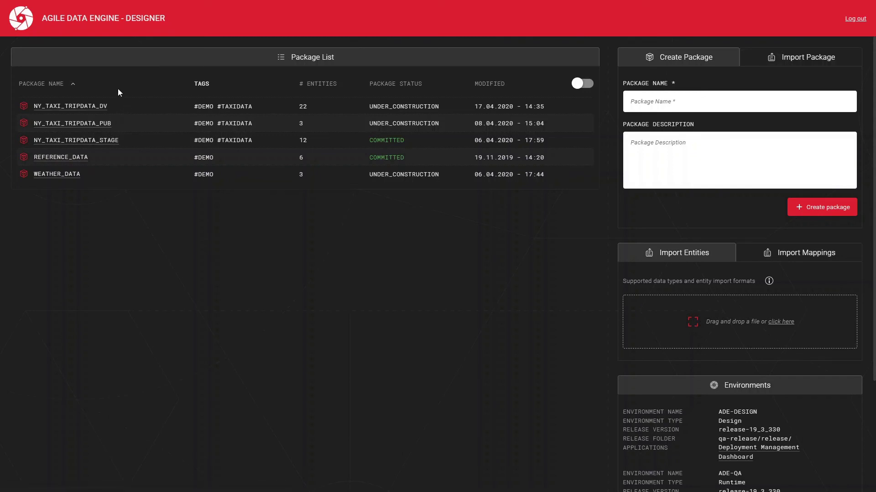
# - Open the NY_TAXI_TRIPDATA_DV package's commit view, collapse the uncommitted changes and look through the commit history
pyautogui.click(89, 108)
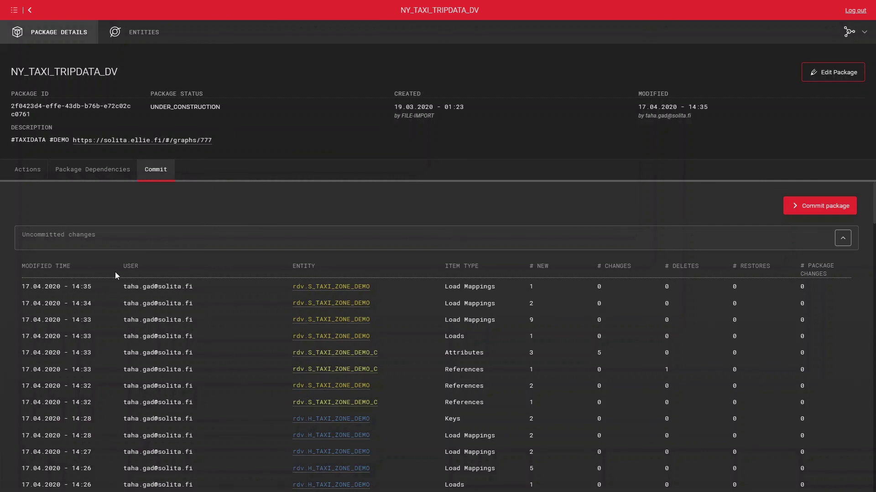
pyautogui.click(842, 238)
pyautogui.scroll(-4, 555, 250)
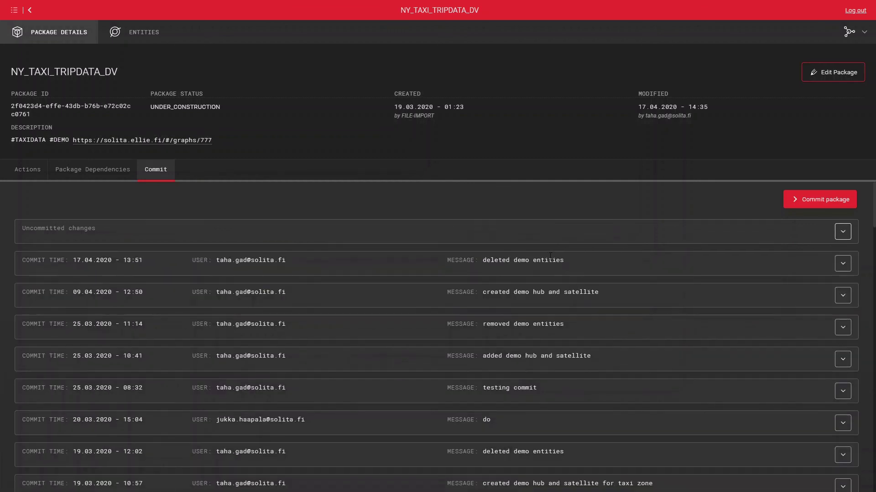
pyautogui.scroll(-4, 331, 324)
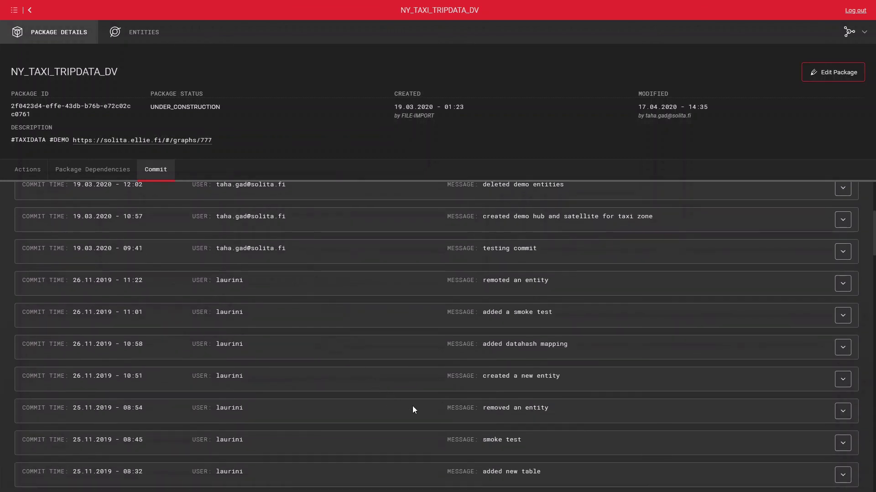
pyautogui.scroll(4, 561, 385)
pyautogui.scroll(2, 561, 385)
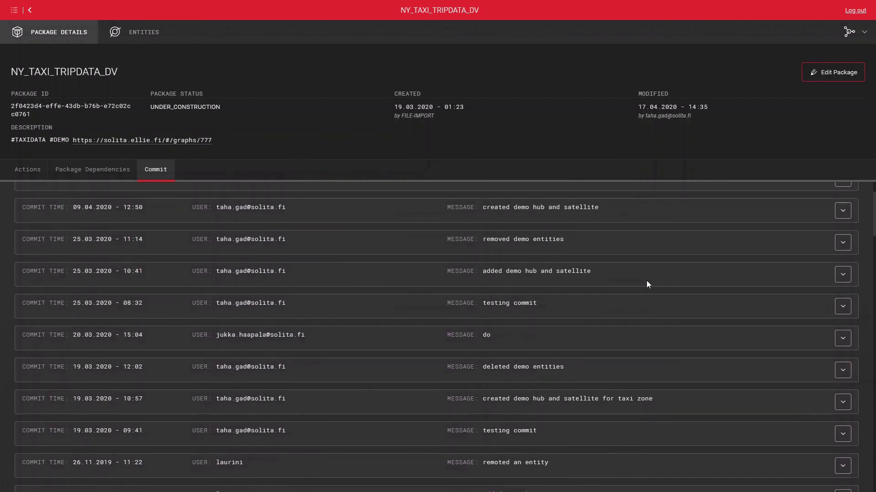
# - Examine the entity changes in the 25.03.2020 commit "added demo hub and satellite" and collapse it again
pyautogui.click(842, 274)
pyautogui.scroll(-3, 607, 363)
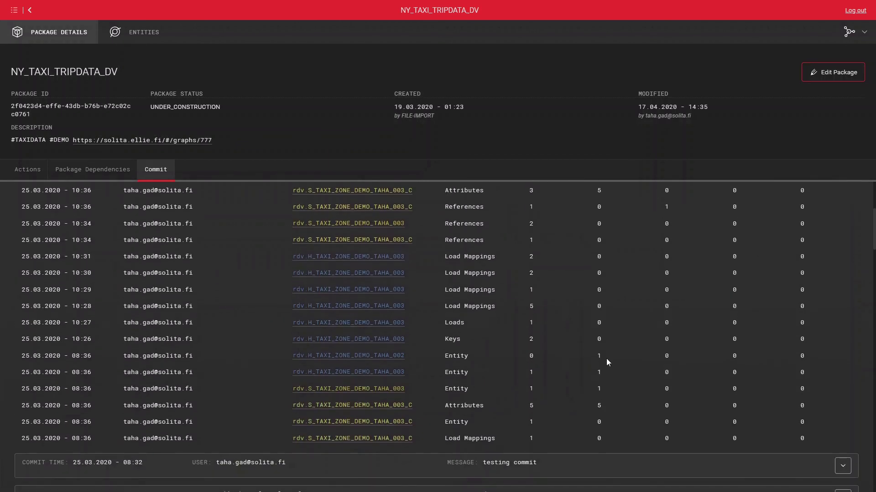
pyautogui.scroll(3, 606, 363)
pyautogui.click(842, 230)
pyautogui.scroll(3, 641, 279)
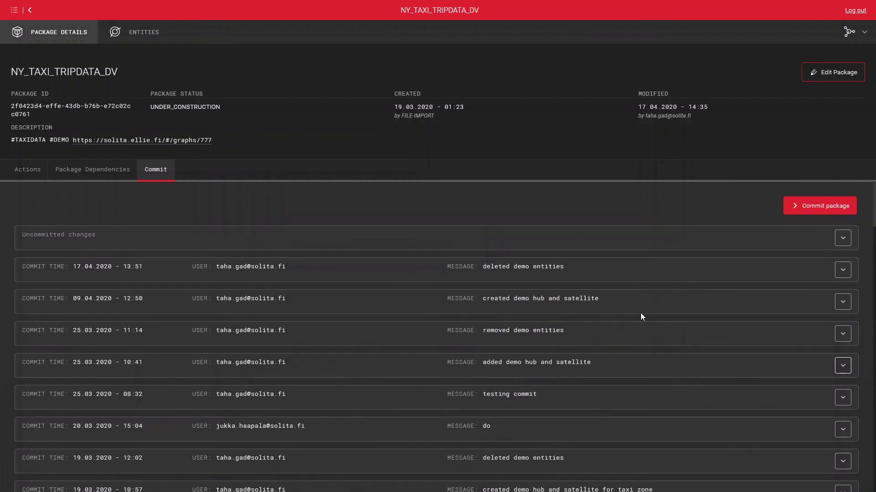
# - Expand the package's uncommitted changes and review the entries for the TAXI_ZONE_DEMO hub and satellites
pyautogui.click(842, 237)
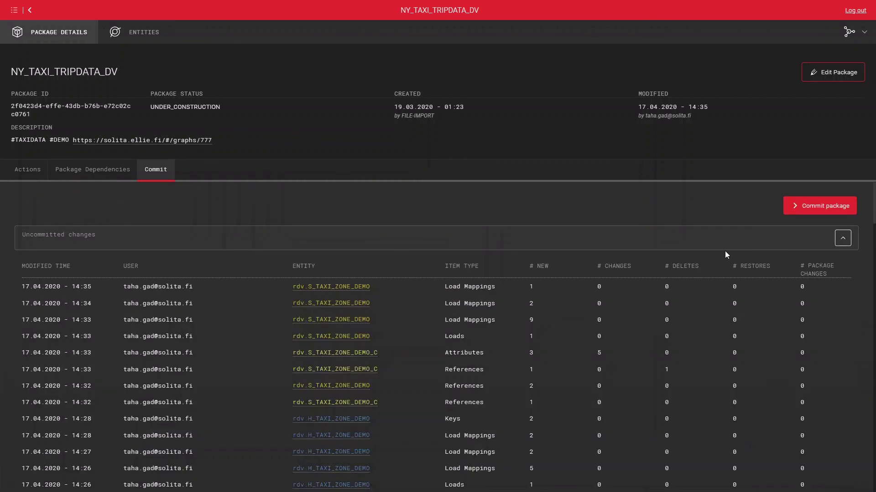
pyautogui.scroll(-3, 631, 263)
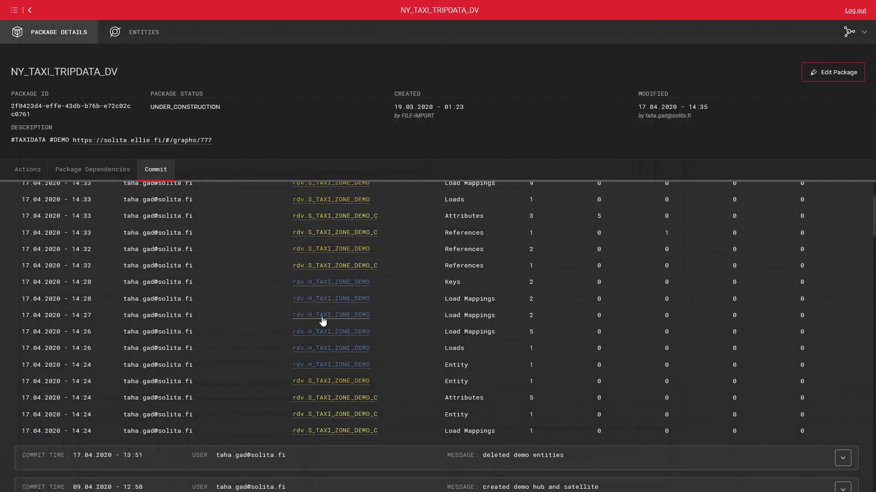
pyautogui.scroll(2, 433, 286)
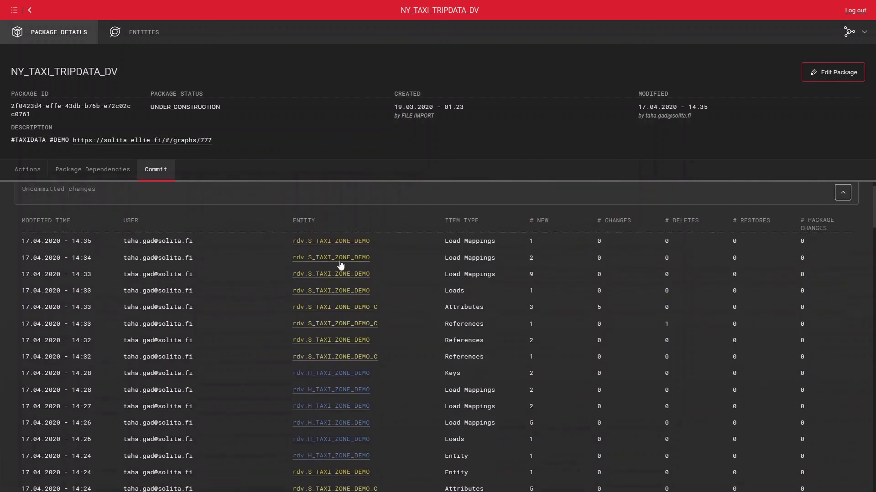
# - Collapse the uncommitted changes and commit the NY_TAXI_TRIPDATA_DV package with the message "created demo entities"
pyautogui.scroll(1, 581, 332)
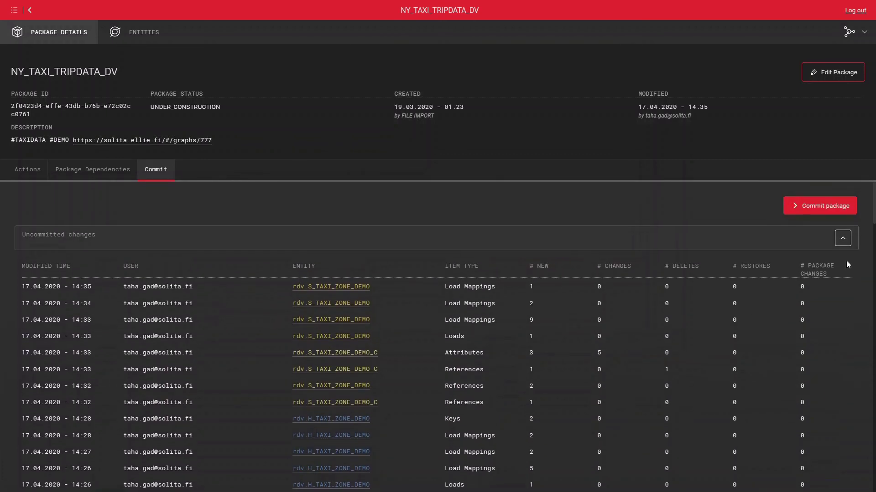
pyautogui.click(842, 238)
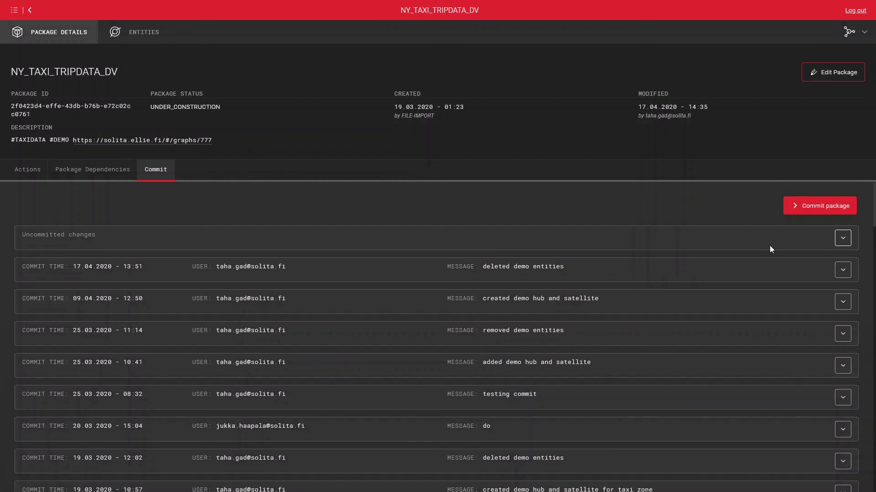
pyautogui.click(826, 206)
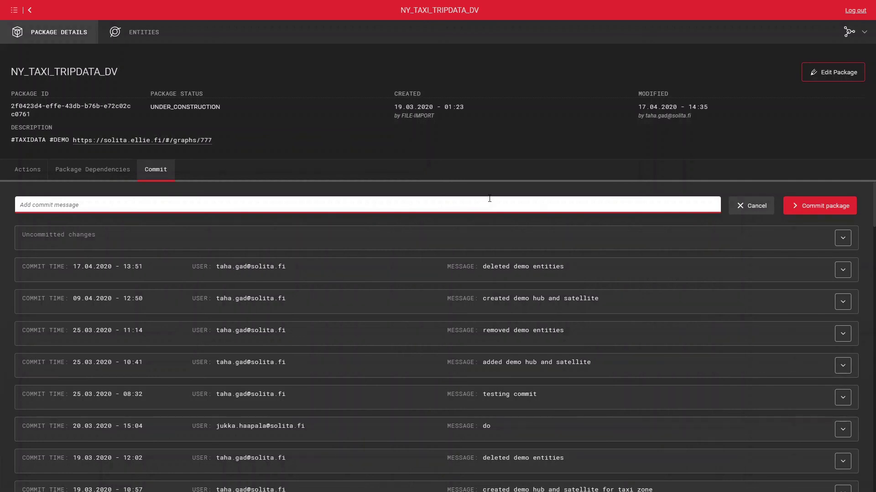
pyautogui.write('created demo entities')
pyautogui.click(846, 210)
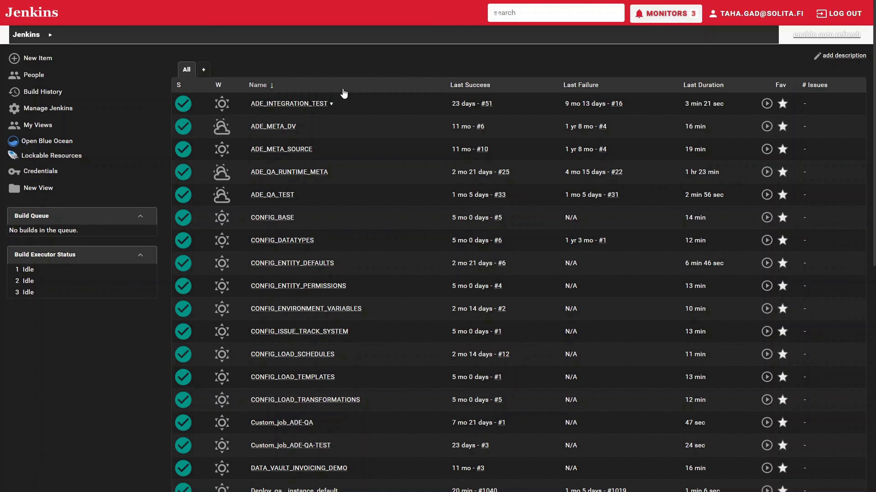
# - Find the Deploy_qa__instance_default pipeline in the job list and open the console output of its build #1040
pyautogui.scroll(-3, 359, 166)
pyautogui.scroll(-6, 359, 165)
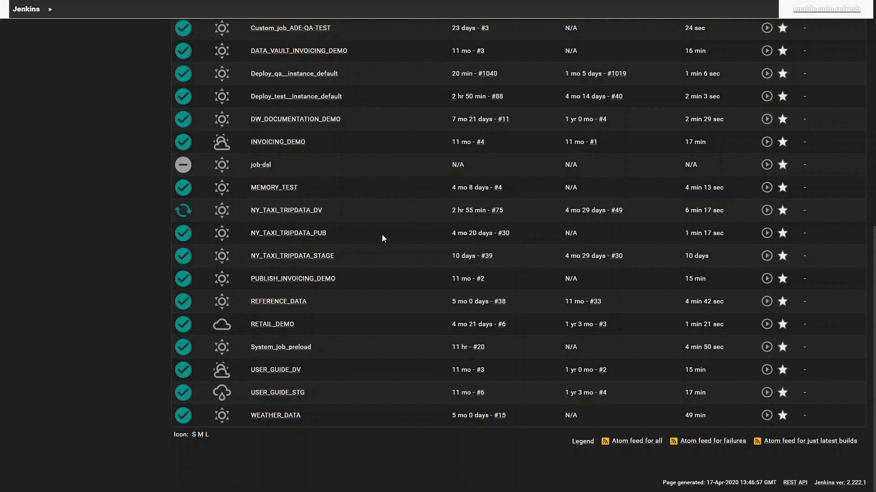
pyautogui.scroll(2, 381, 234)
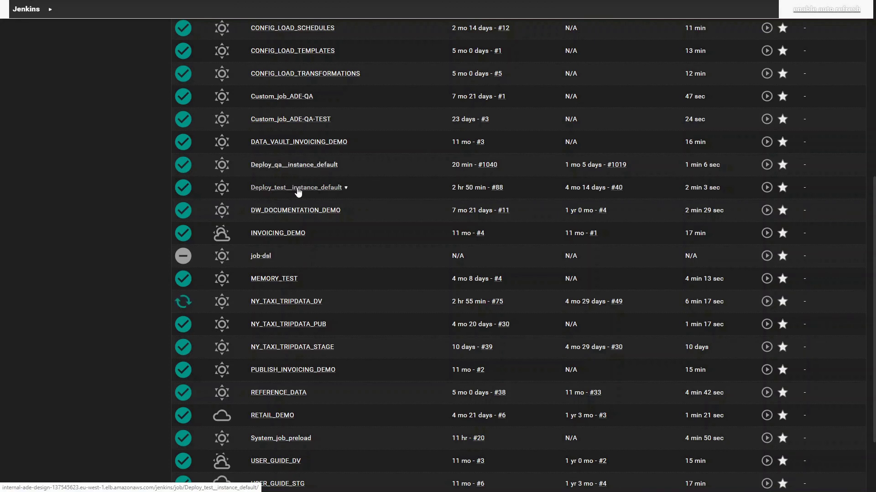
pyautogui.click(309, 166)
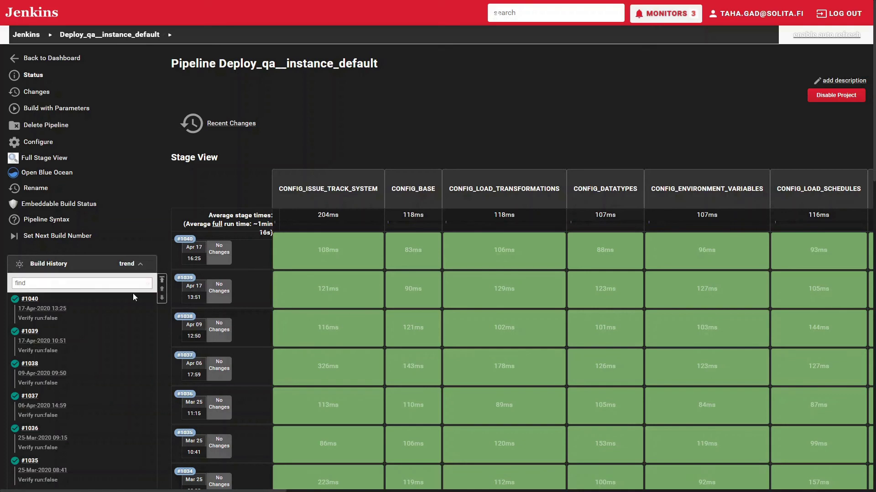
pyautogui.click(28, 302)
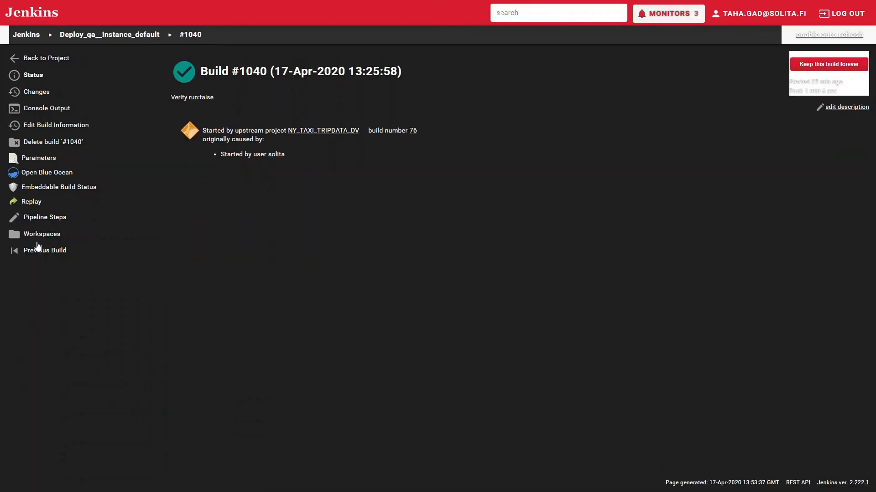
pyautogui.click(43, 110)
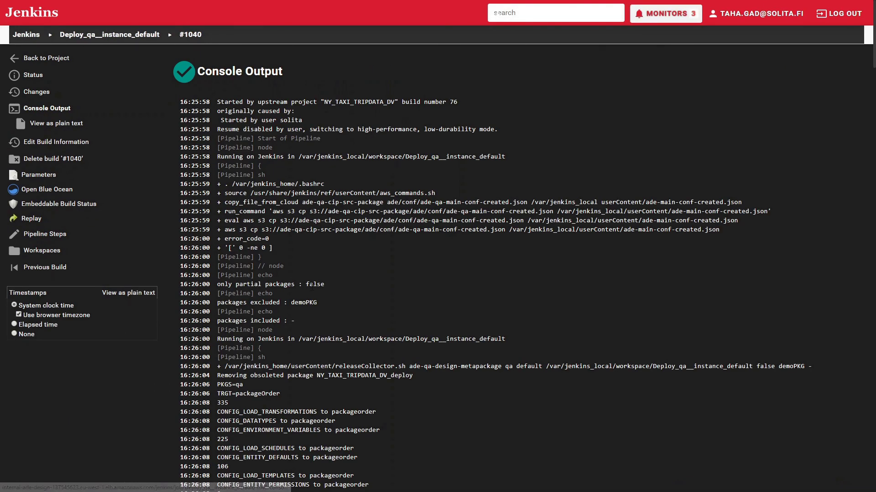
# - Examine the console log's install queries for the TAXI_ZONE_DEMO entities and the deployed load files, and return to the Jenkins dashboard
pyautogui.scroll(-15, 302, 454)
pyautogui.scroll(-10, 302, 454)
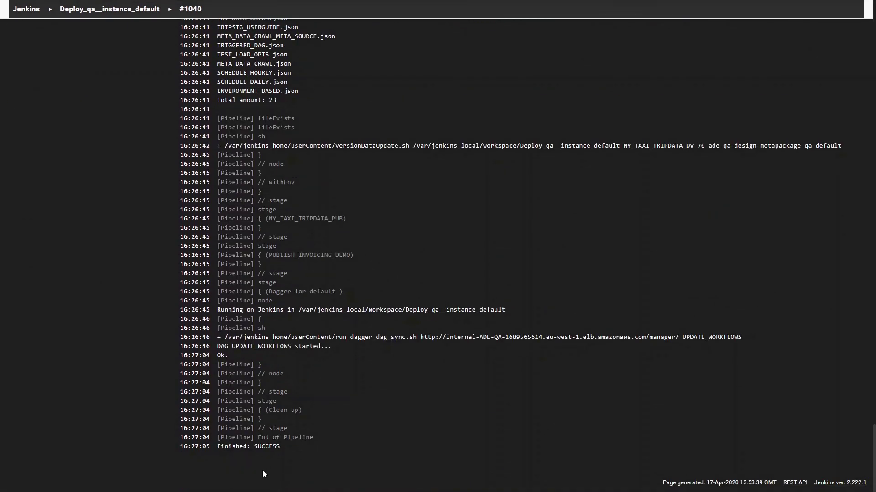
pyautogui.scroll(2, 296, 460)
pyautogui.scroll(-2, 328, 451)
pyautogui.scroll(20, 354, 440)
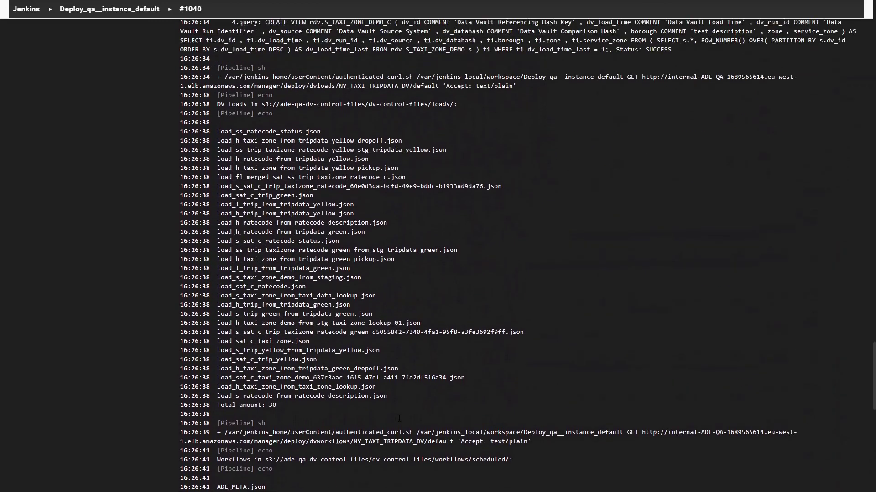
pyautogui.scroll(4, 399, 419)
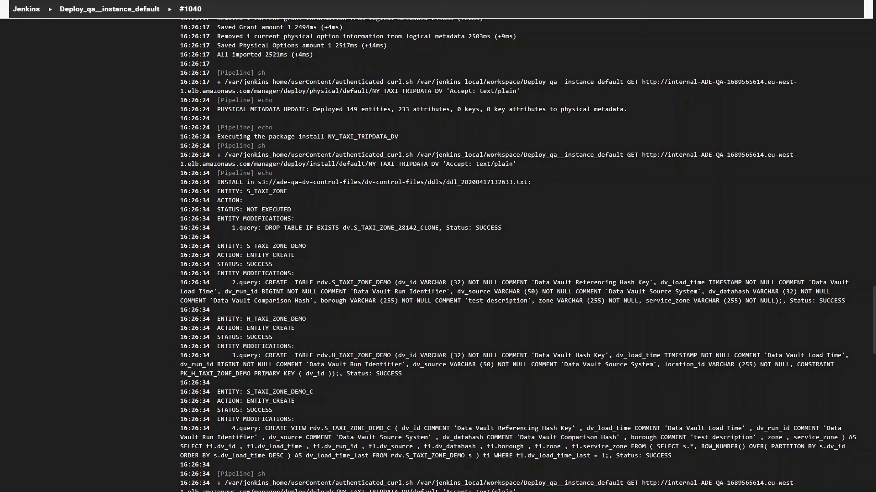
pyautogui.scroll(-1, 399, 367)
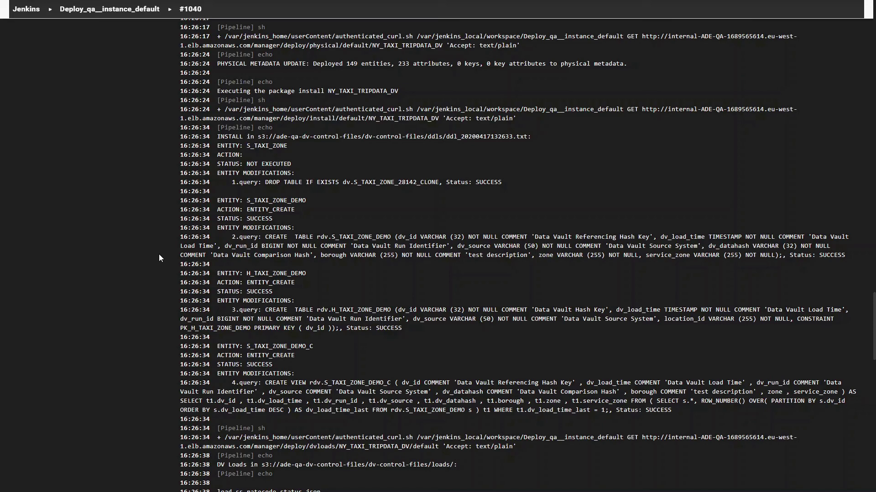
pyautogui.scroll(20, 159, 246)
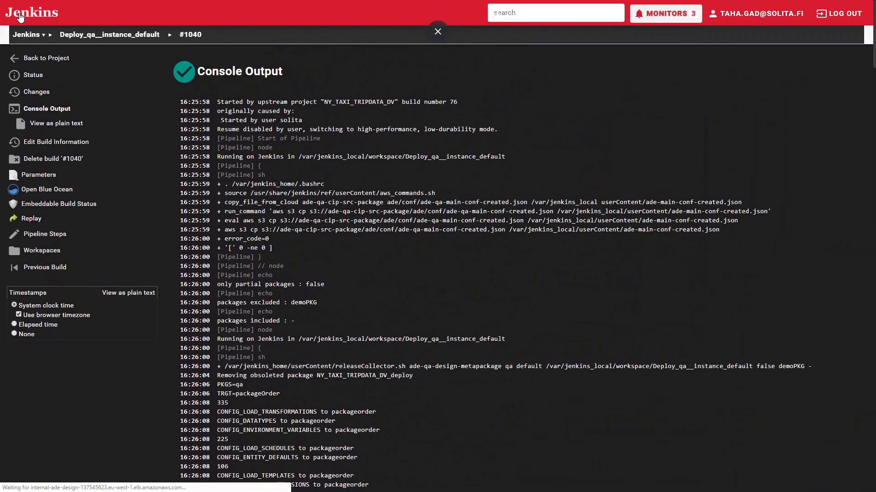
pyautogui.click(21, 14)
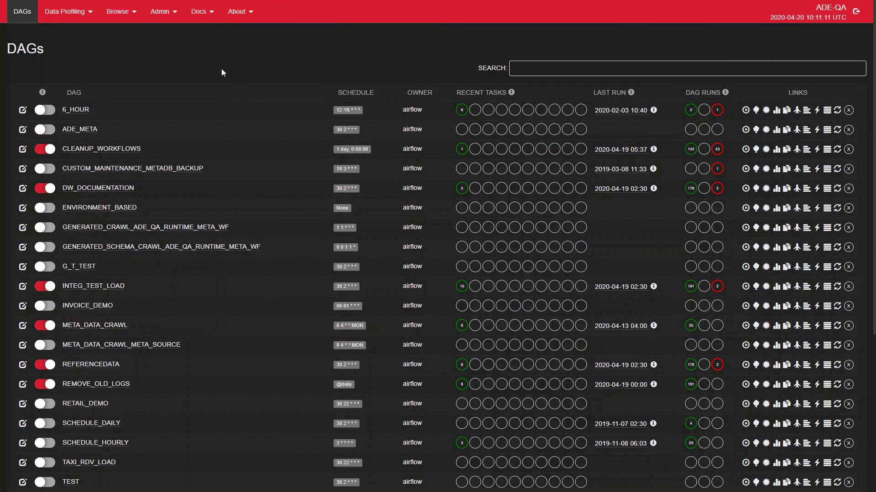
# - Look through the DAG list and toggle the TRIPDATA workflow off and back on
pyautogui.scroll(-2, 221, 72)
pyautogui.scroll(-2, 274, 167)
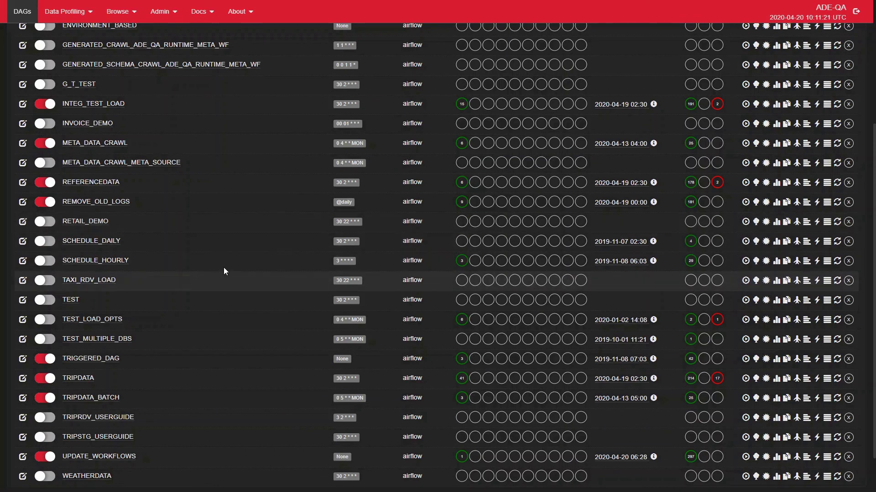
pyautogui.scroll(5, 252, 252)
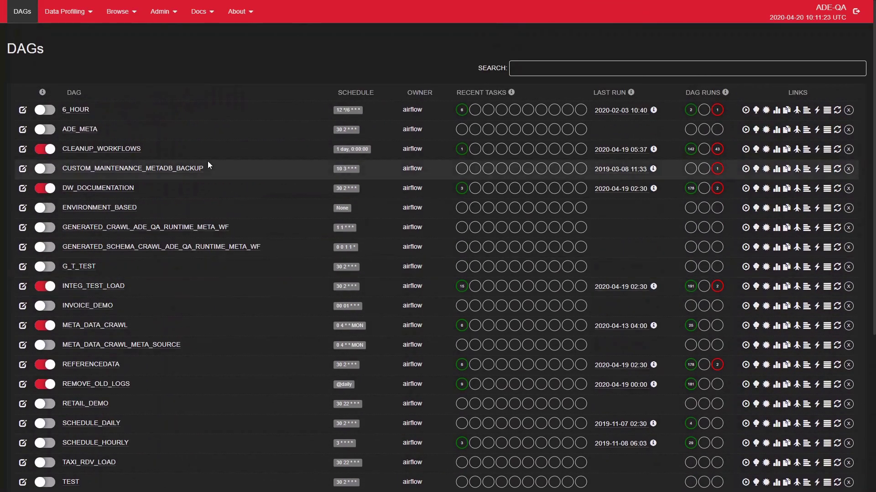
pyautogui.scroll(-4, 291, 185)
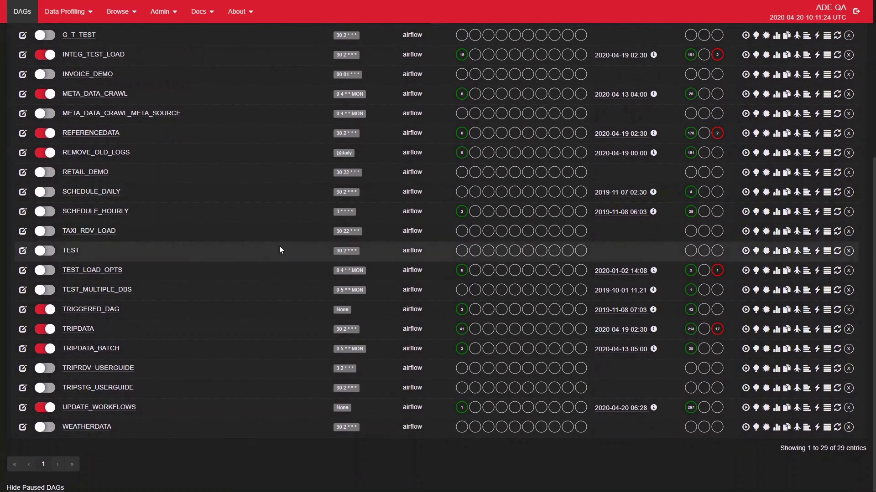
pyautogui.click(45, 336)
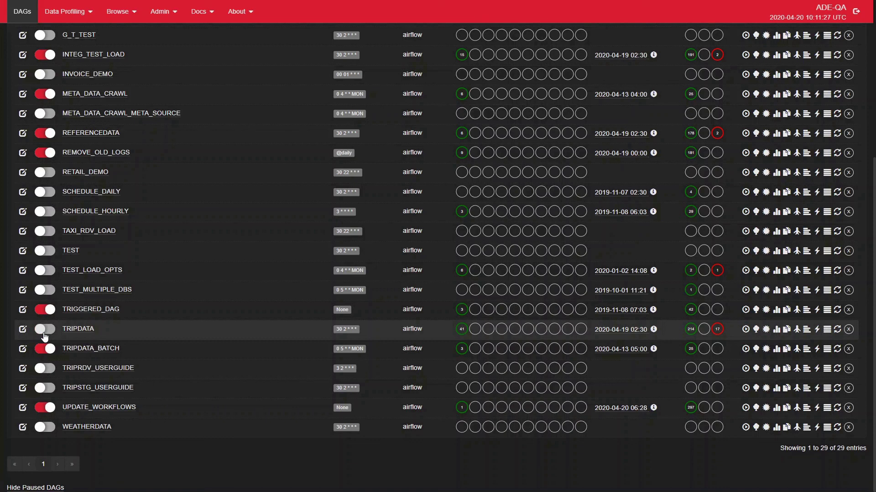
pyautogui.click(46, 334)
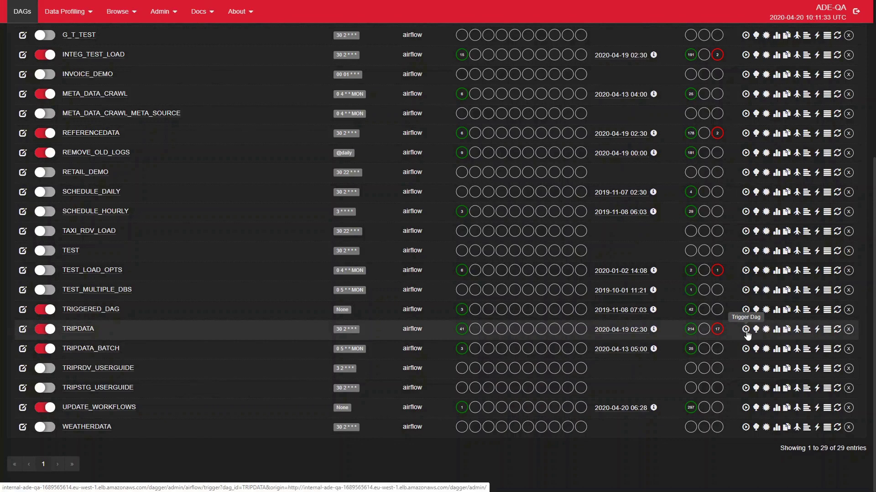
# - Open the TRIPDATA workflow and view its whole load dependency chain as a graph
pyautogui.click(92, 328)
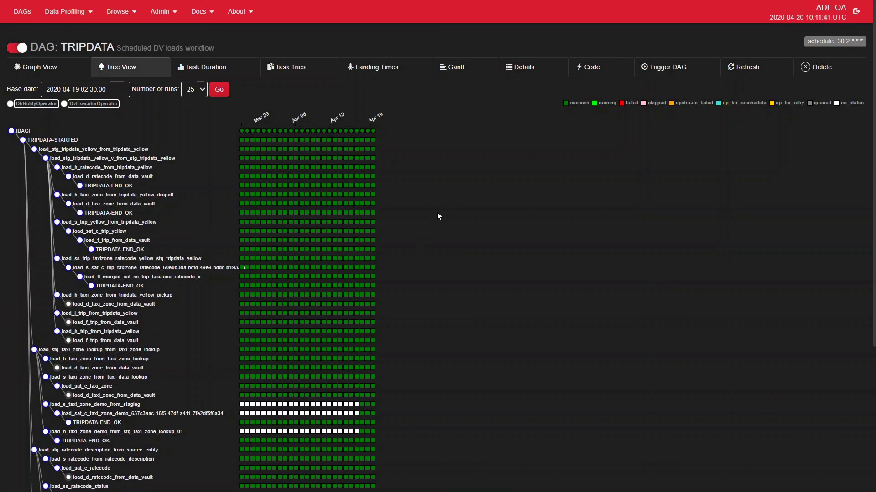
pyautogui.click(48, 69)
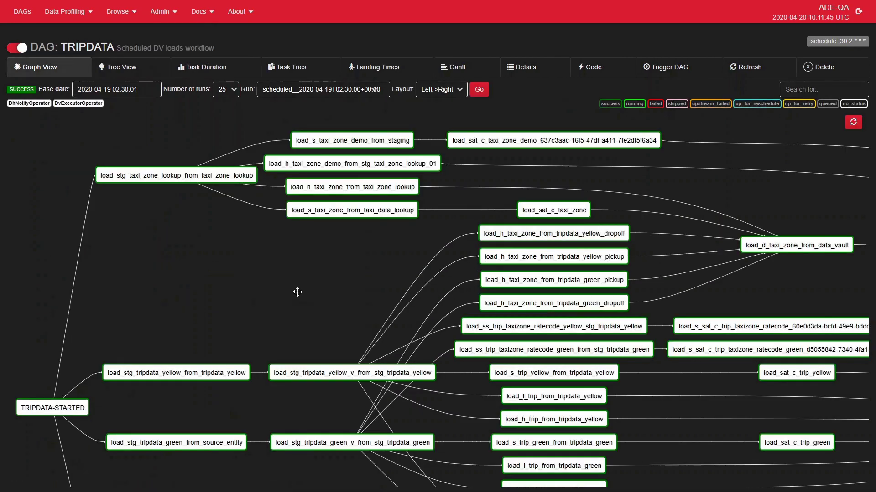
pyautogui.moveTo(285, 287); pyautogui.dragTo(167, 229)
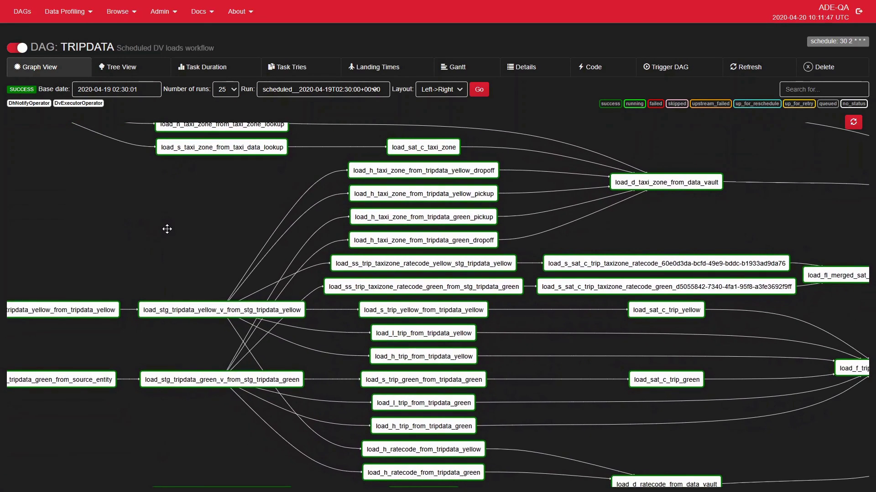
pyautogui.scroll(-5, 193, 235)
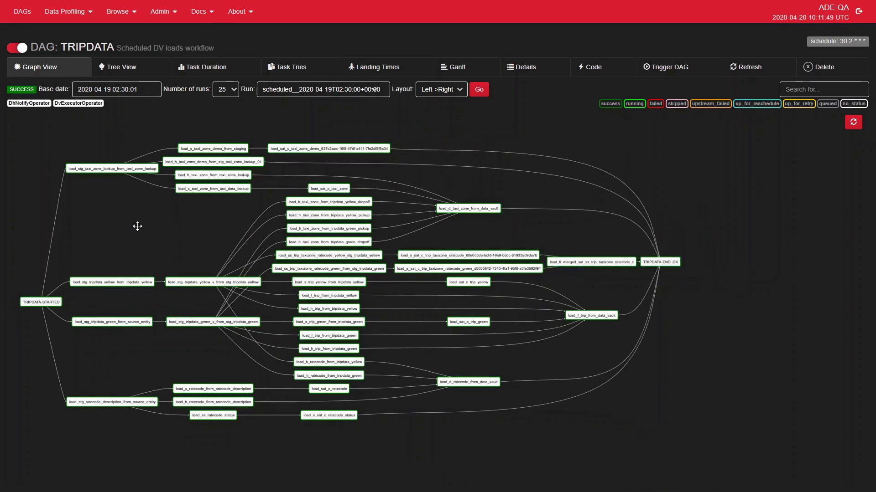
pyautogui.moveTo(138, 227); pyautogui.dragTo(207, 221)
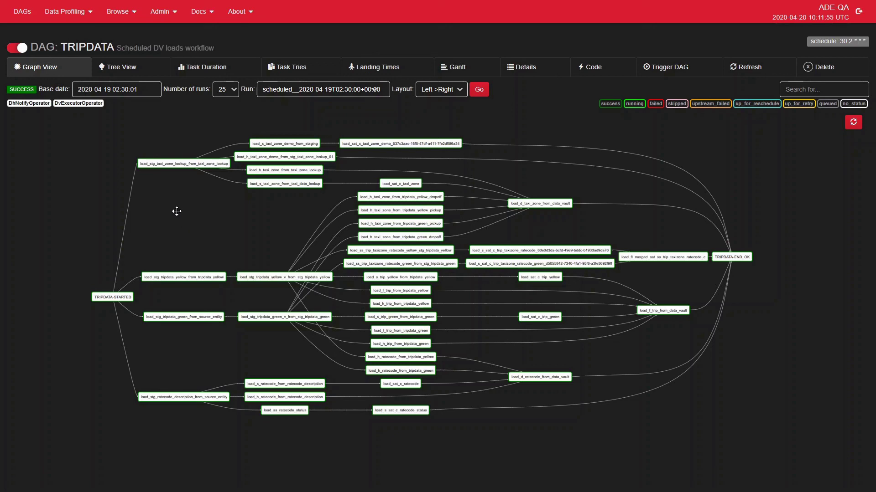
# - Follow the TRIPDATA graph from the staging loads through to TRIPDATA-END_OK and examine the taxi zone demo loads
pyautogui.scroll(3, 175, 313)
pyautogui.scroll(2, 173, 313)
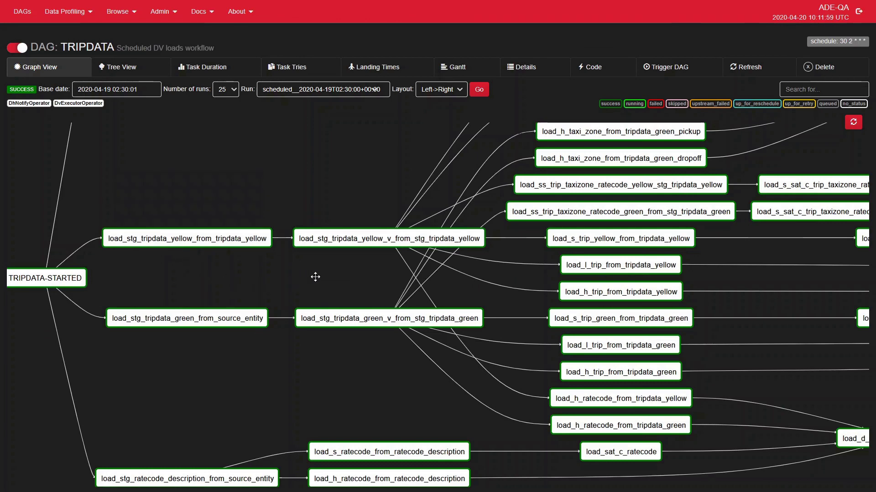
pyautogui.moveTo(343, 279); pyautogui.dragTo(152, 274)
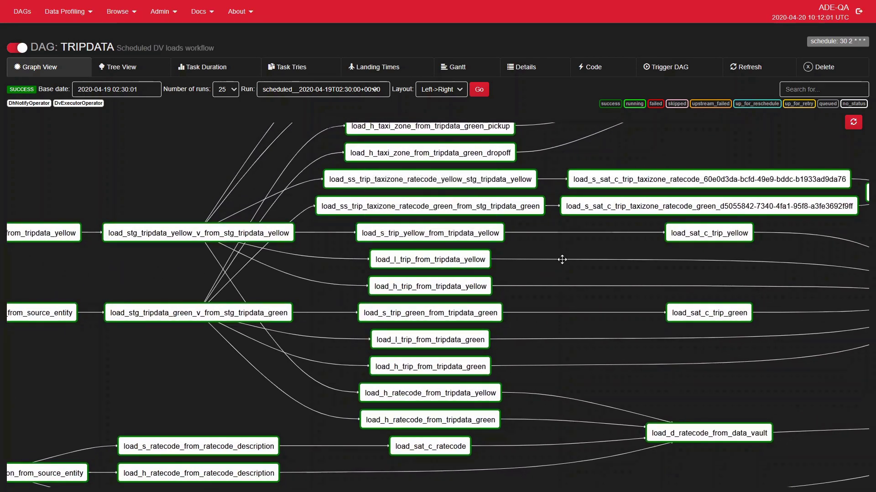
pyautogui.moveTo(733, 267); pyautogui.dragTo(394, 242)
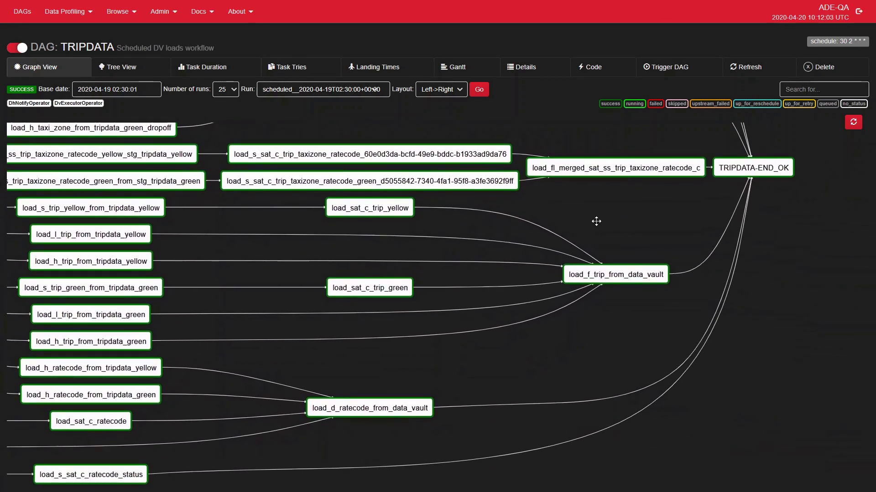
pyautogui.moveTo(596, 222); pyautogui.dragTo(545, 306)
pyautogui.scroll(-1, 572, 301)
pyautogui.scroll(-4, 572, 301)
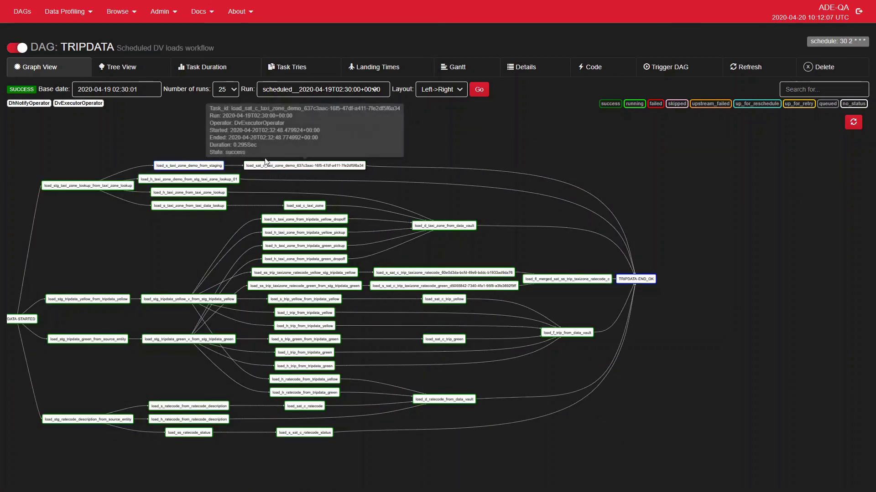
# - Show TRIPDATA as a tree and inspect the run history of the load_h_taxi_zone_demo_from_stg_taxi_zone_lookup_01 task
pyautogui.click(145, 70)
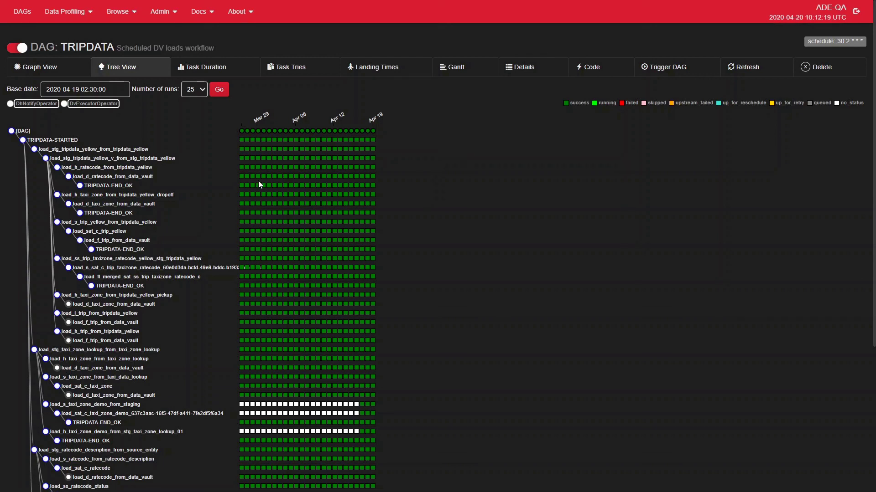
pyautogui.scroll(-6, 528, 273)
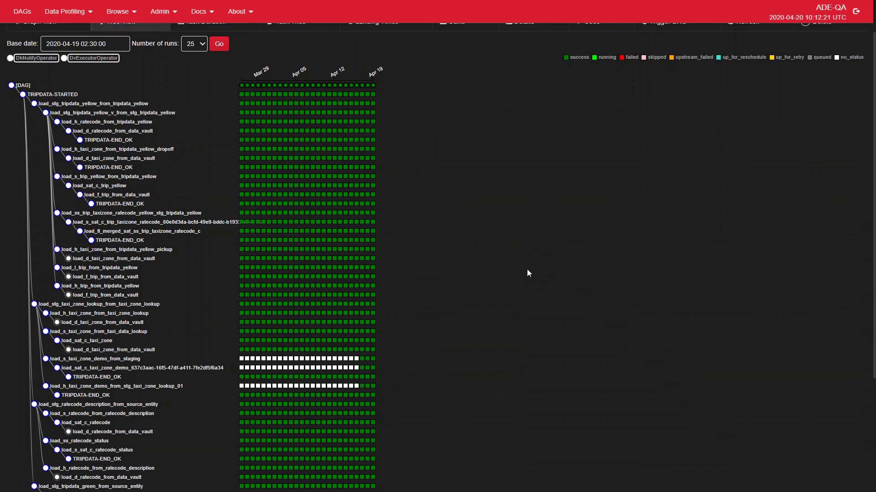
pyautogui.scroll(5, 528, 273)
pyautogui.scroll(1, 528, 272)
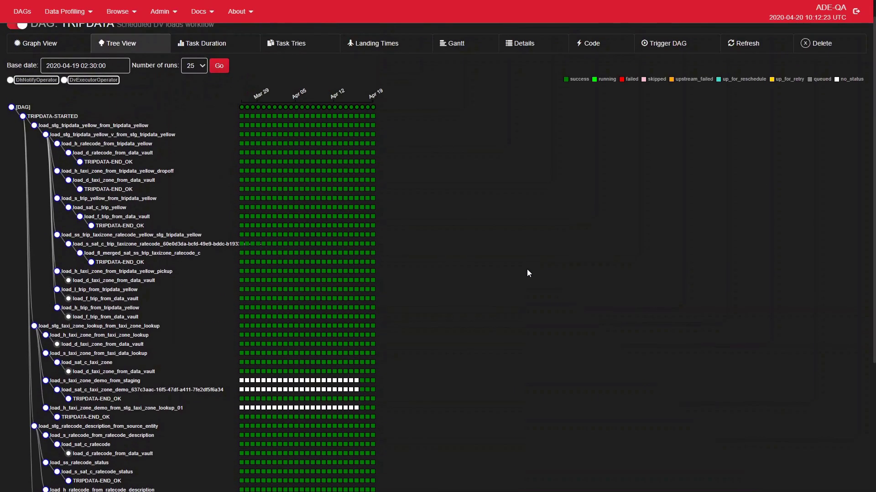
pyautogui.scroll(1, 524, 273)
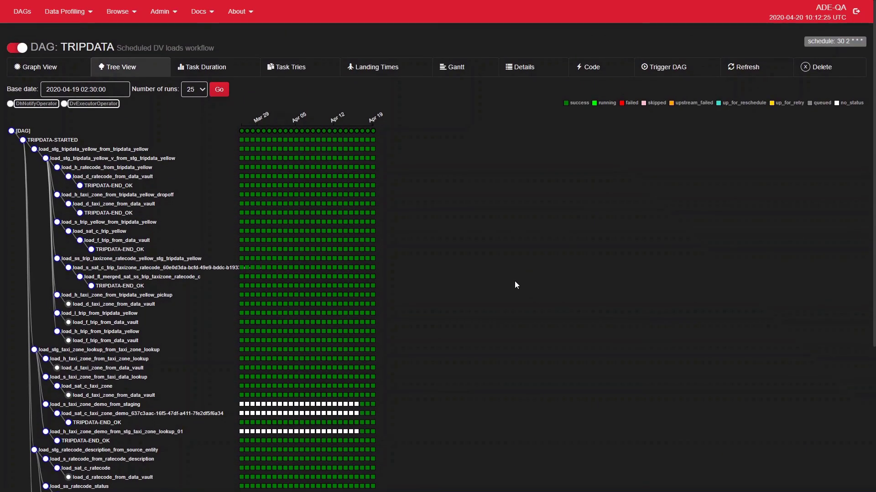
pyautogui.scroll(-5, 452, 320)
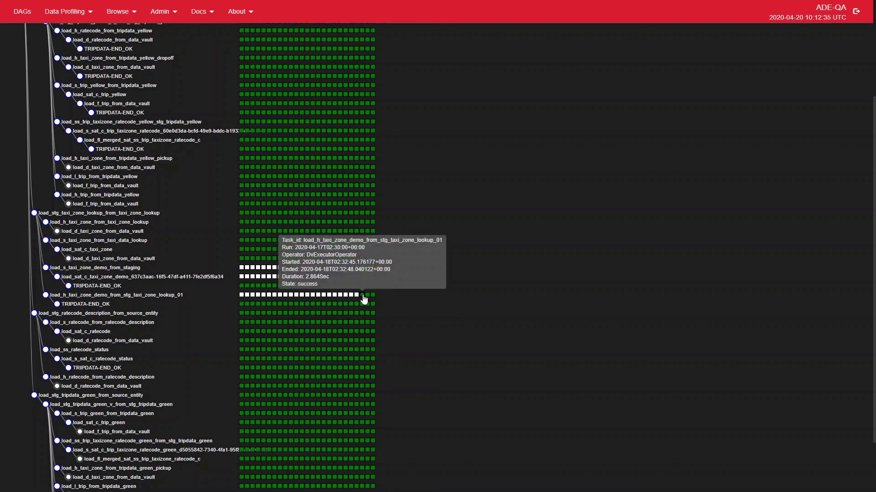
pyautogui.moveTo(375, 299)
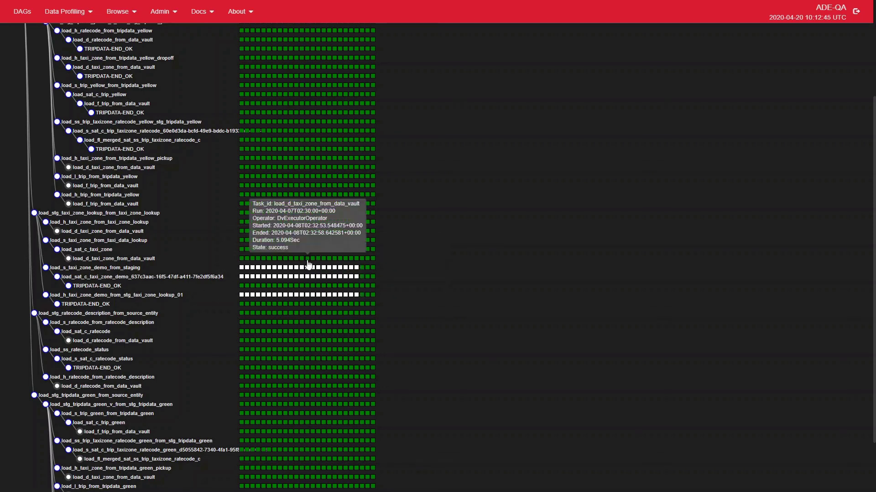
# - Open the log of the load_s_taxi_zone_demo_from_staging run for 2020-04-17 and examine the executed SQL and its row count
pyautogui.click(362, 268)
pyautogui.click(497, 68)
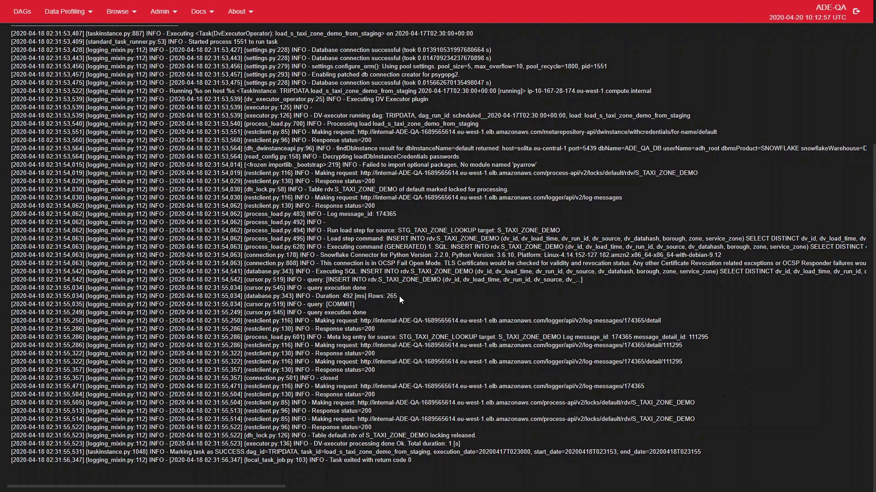
pyautogui.moveTo(398, 297); pyautogui.dragTo(368, 296)
pyautogui.scroll(5, 401, 229)
pyautogui.scroll(-2, 401, 228)
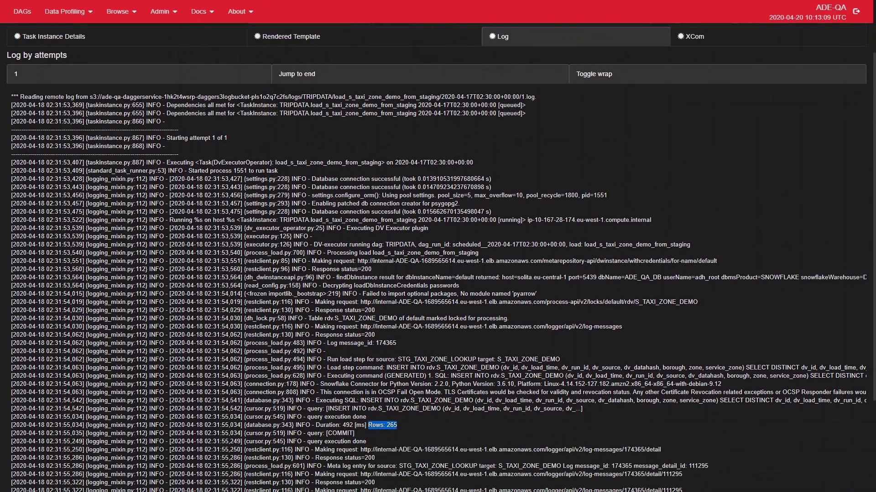
pyautogui.scroll(-2, 192, 158)
pyautogui.scroll(5, 192, 158)
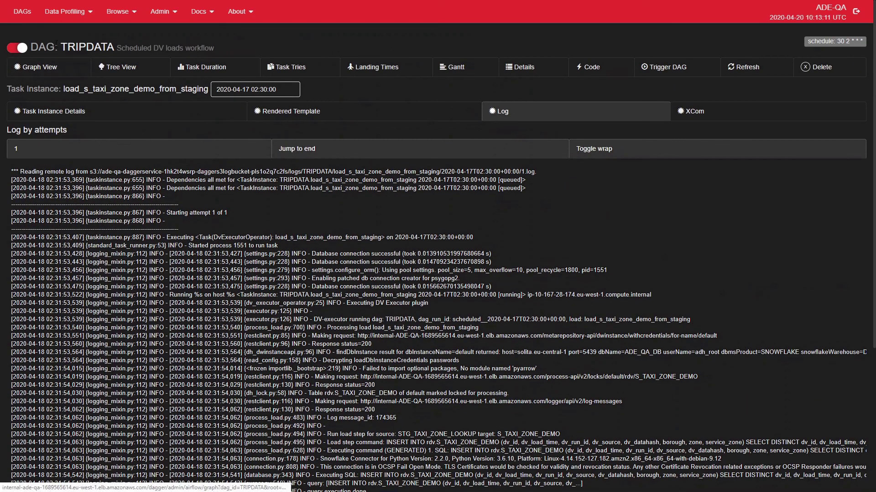
# - Return to the TRIPDATA tree, then chart the workflow's task durations and examine them over the last 25 runs
pyautogui.click(123, 72)
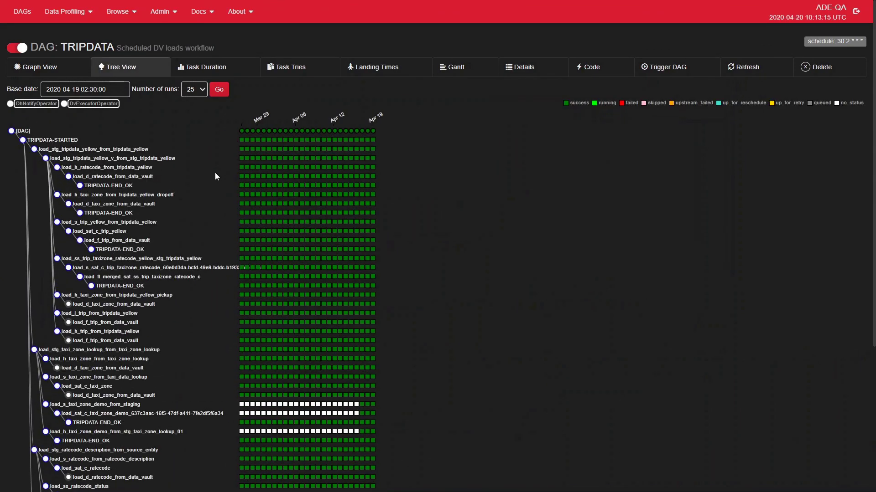
pyautogui.click(228, 72)
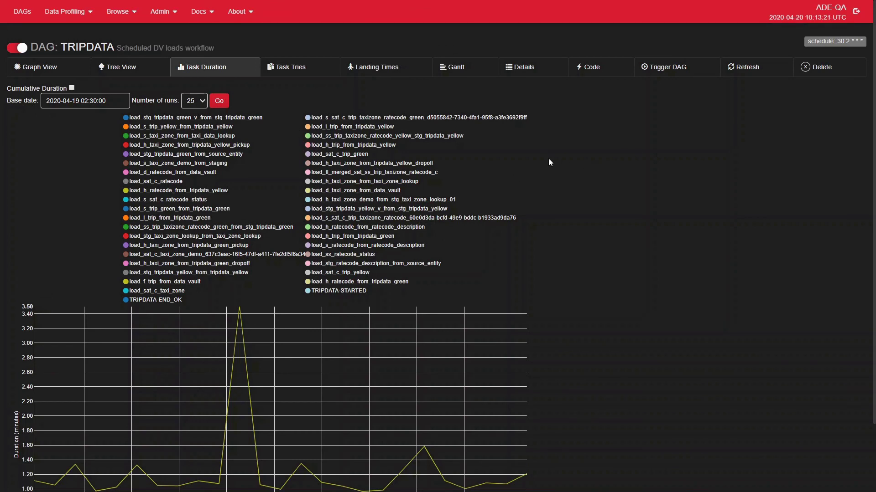
pyautogui.scroll(-2, 544, 175)
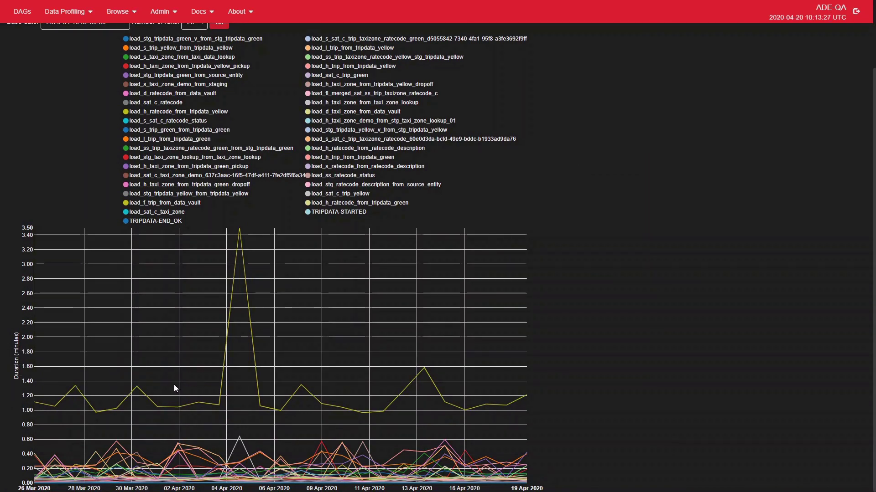
pyautogui.scroll(2, 307, 291)
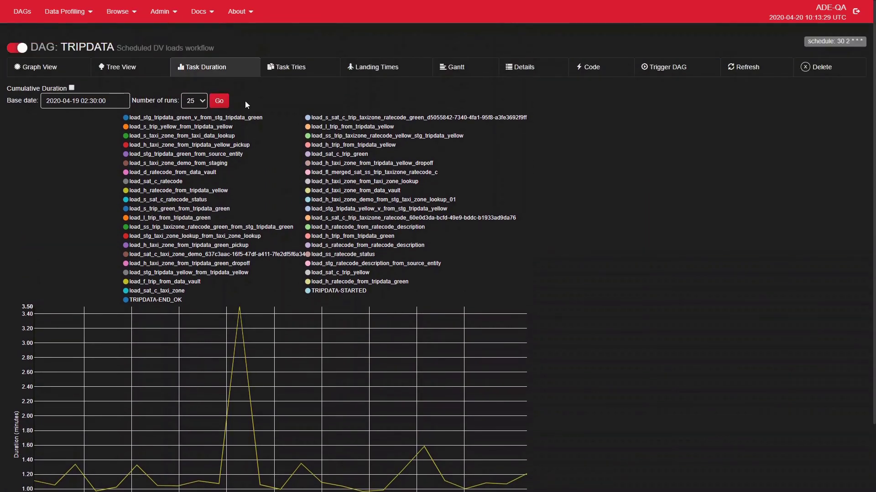
# - Show the scheduled 2020-04-19 TRIPDATA run as a Gantt chart and examine the load timings through to TRIPDATA-END_OK
pyautogui.click(454, 67)
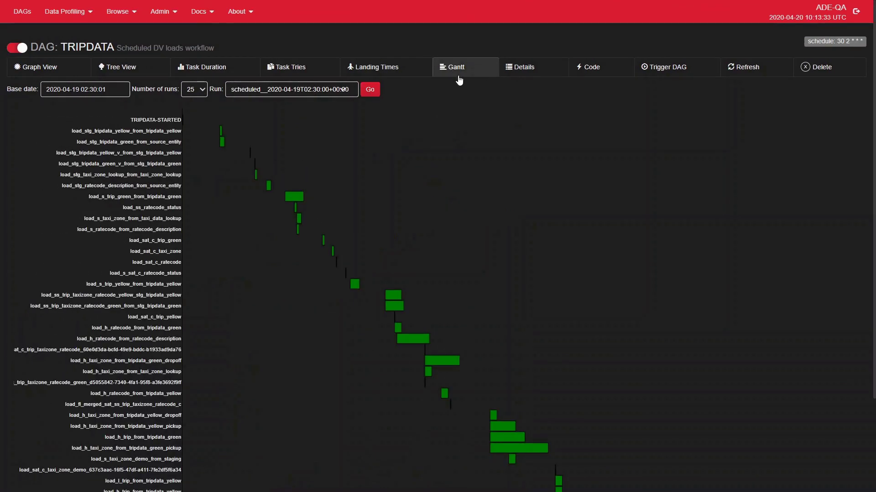
pyautogui.scroll(-3, 579, 206)
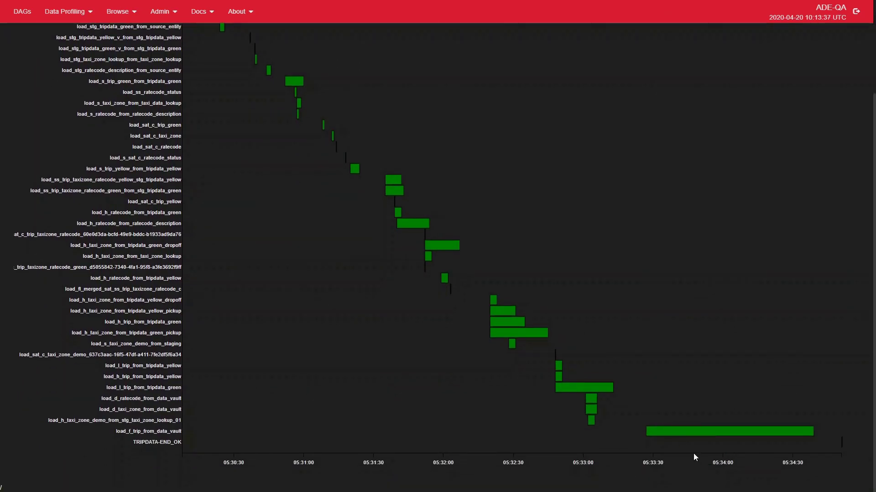
pyautogui.moveTo(591, 424)
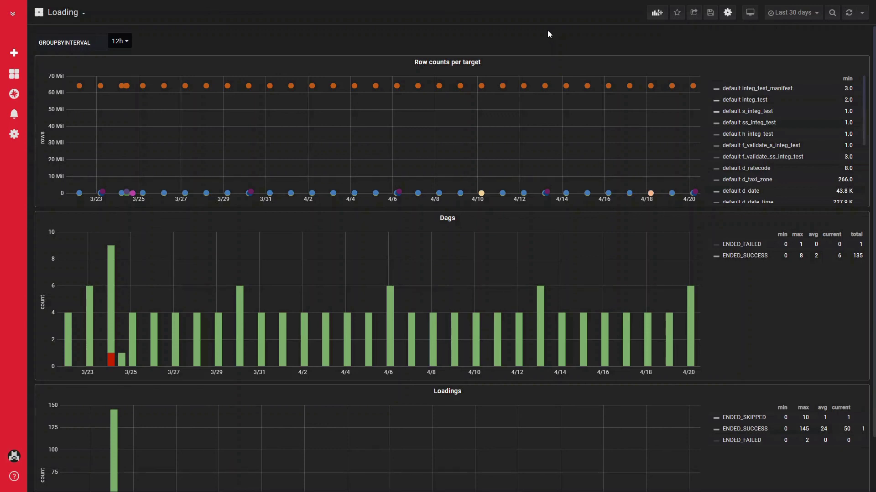
# - Open the Dags chart of the Loading dashboard for editing, view its Metarepository query, and return to the dashboard
pyautogui.click(449, 220)
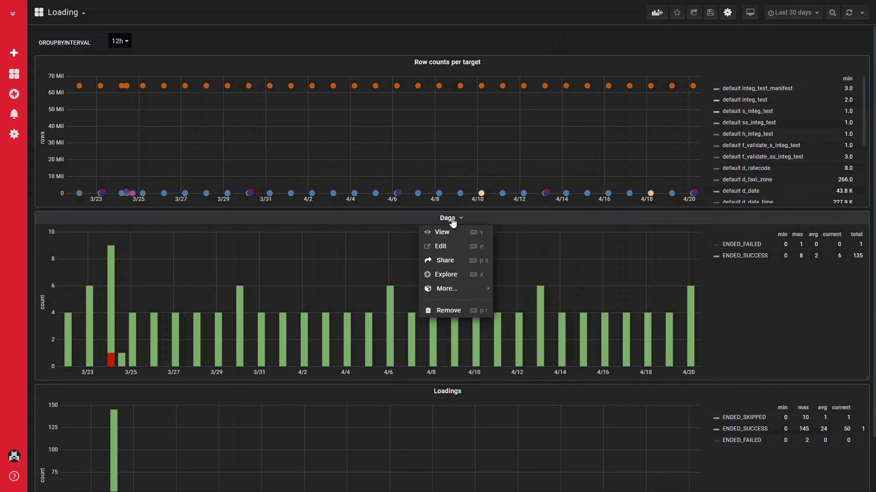
pyautogui.click(456, 249)
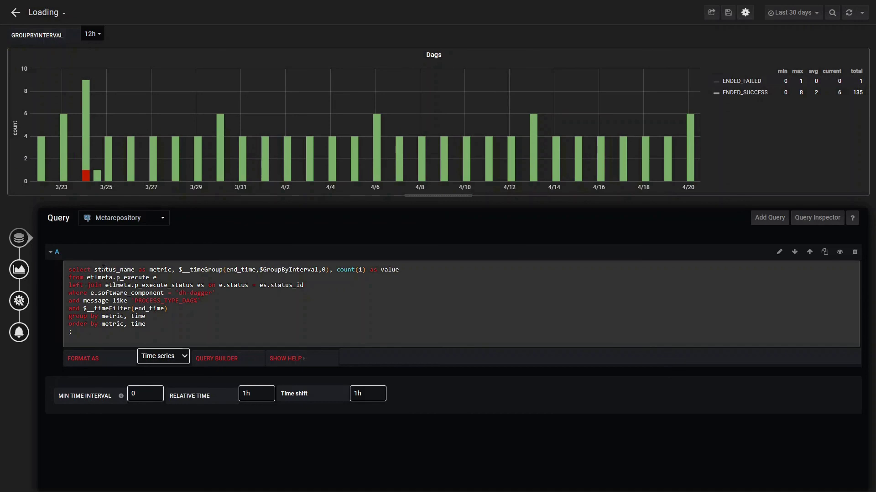
pyautogui.click(15, 13)
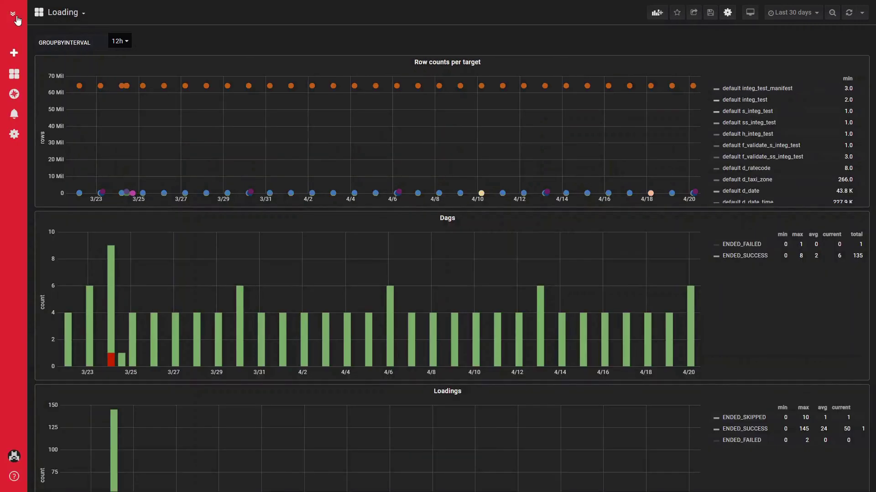
# - Switch to the Smoke Tests dashboard and look through its smoke test results and failure charts
pyautogui.click(72, 17)
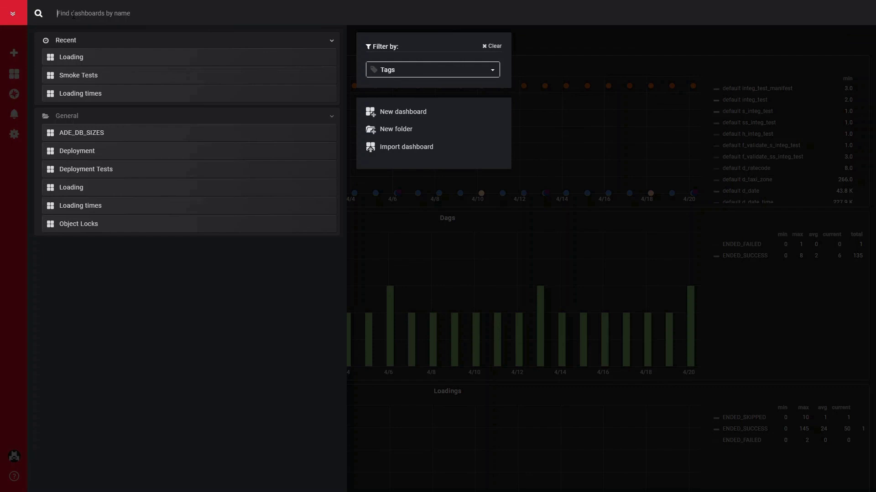
pyautogui.click(99, 72)
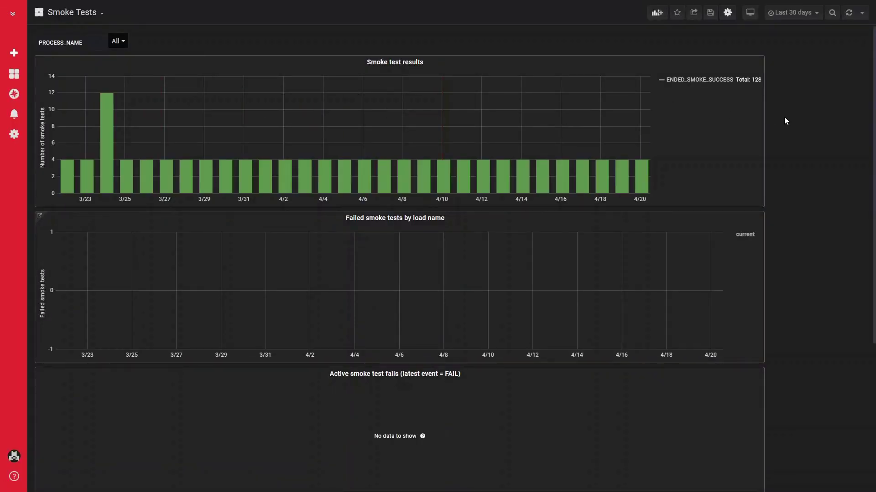
pyautogui.scroll(-5, 789, 132)
pyautogui.scroll(3, 792, 164)
pyautogui.scroll(2, 793, 165)
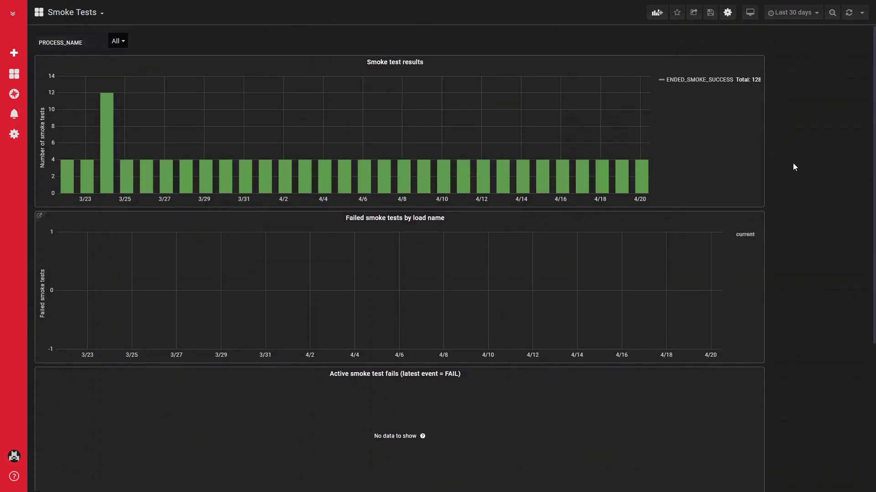